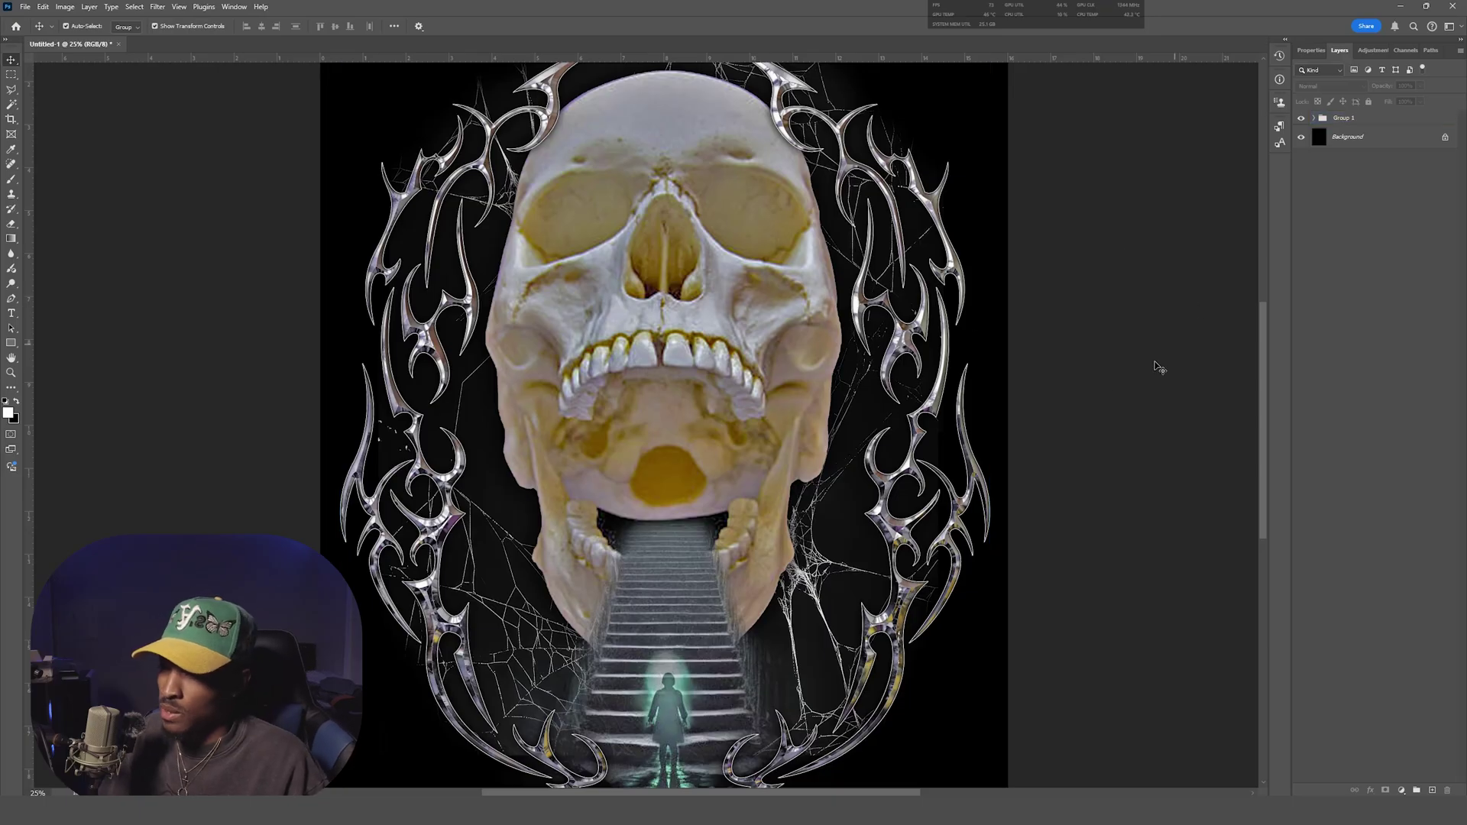
# Step: Inspect and collapse Group 1, then stamp all visible layers into a new Layer 1
pyautogui.click(1310, 202)
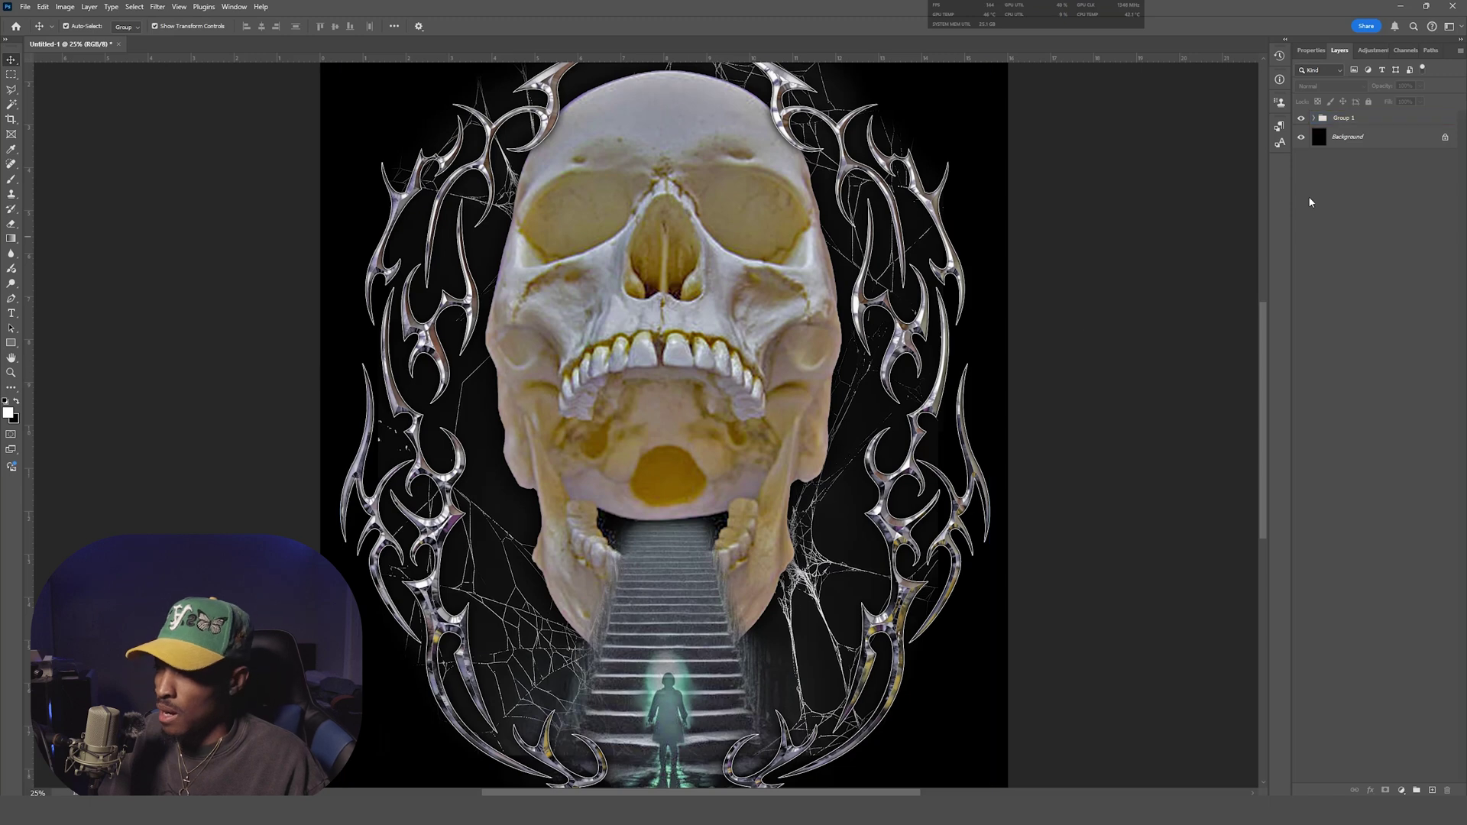
pyautogui.click(1320, 121)
pyautogui.click(1316, 119)
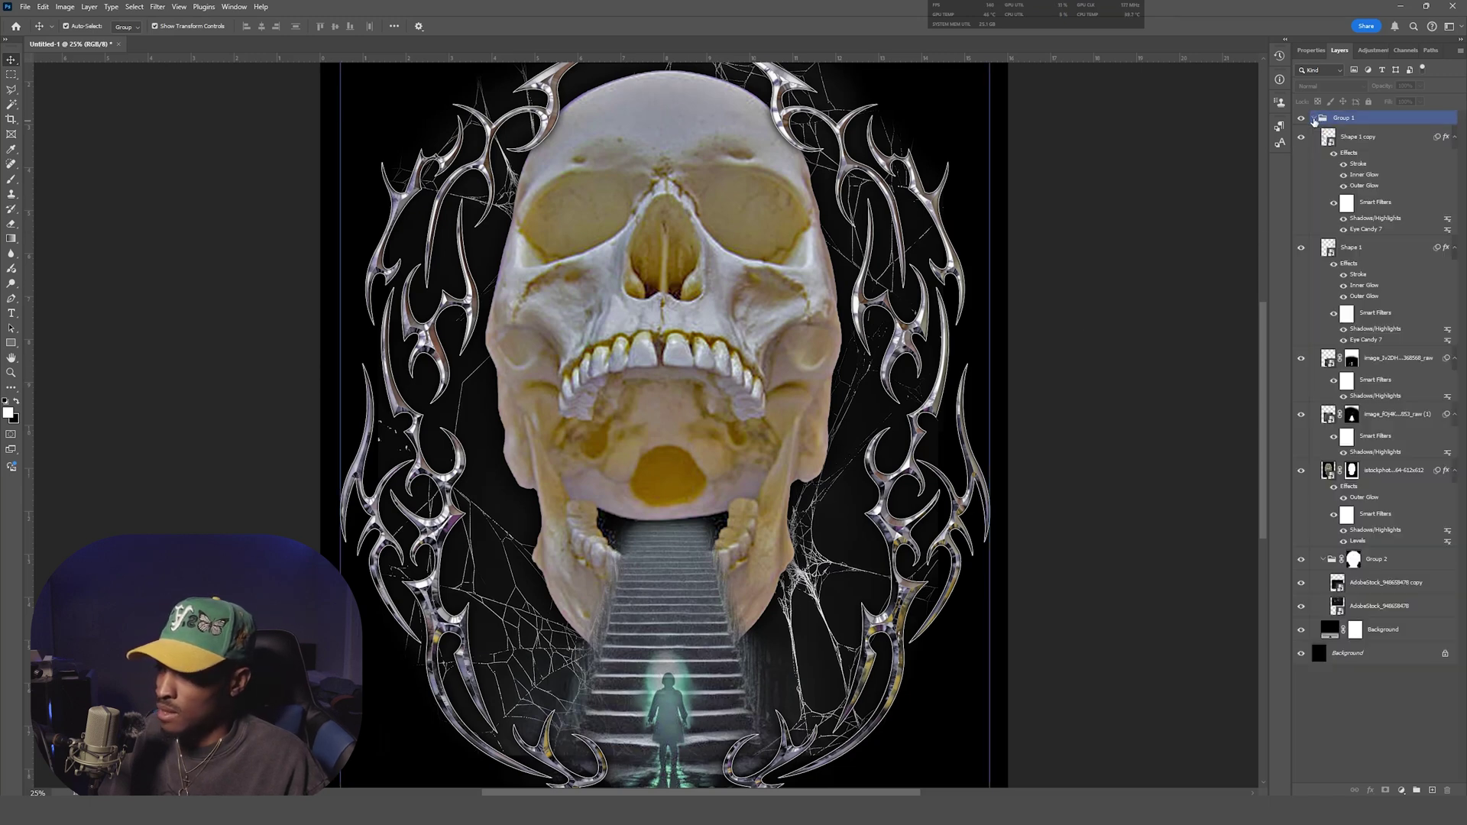
pyautogui.click(1314, 582)
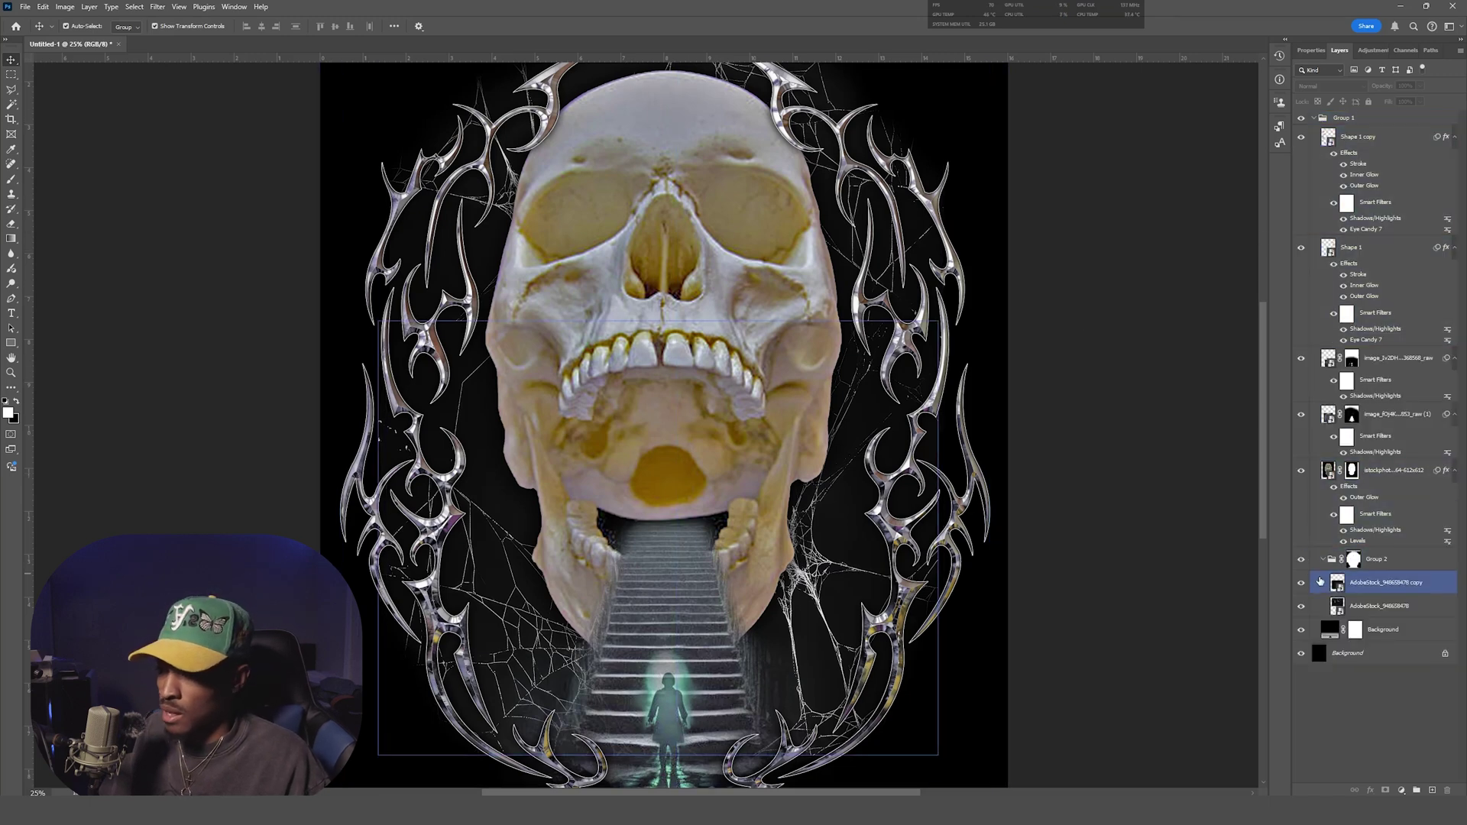
pyautogui.click(1322, 414)
pyautogui.click(1323, 120)
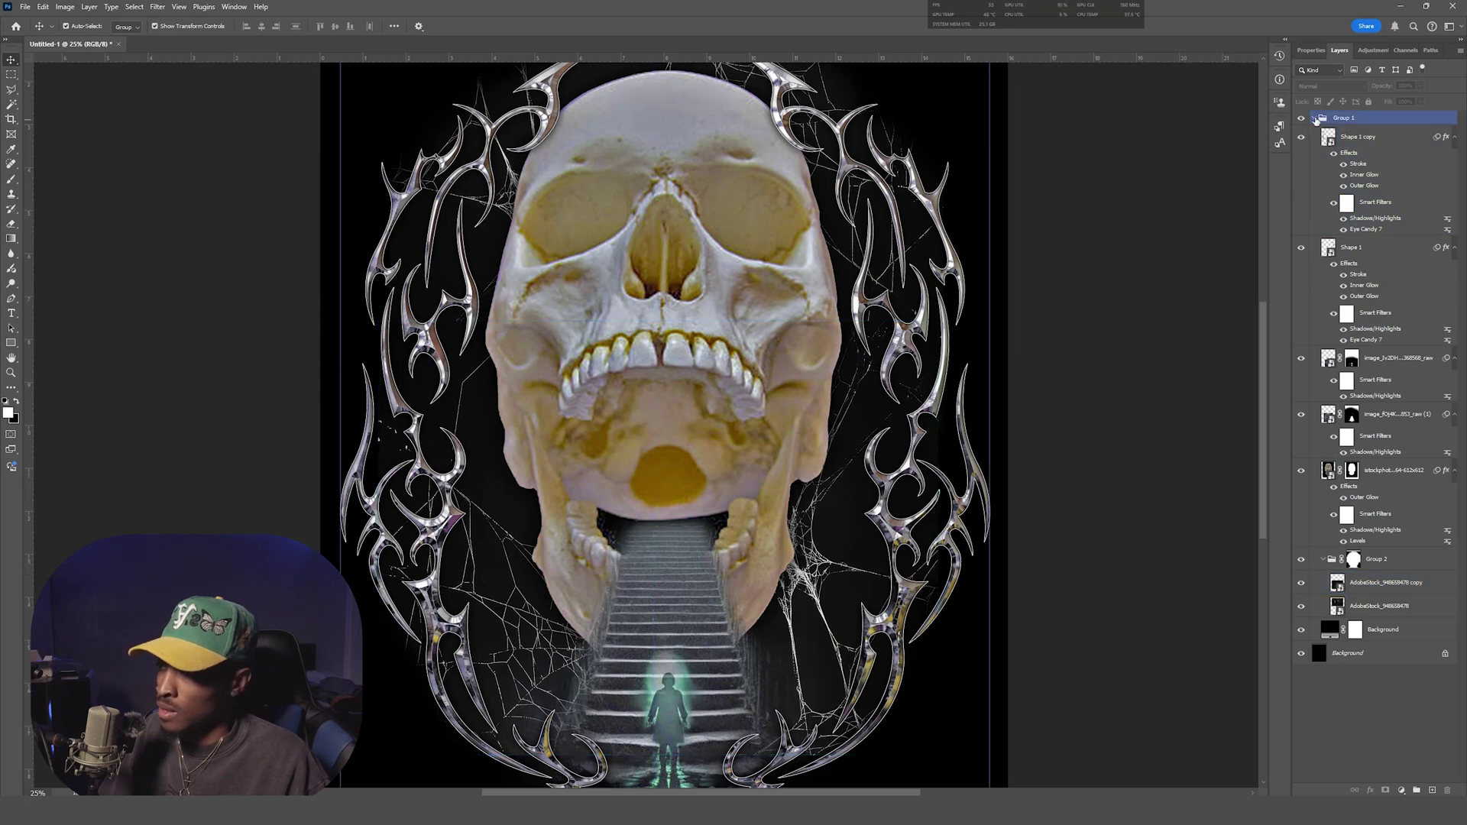
pyautogui.click(1315, 119)
pyautogui.click(1368, 120)
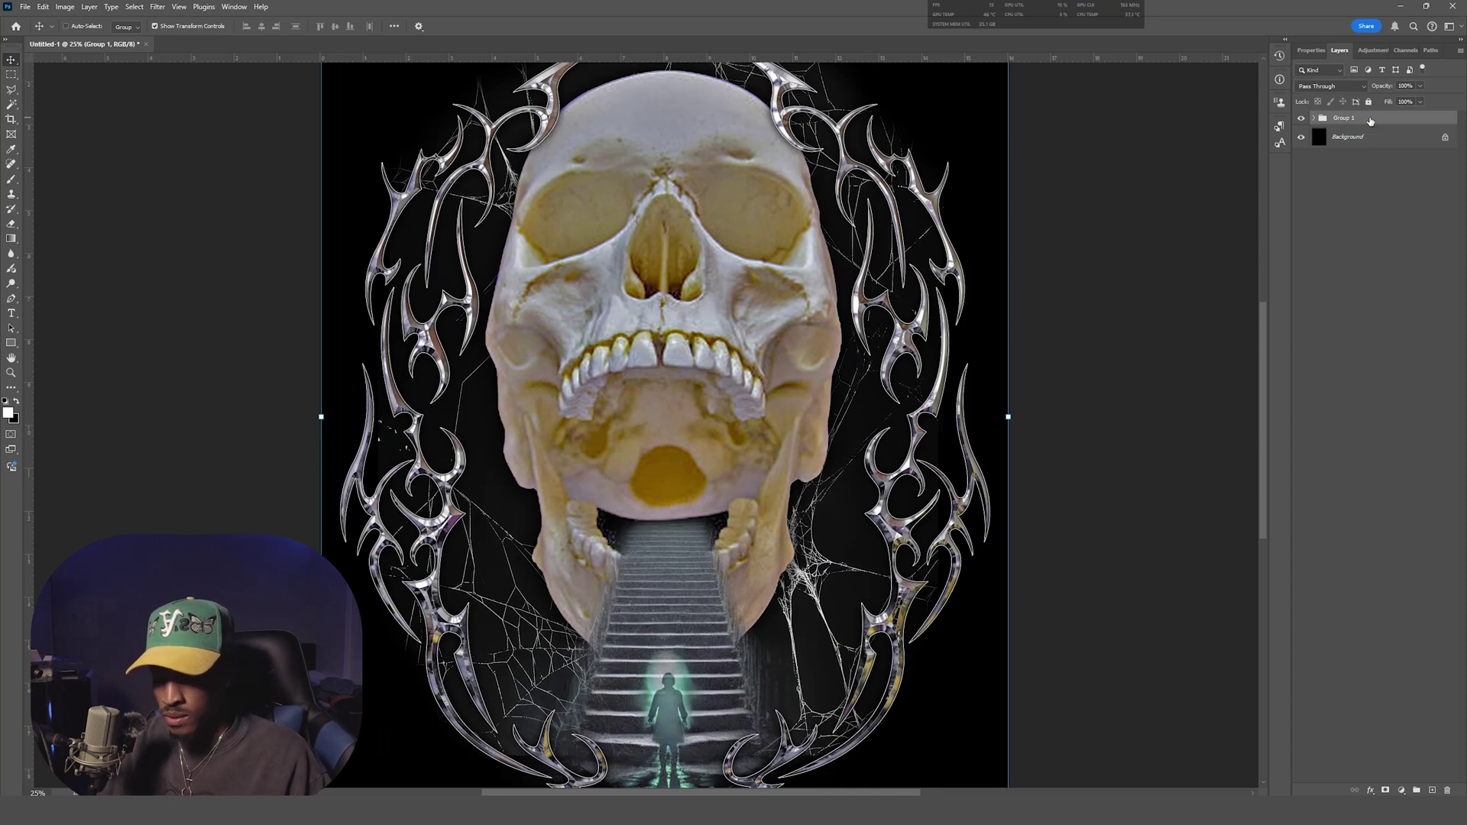
pyautogui.hotkey('ctrl', 'shift', 'alt', 'e')
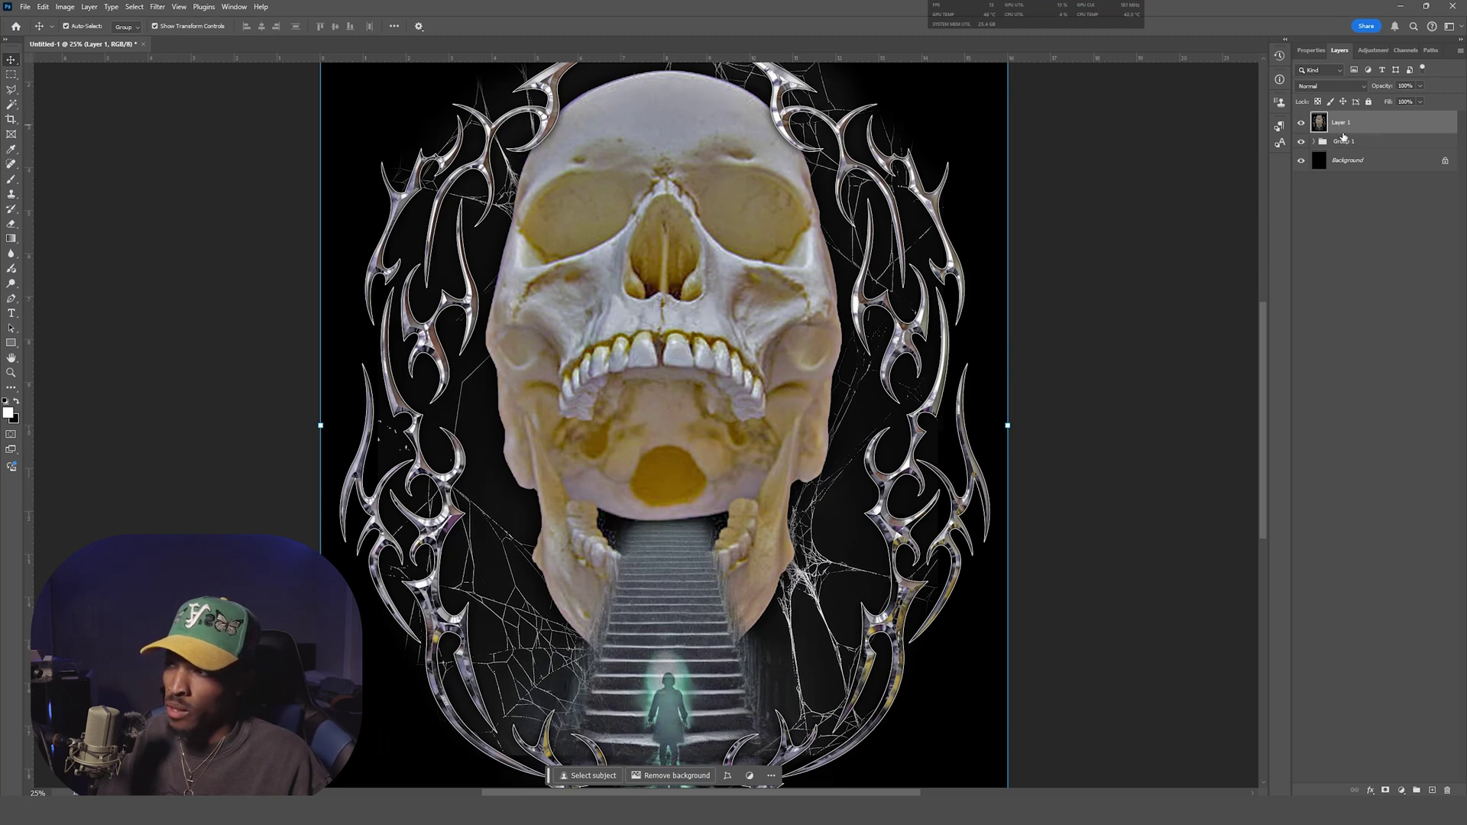
# Step: Hide Group 1 and apply AutoThresh to the merged layer for a red grainy separation
pyautogui.click(1301, 141)
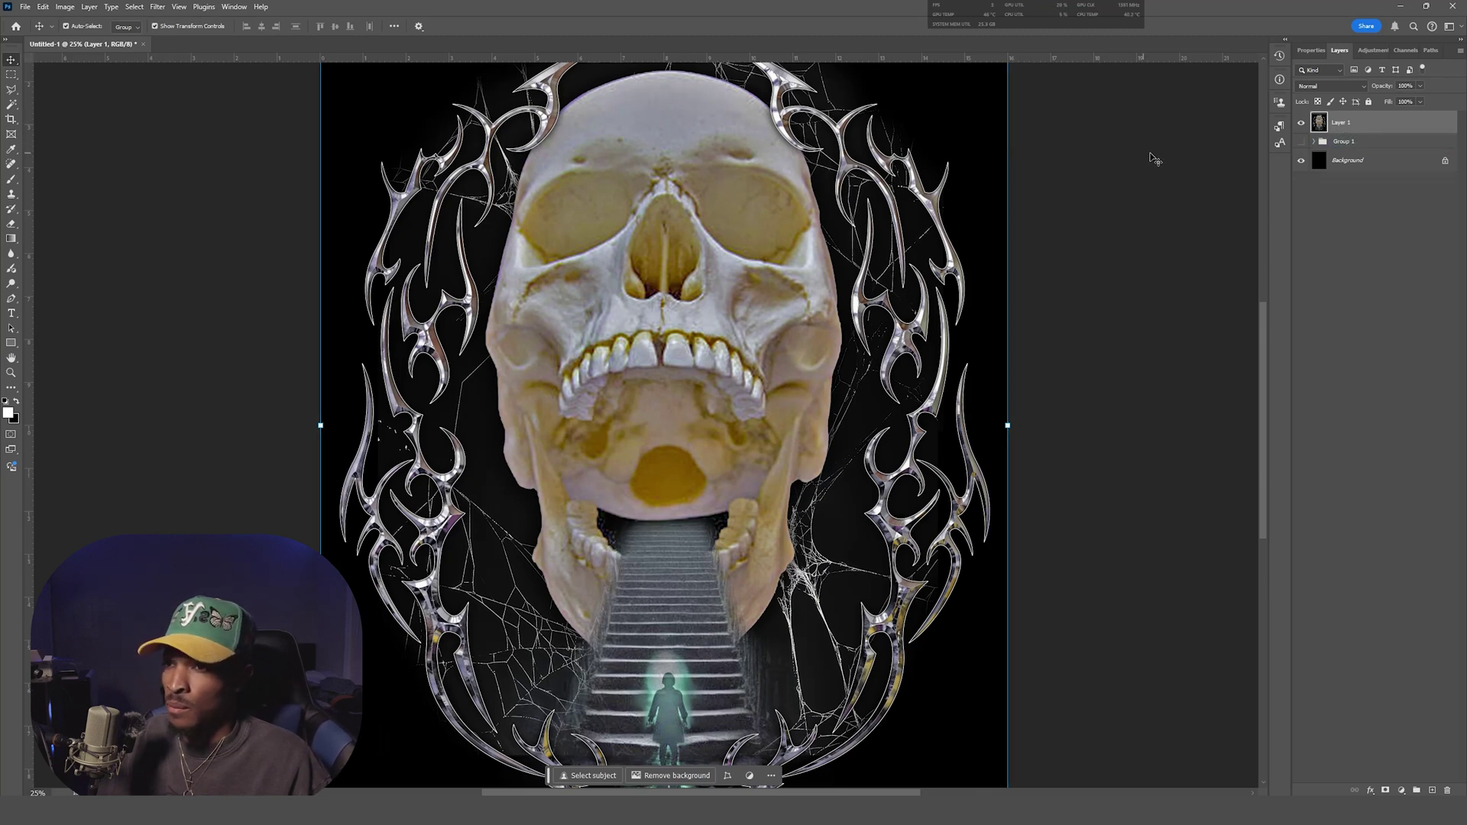
pyautogui.click(209, 7)
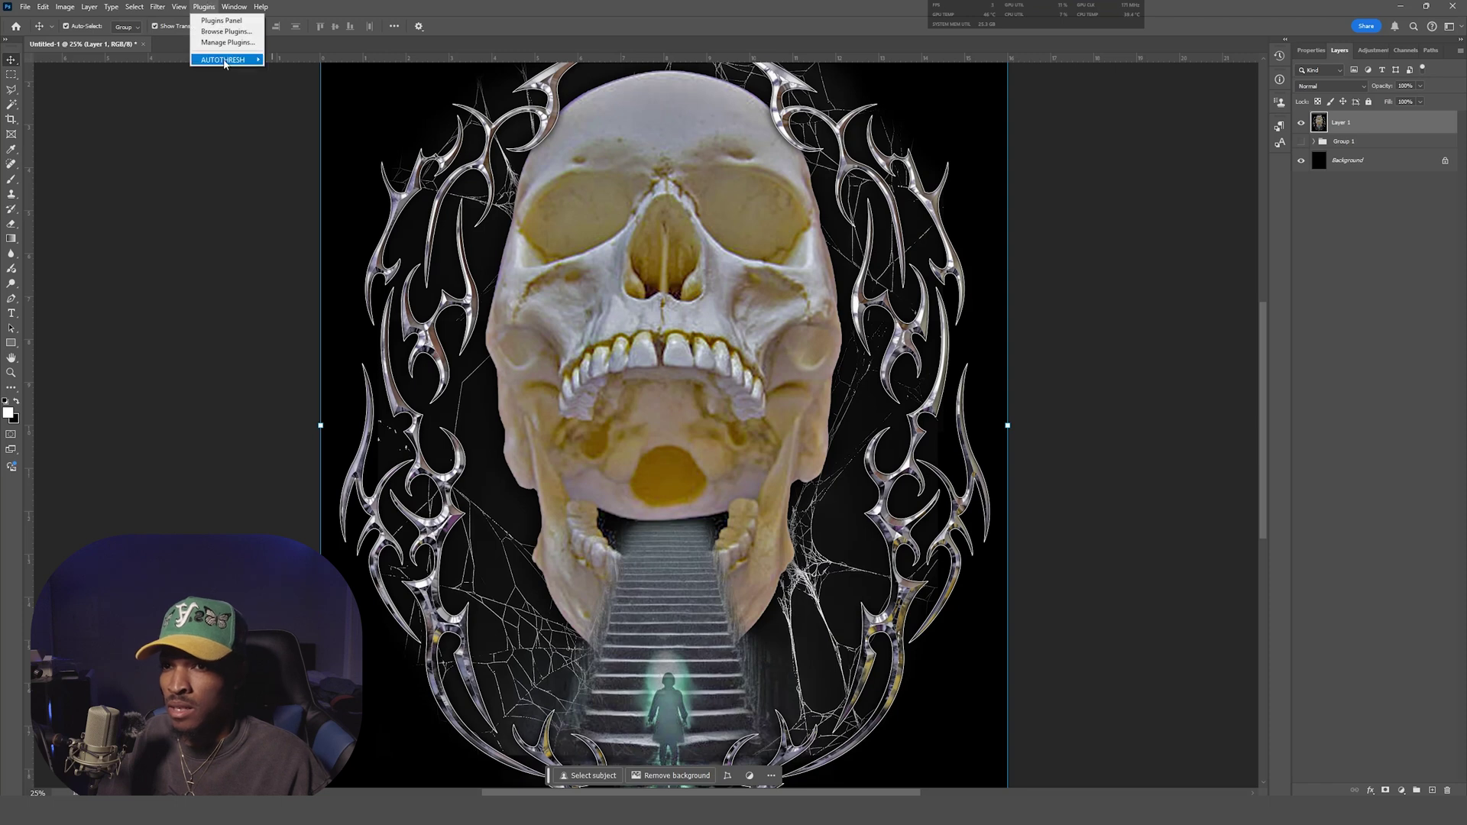
pyautogui.moveTo(229, 61)
pyautogui.click(285, 59)
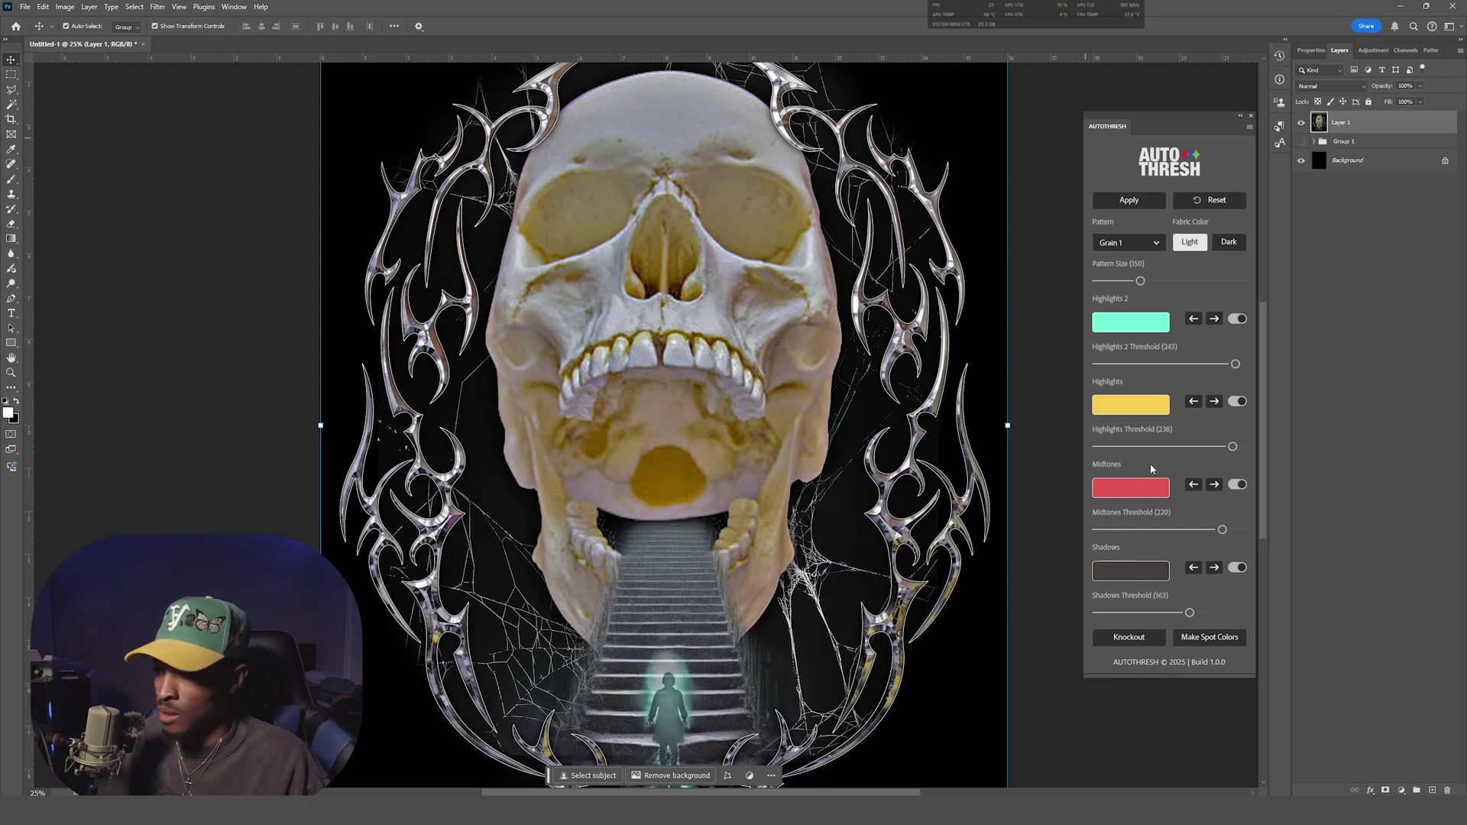
pyautogui.click(1143, 202)
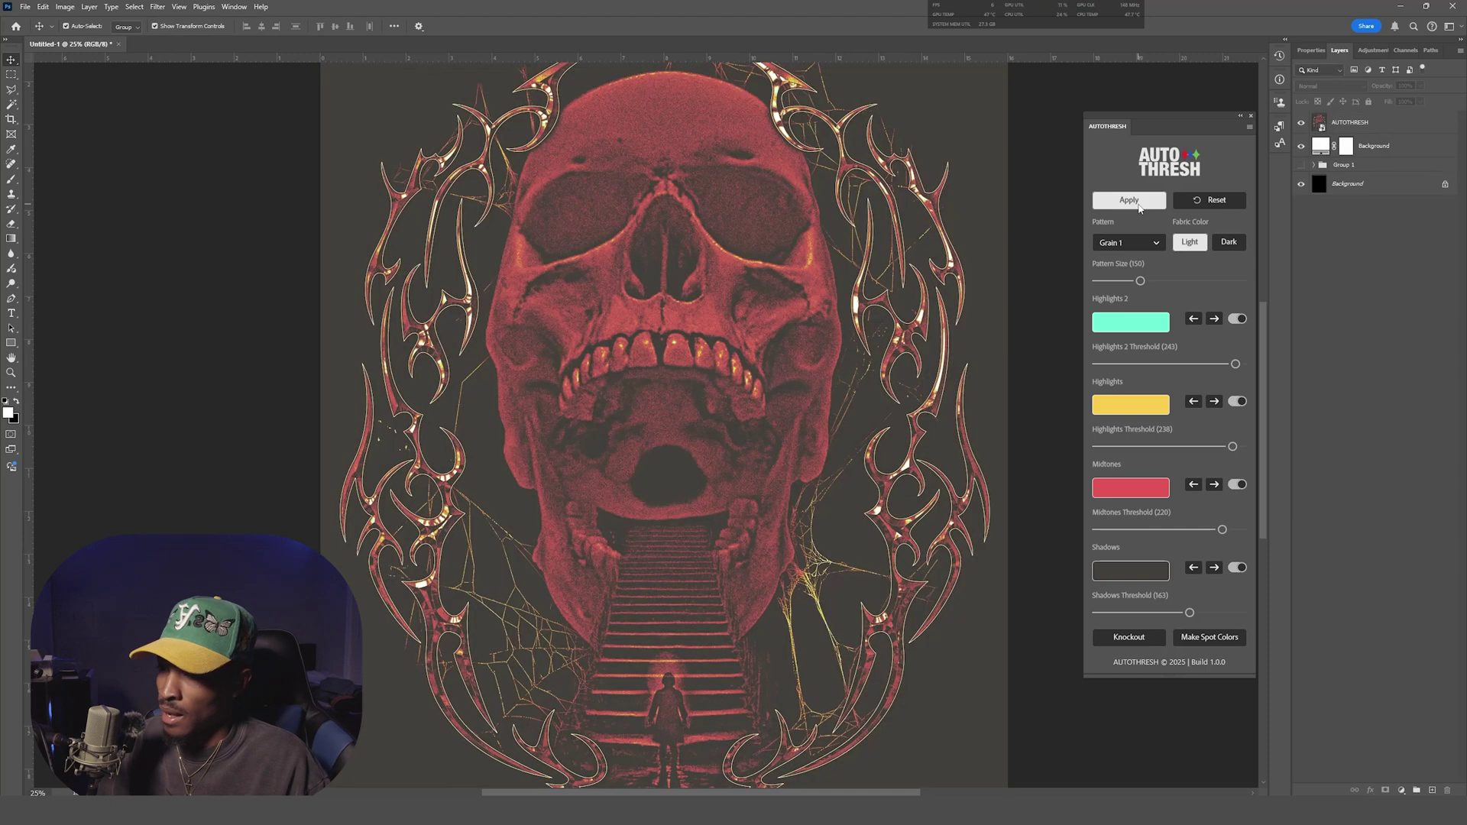
pyautogui.scroll(2, 694, 376)
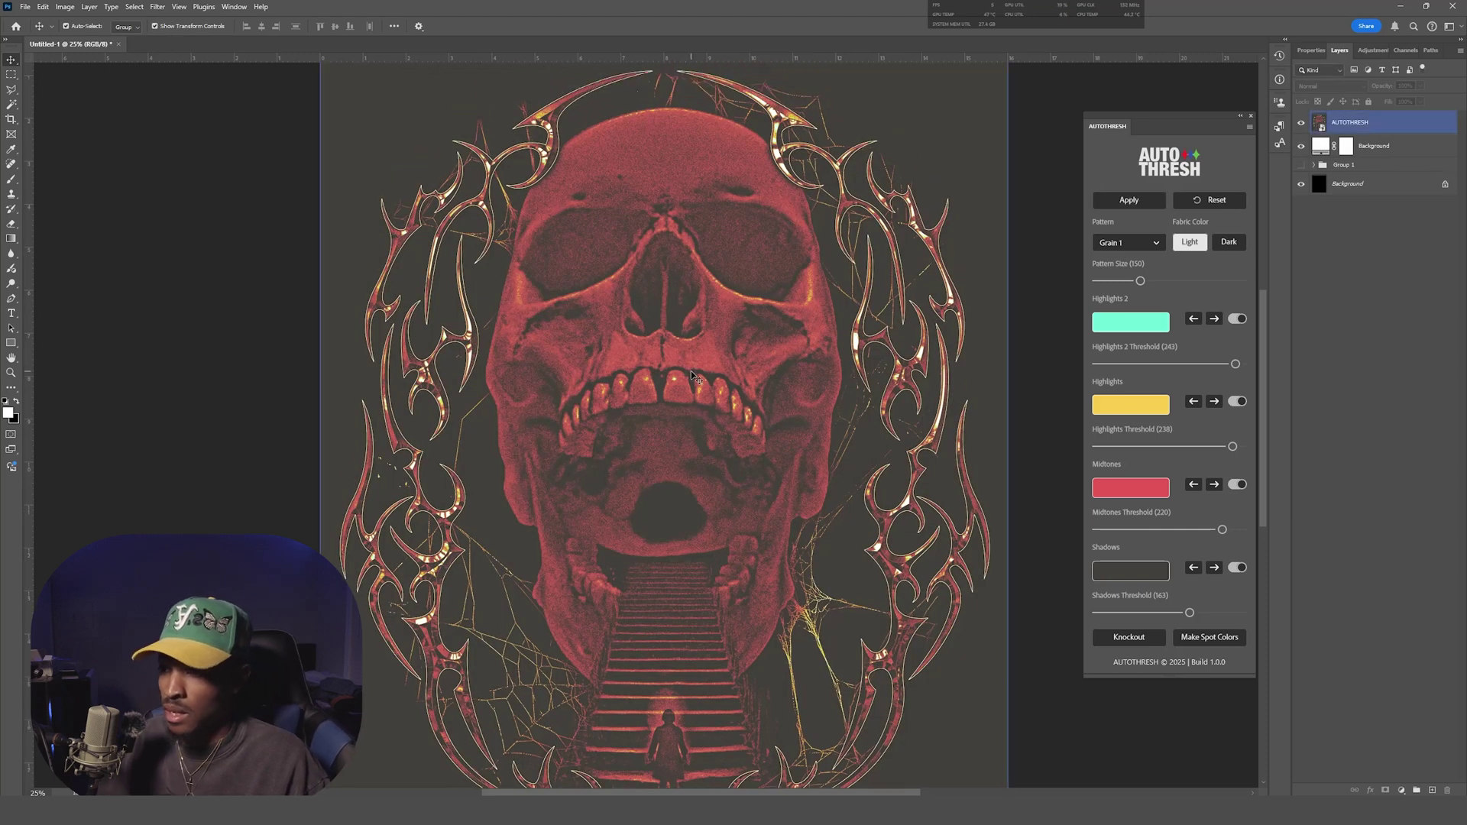
pyautogui.click(1055, 371)
pyautogui.scroll(-2, 1274, 365)
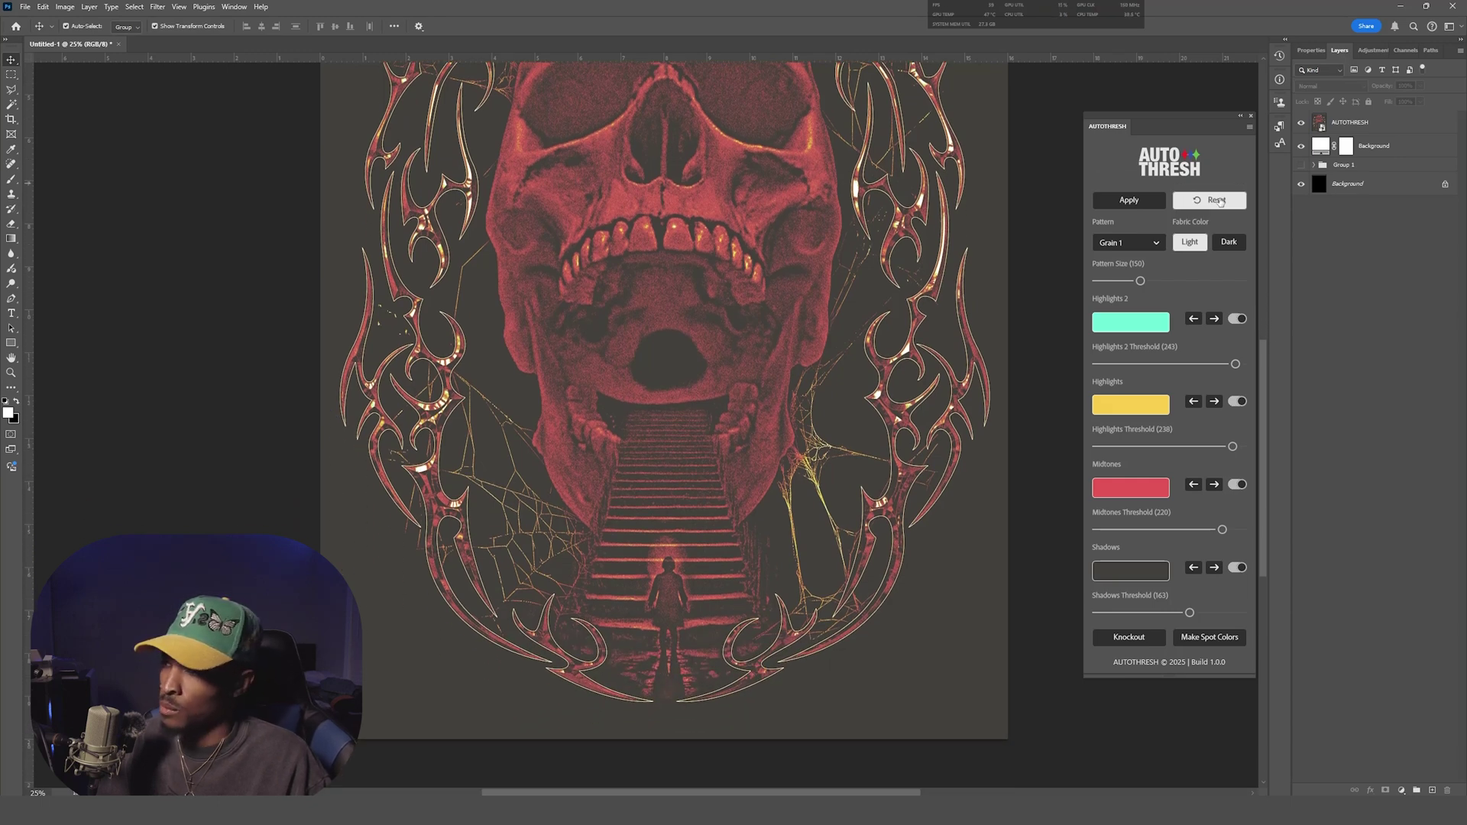
# Step: Reset the separation, switch to Dark fabric, and set the Highlights 2 ink to pure white
pyautogui.click(1218, 200)
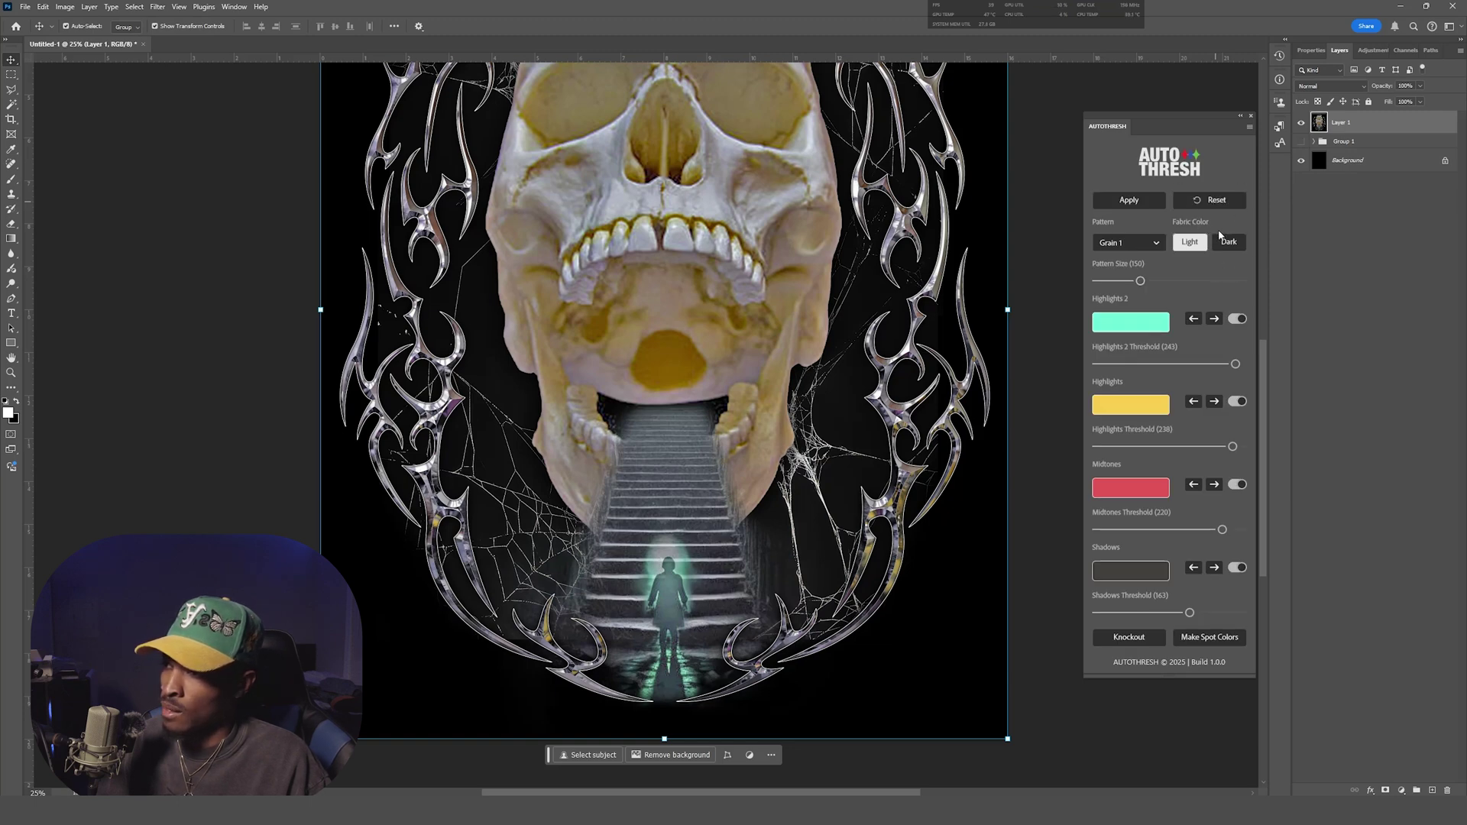
pyautogui.click(1229, 243)
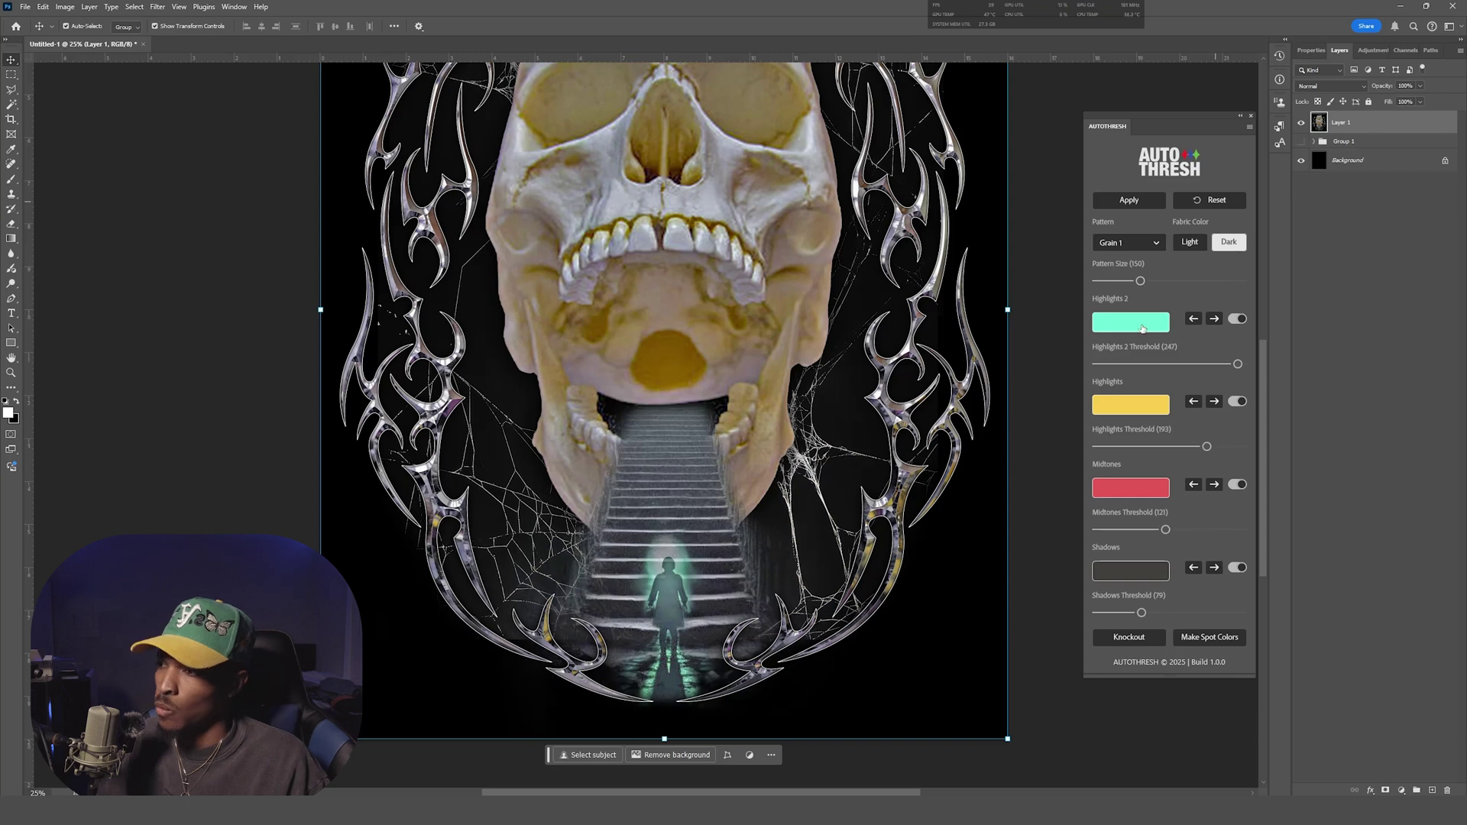
pyautogui.click(1137, 324)
pyautogui.moveTo(854, 552); pyautogui.dragTo(791, 555)
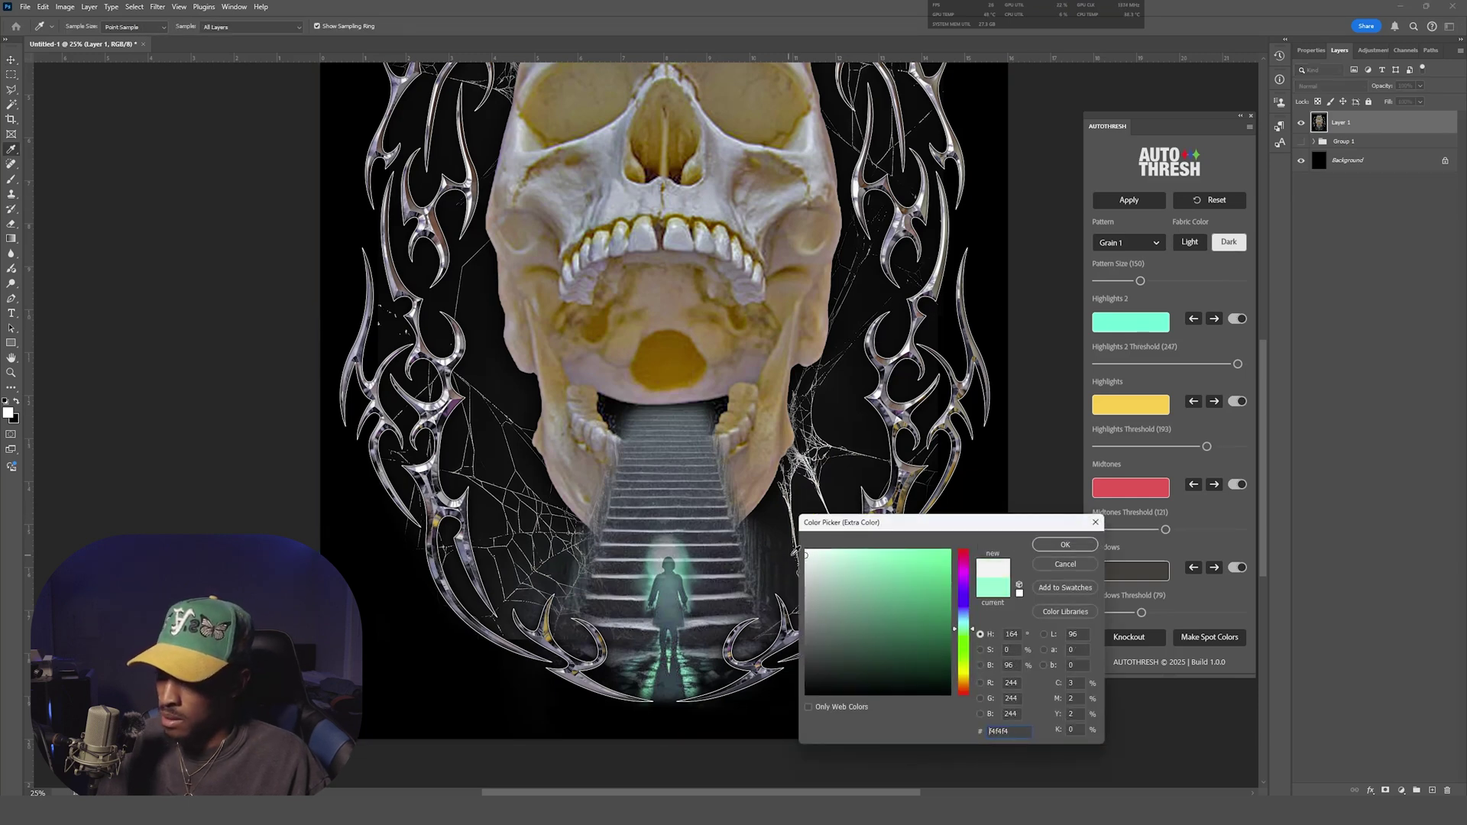
pyautogui.click(1039, 544)
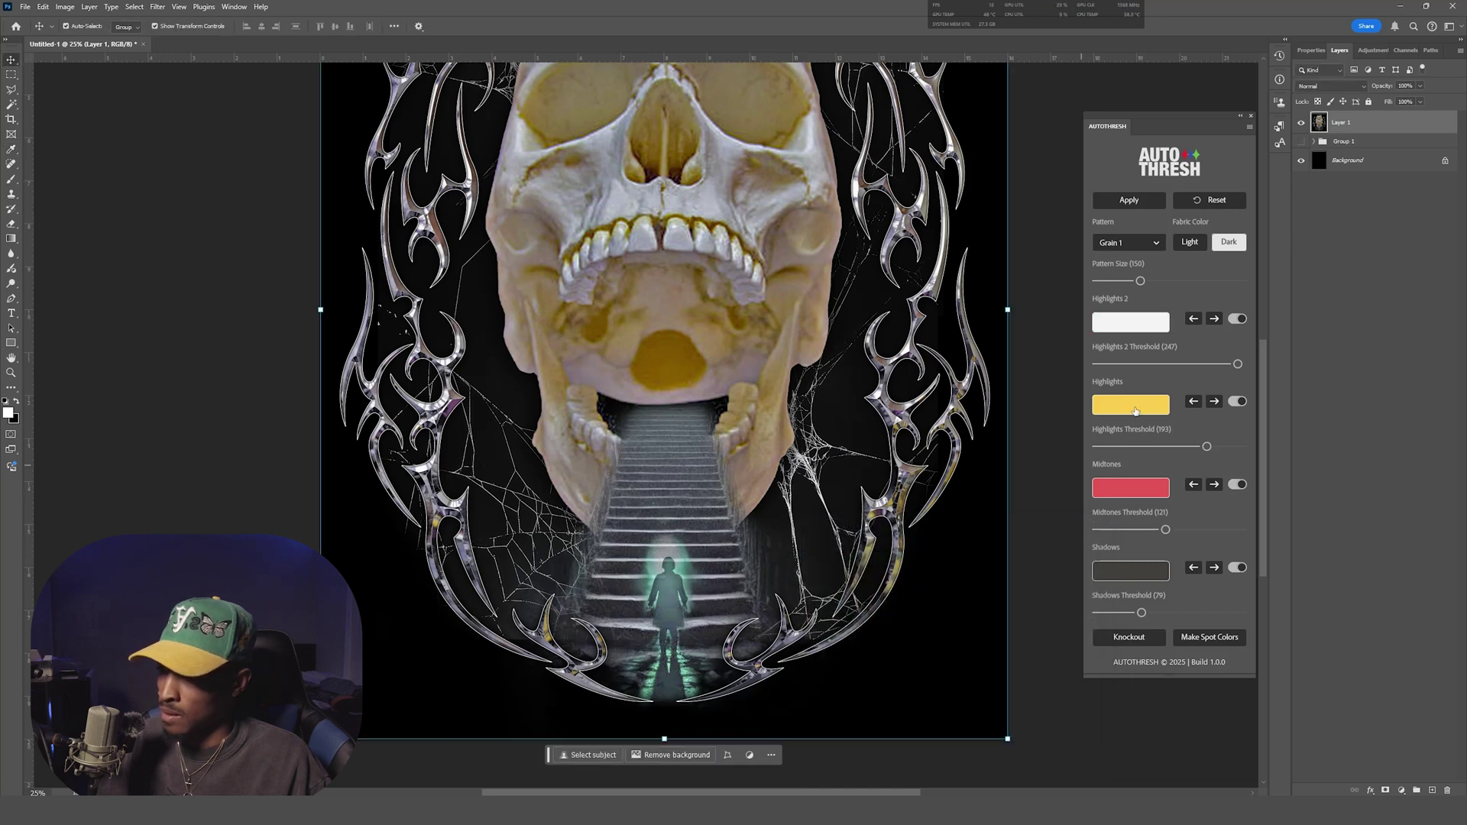
# Step: Set the Highlights ink to pale yellow, Midtones to a deeper red, and Shadows to dark grey
pyautogui.click(1135, 411)
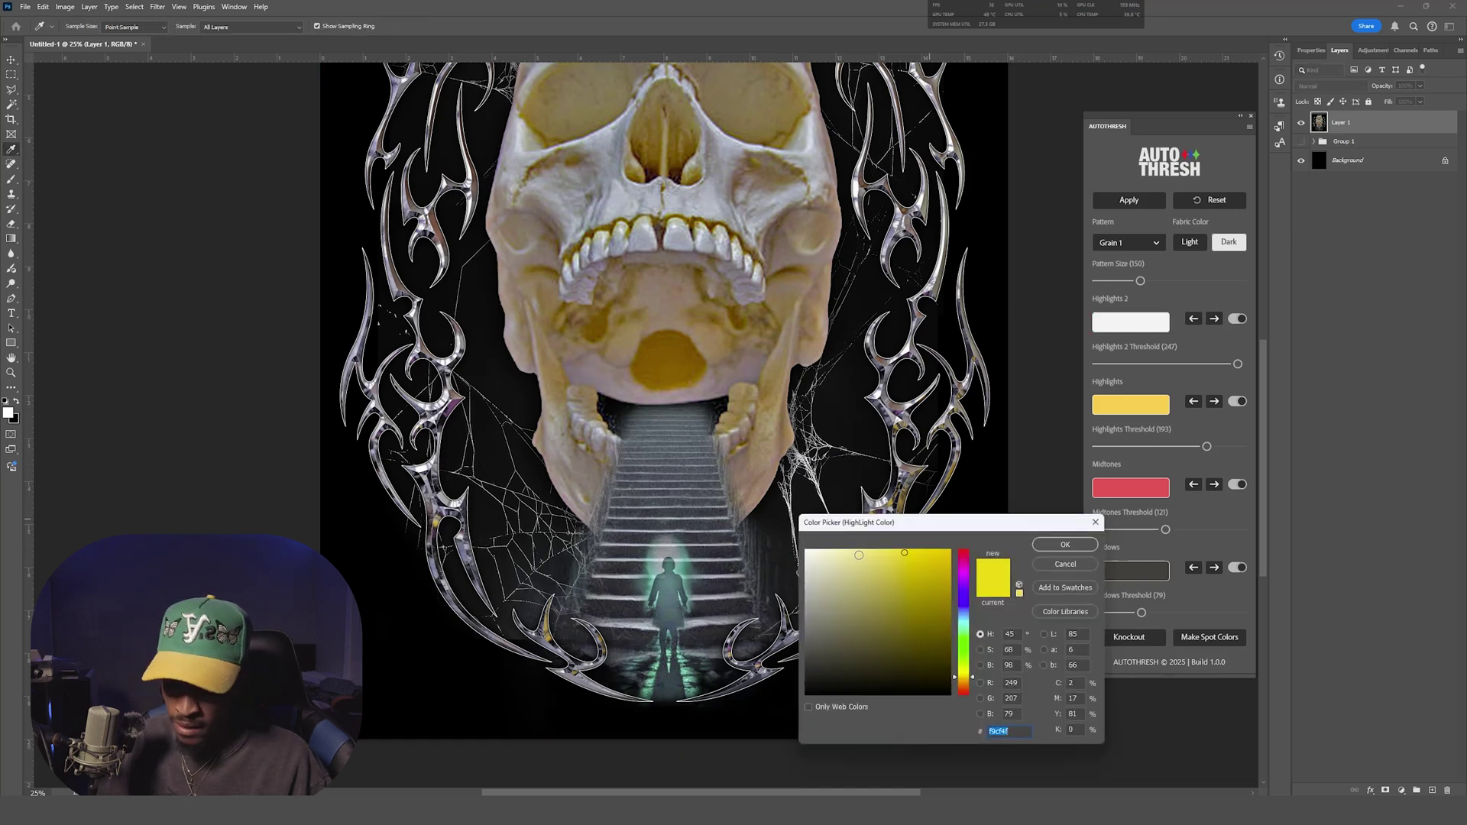
pyautogui.click(859, 551)
pyautogui.click(1065, 544)
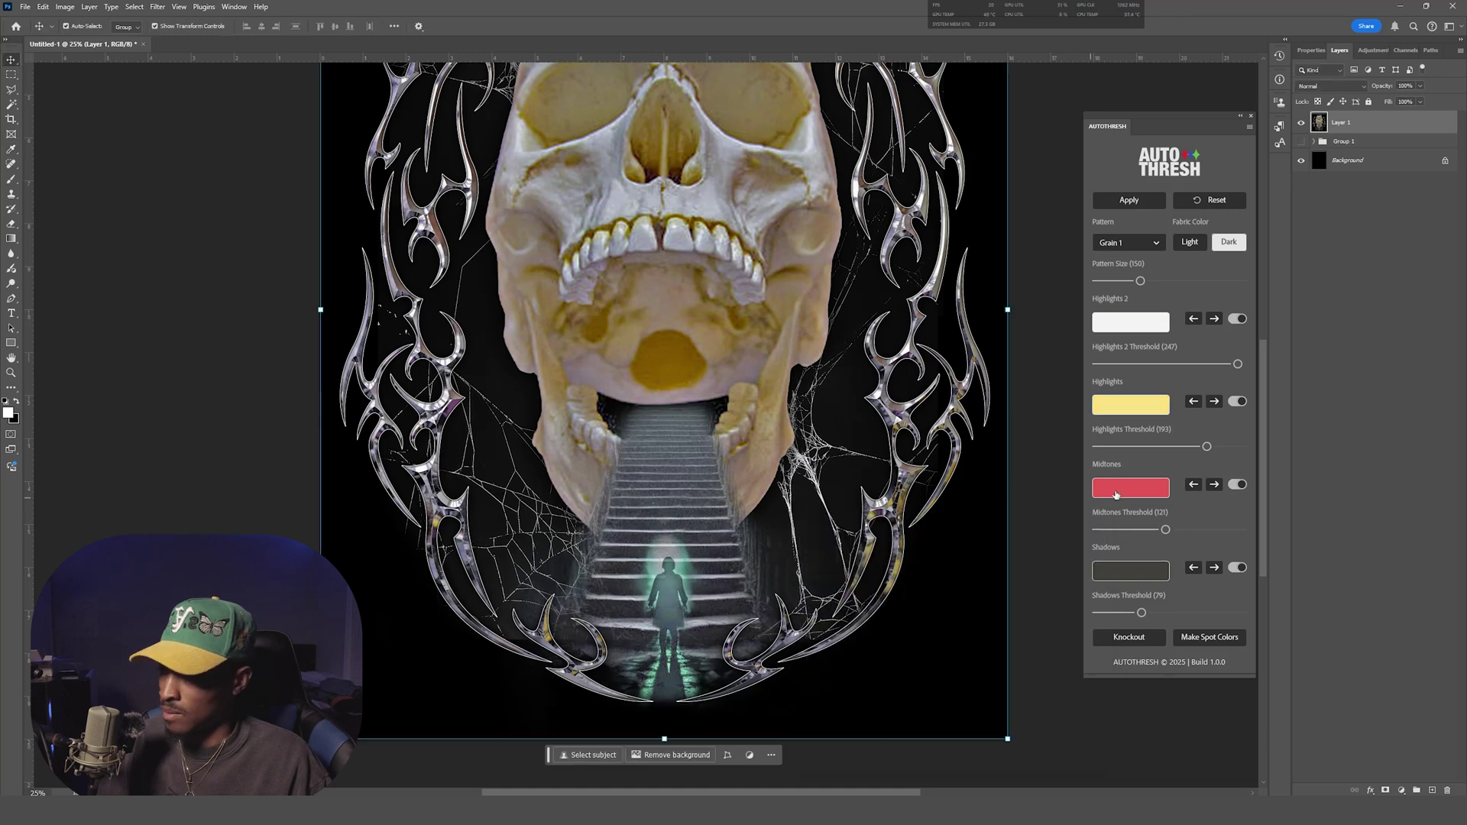
pyautogui.click(1116, 489)
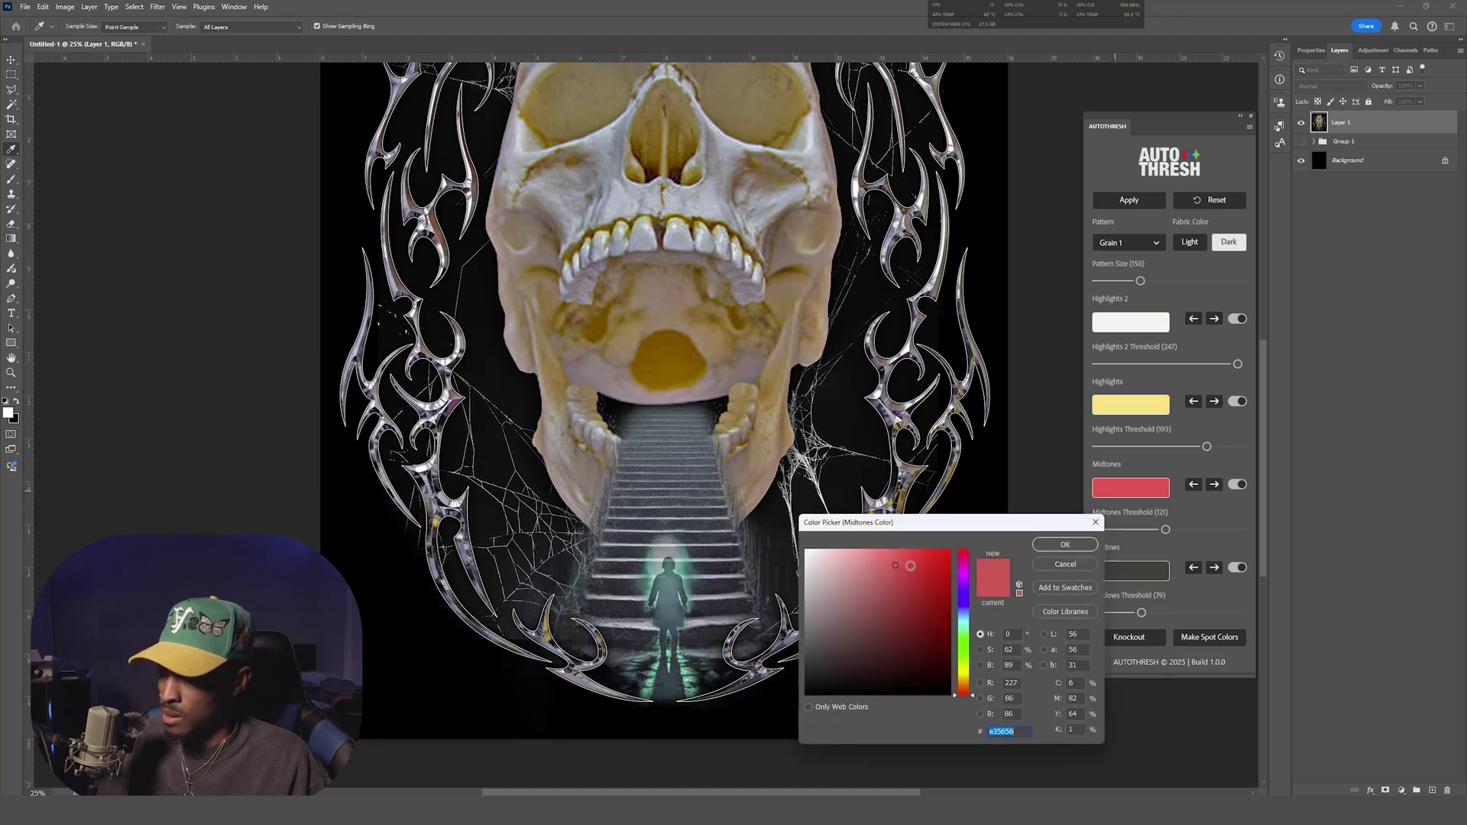
pyautogui.moveTo(907, 561)
pyautogui.mouseDown()
pyautogui.moveTo(925, 557)
pyautogui.moveTo(908, 579)
pyautogui.moveTo(927, 557)
pyautogui.moveTo(912, 581)
pyautogui.mouseUp()
pyautogui.click(1065, 544)
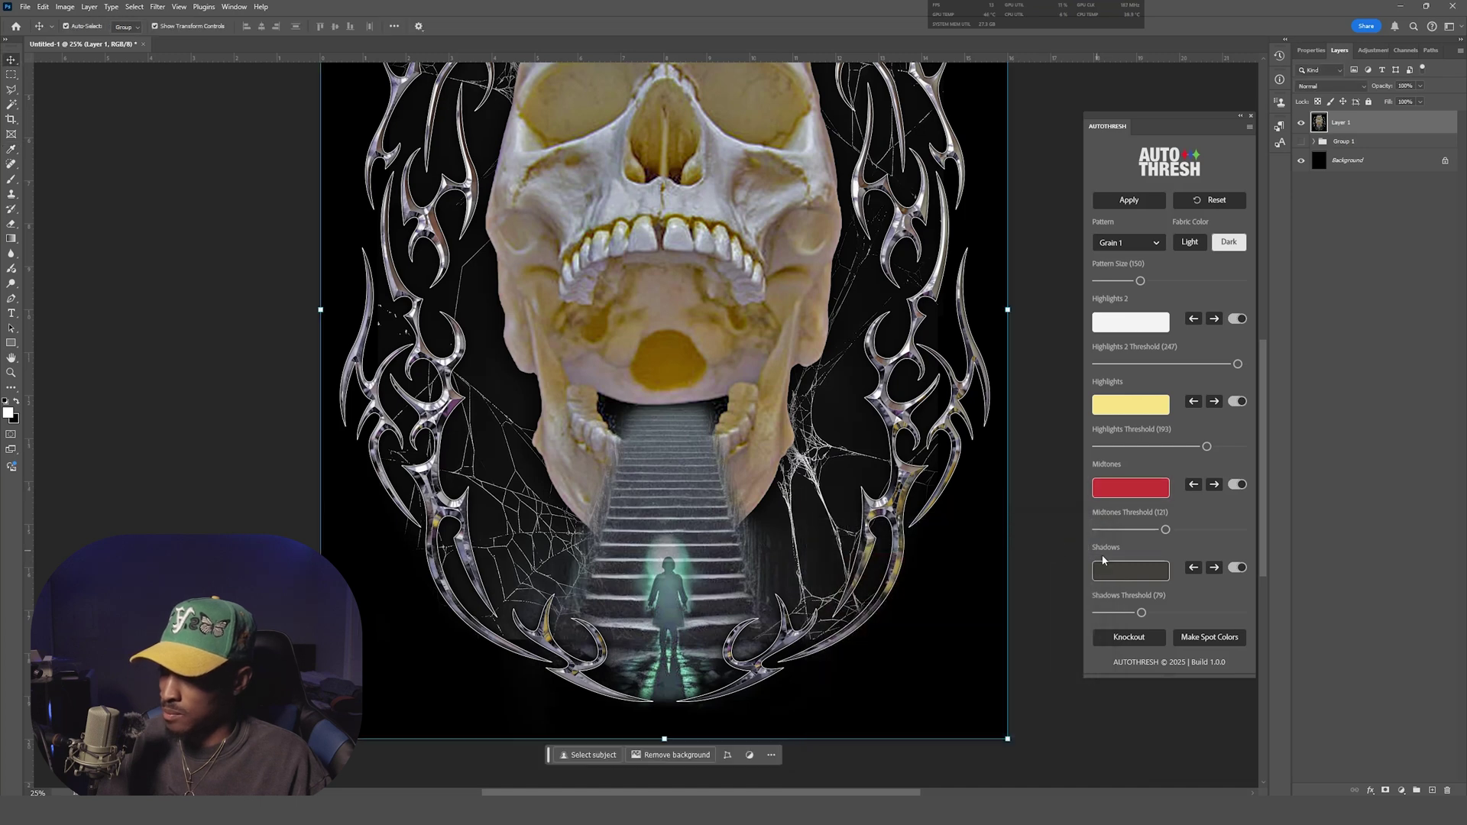
pyautogui.click(1115, 572)
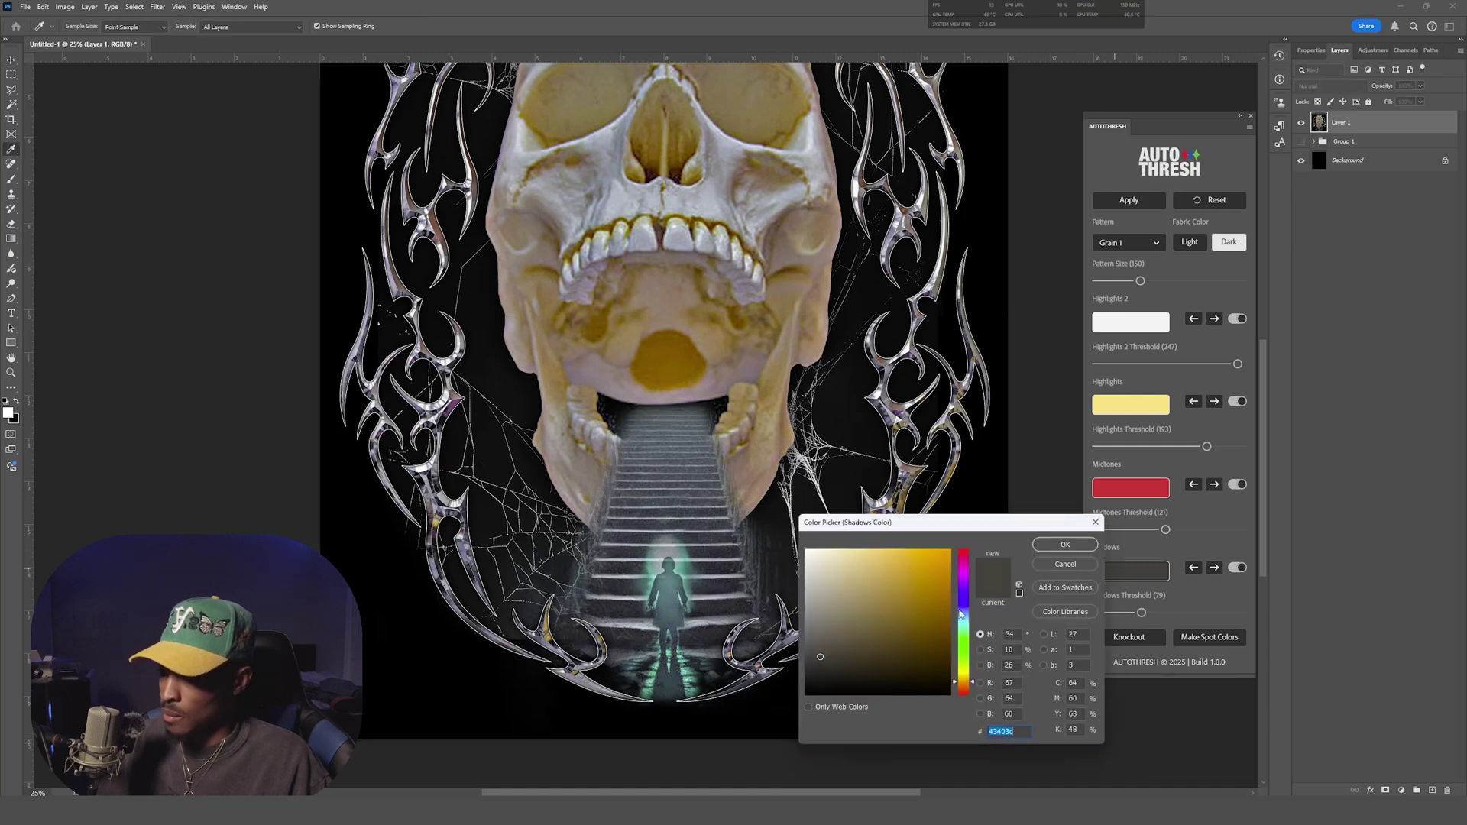
pyautogui.click(821, 666)
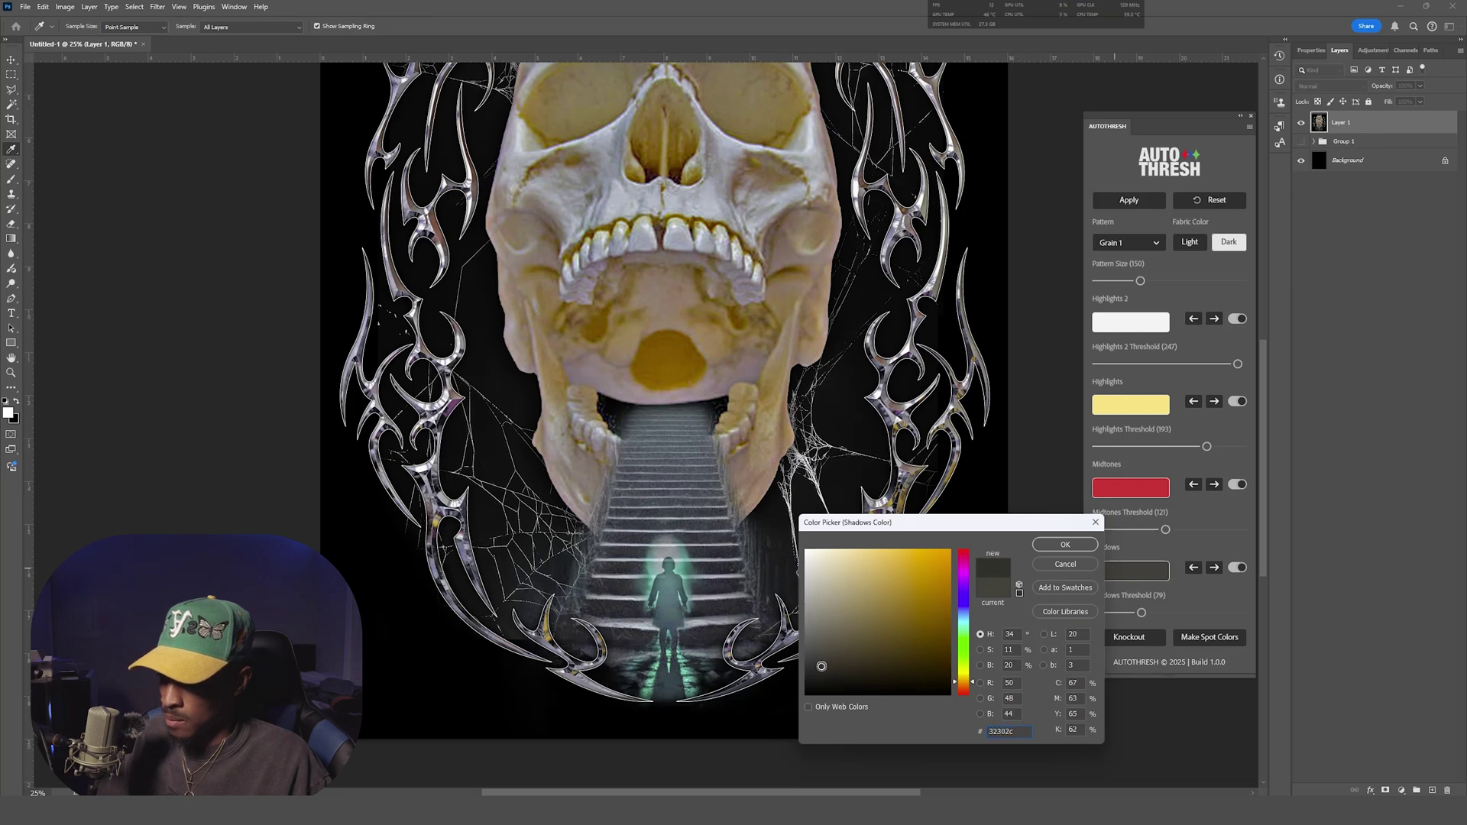
pyautogui.click(1065, 545)
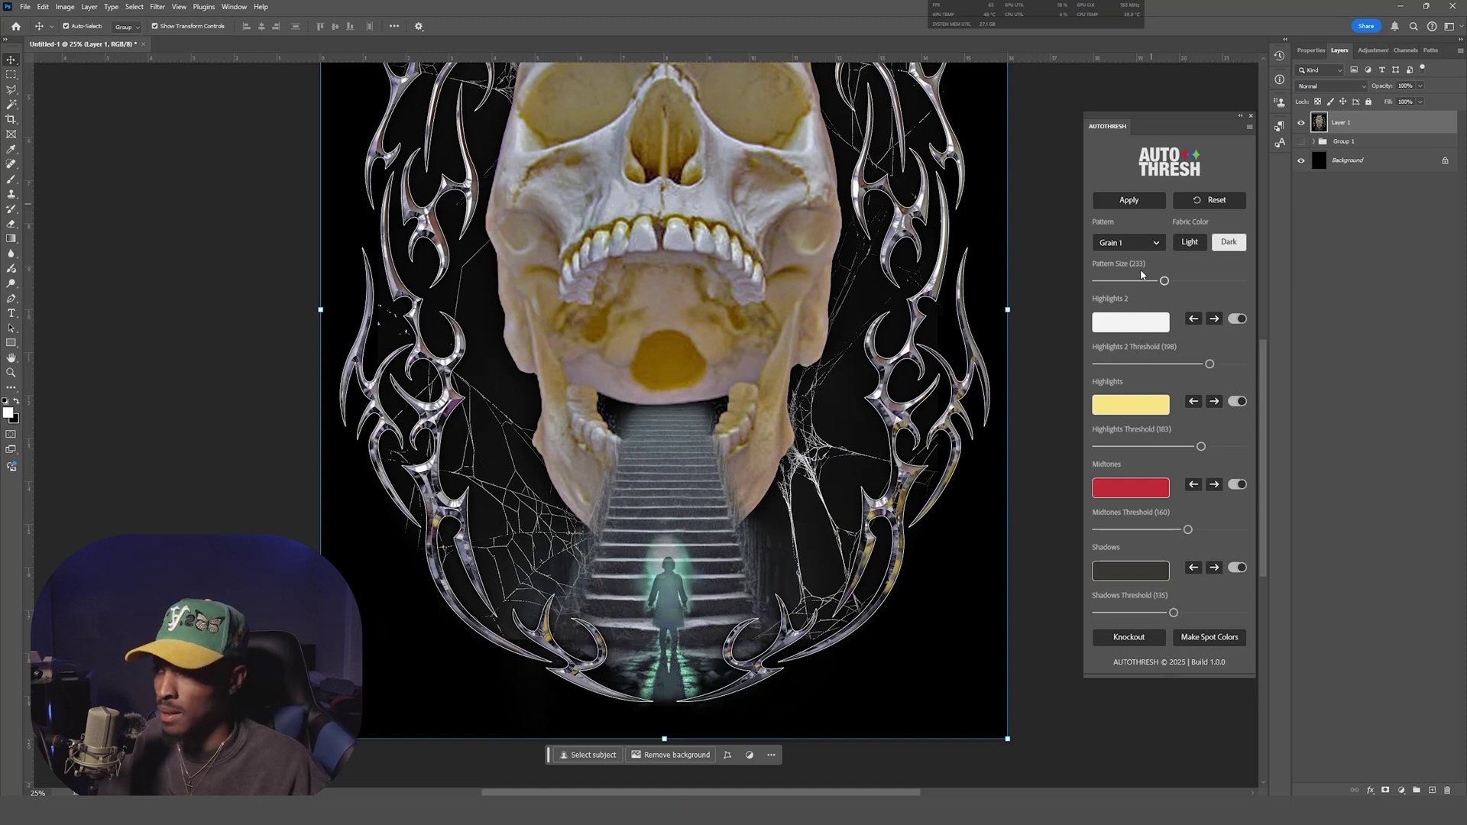
# Step: Rerun the dark-fabric separation and zoom in on the skull's teeth to check the Grain 1 texture
pyautogui.click(1148, 202)
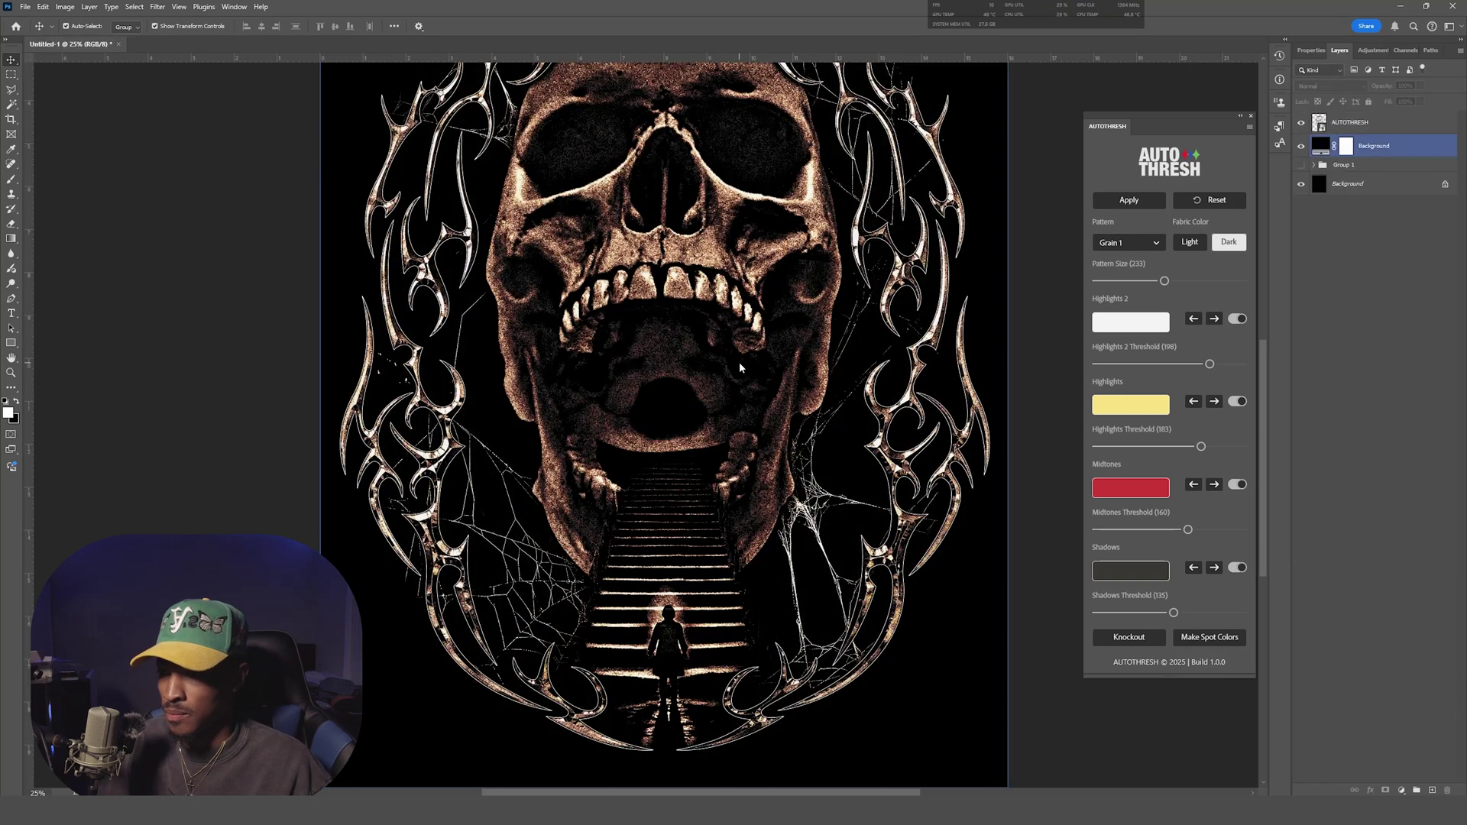
pyautogui.scroll(2, 816, 386)
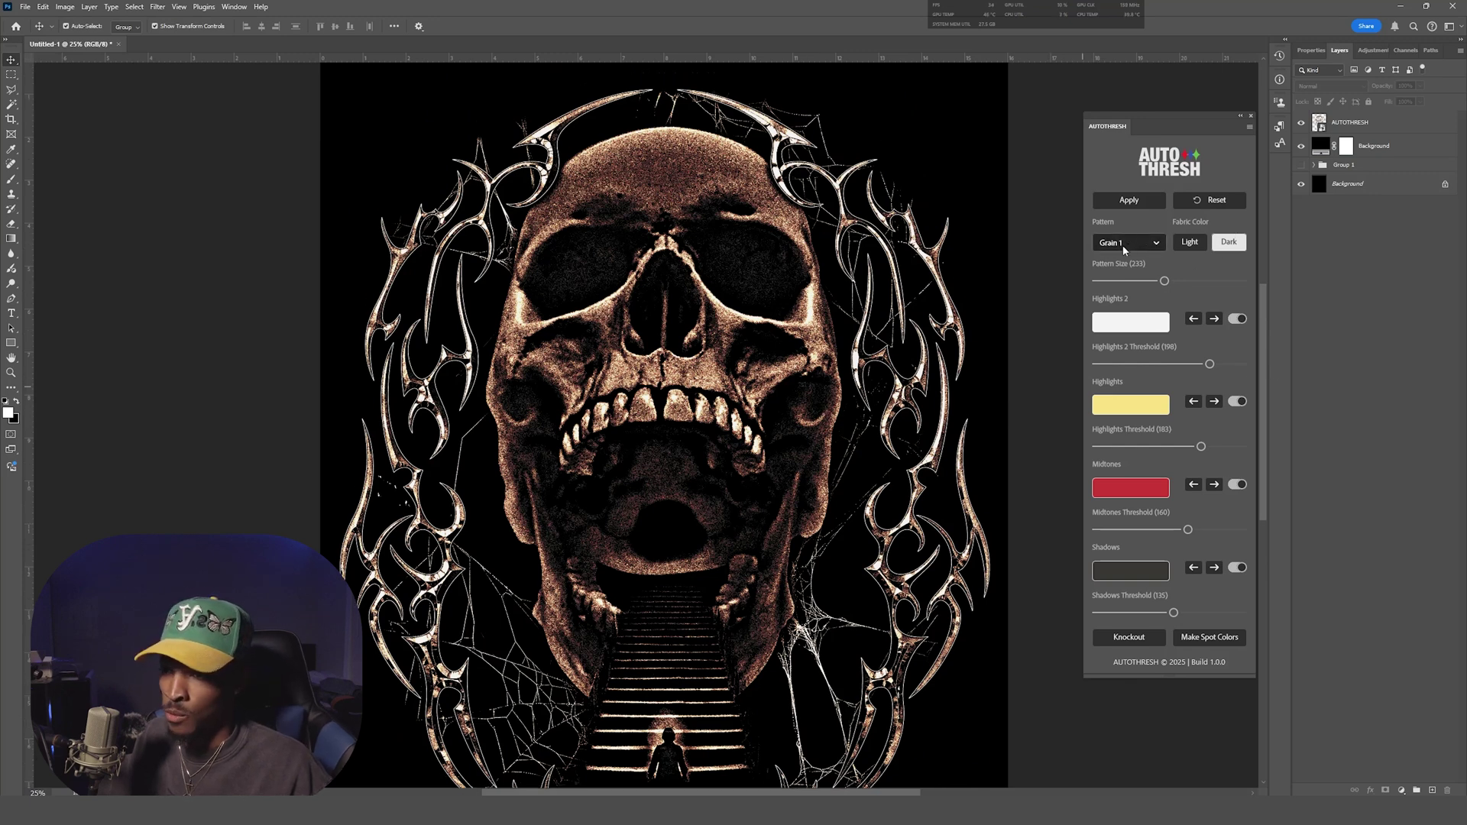
pyautogui.scroll(2, 633, 363)
pyautogui.scroll(2, 633, 363)
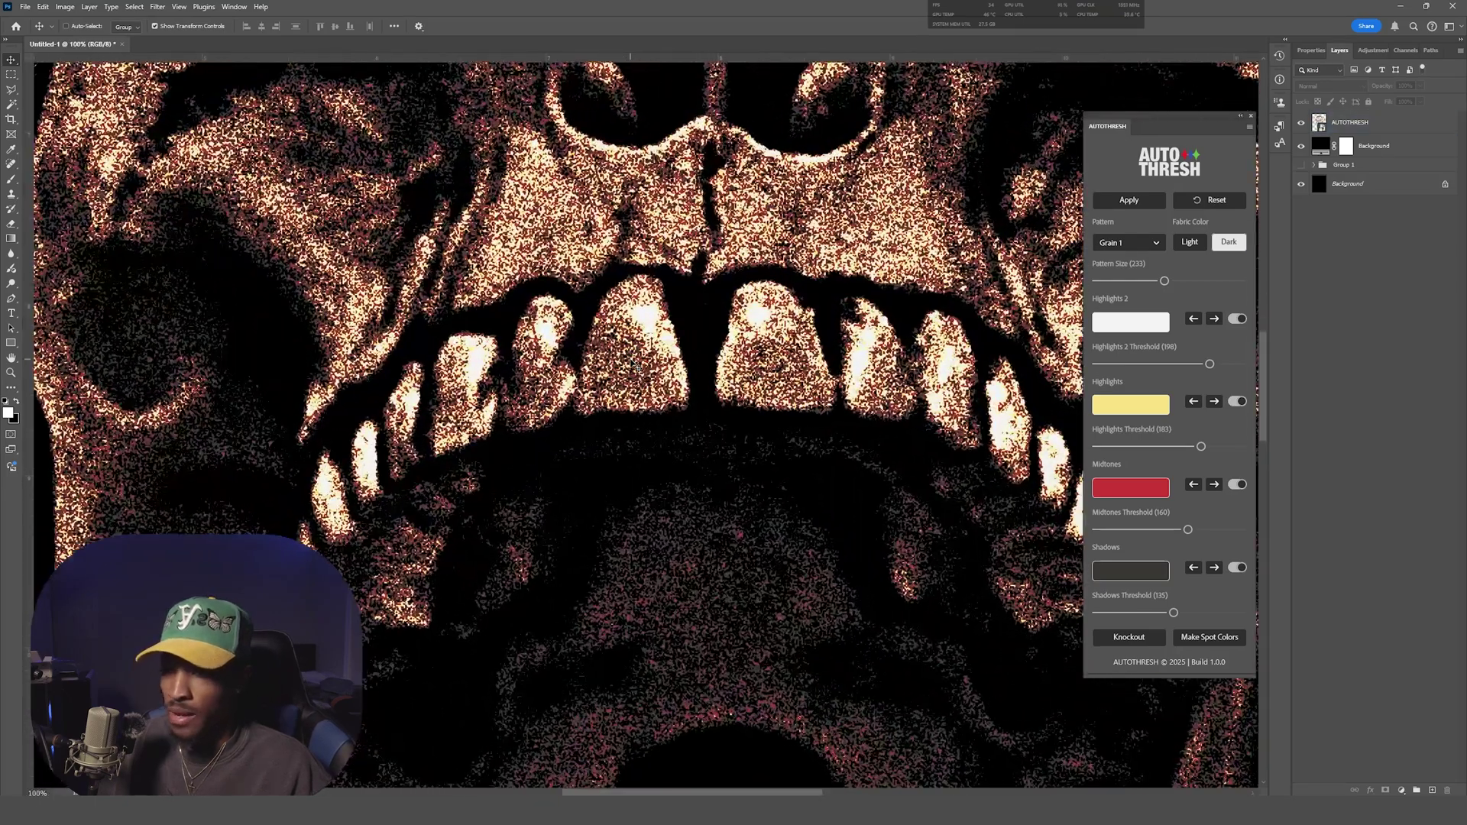
pyautogui.scroll(-3, 633, 365)
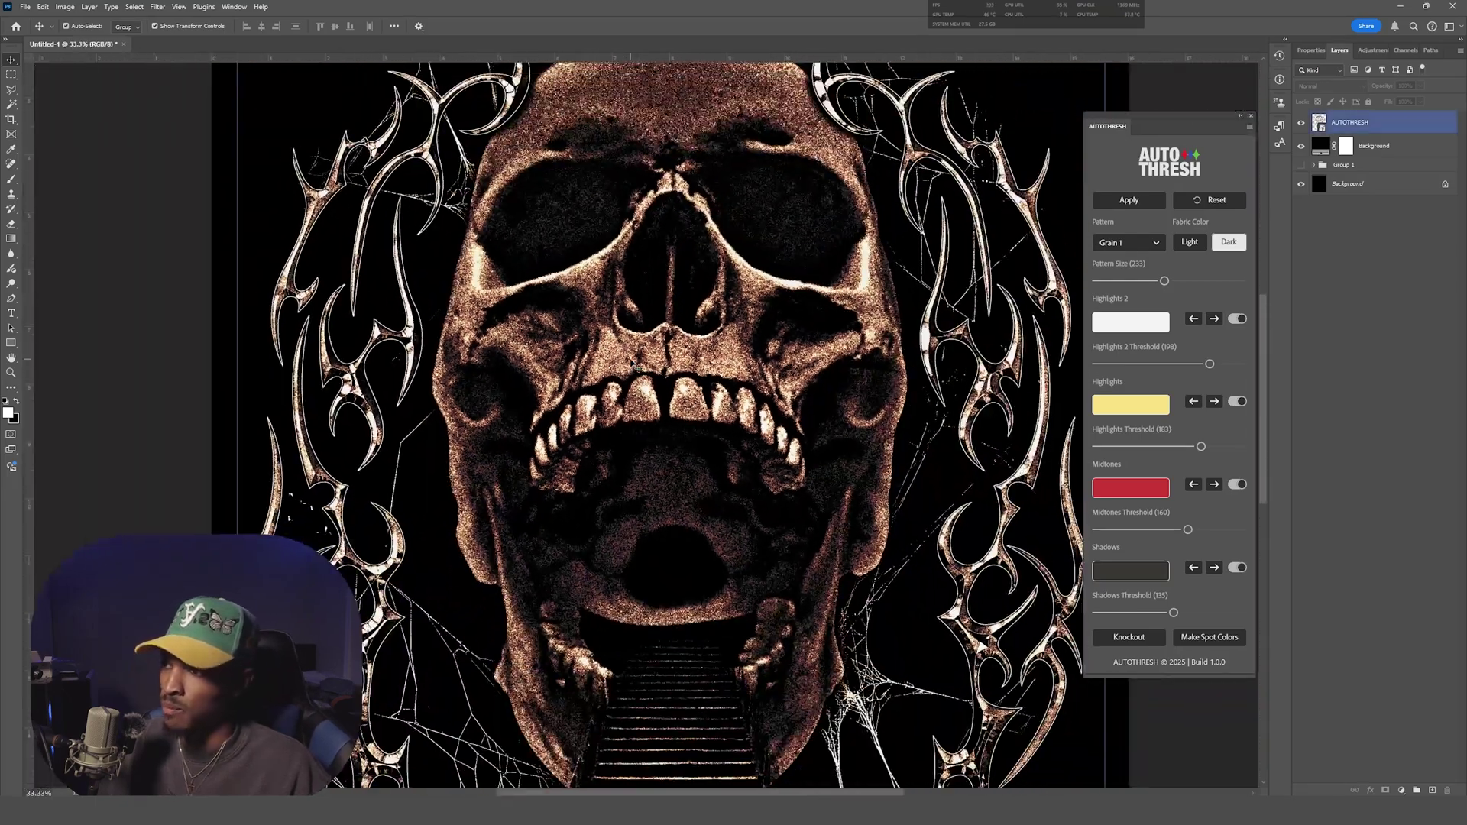
pyautogui.click(808, 345)
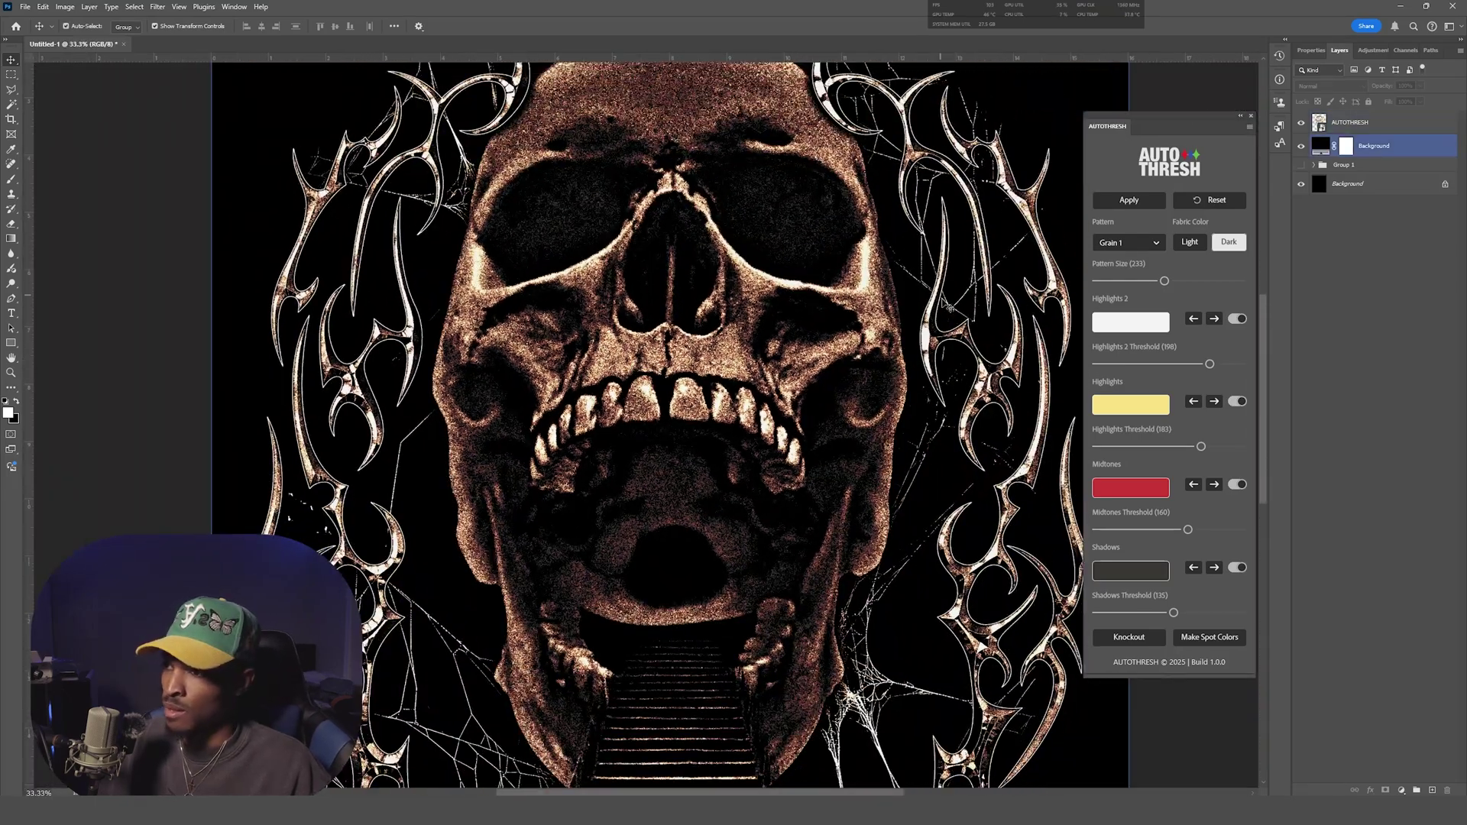
pyautogui.click(1125, 244)
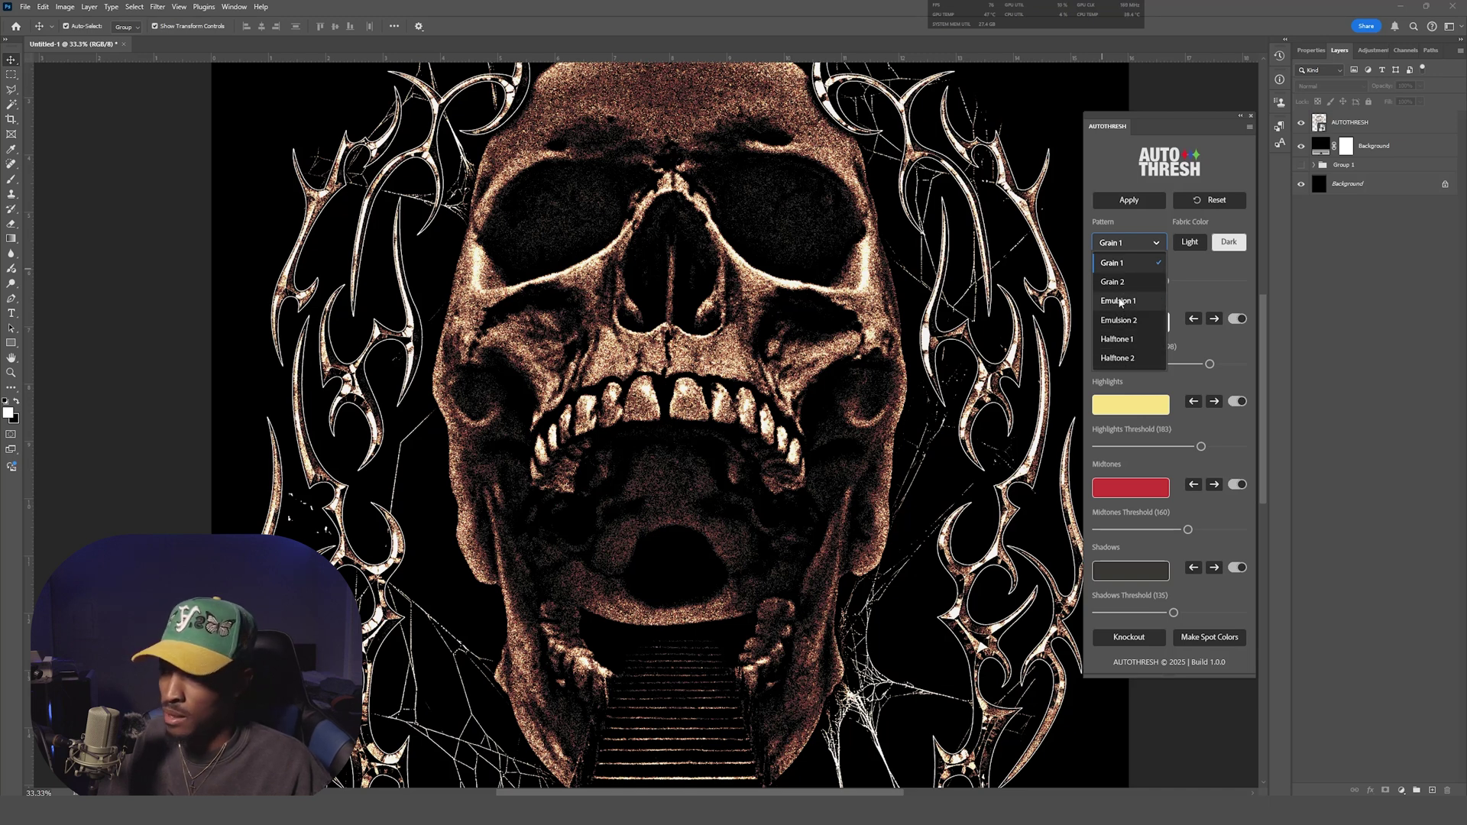
# Step: Switch the pattern to Emulsion 1 and reduce its pattern size from 233 to 113
pyautogui.click(1120, 301)
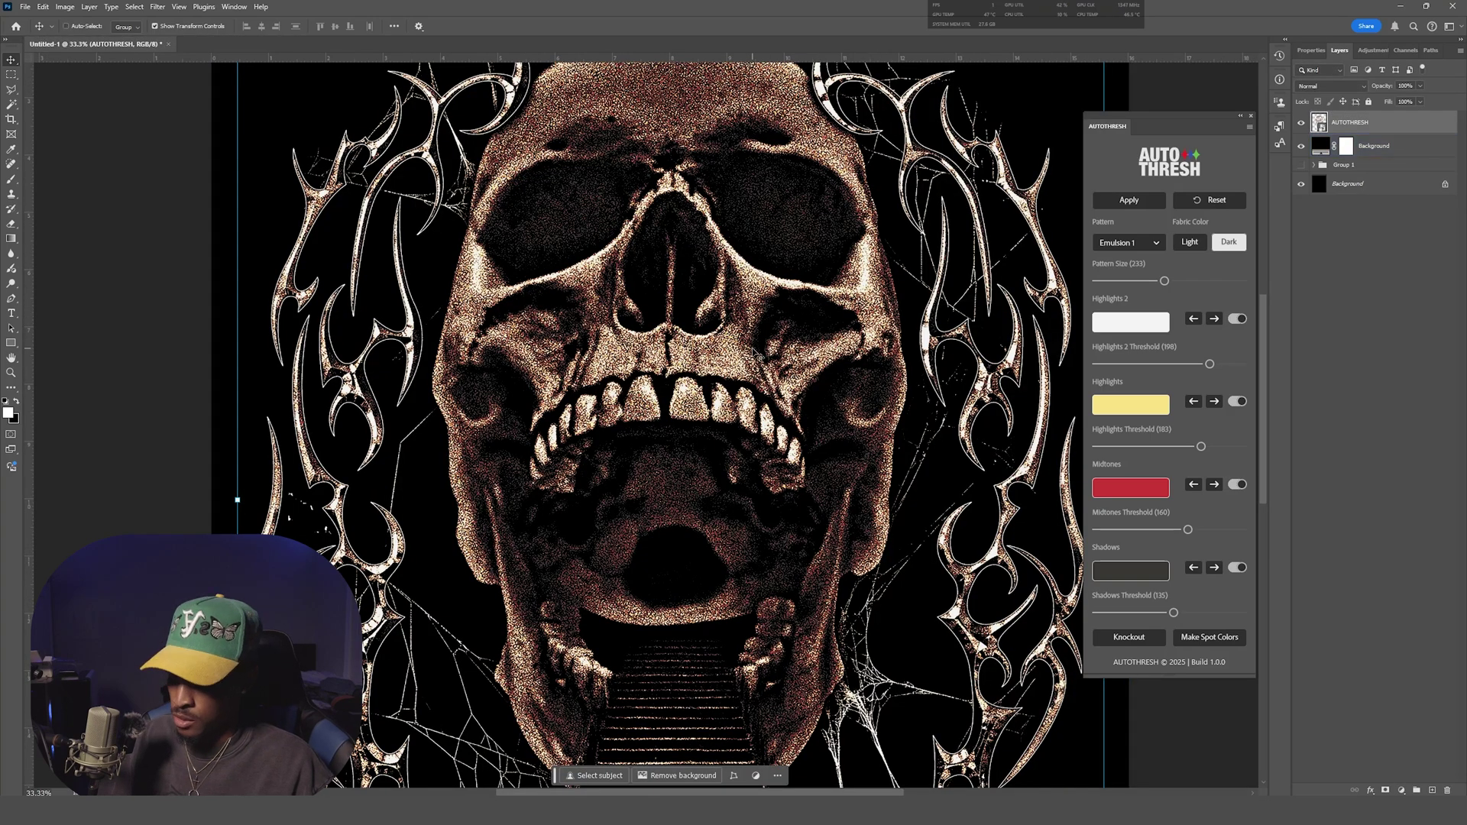
pyautogui.hotkey('ctrl', '+')
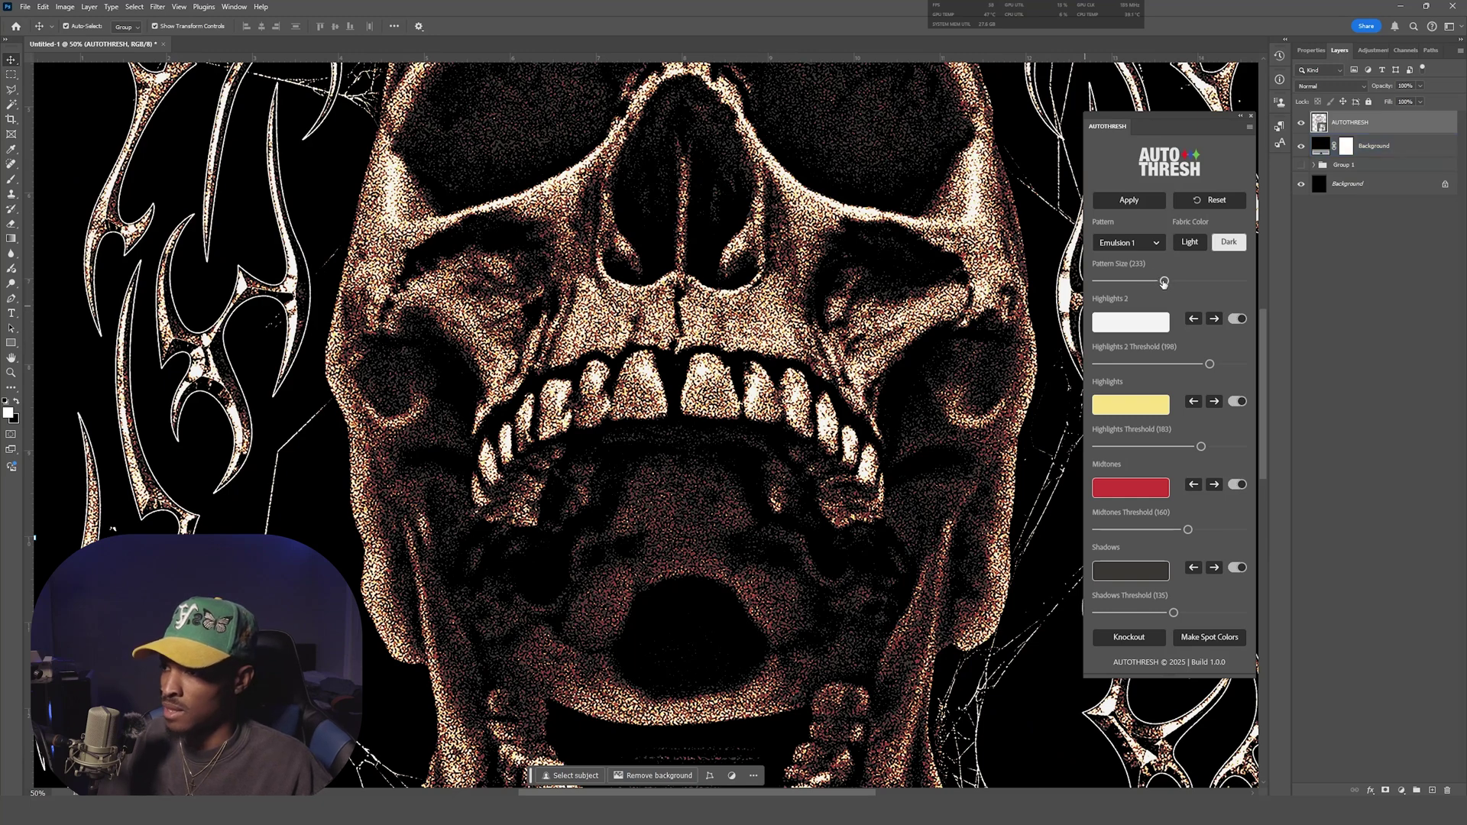
pyautogui.moveTo(1164, 282); pyautogui.dragTo(1125, 289)
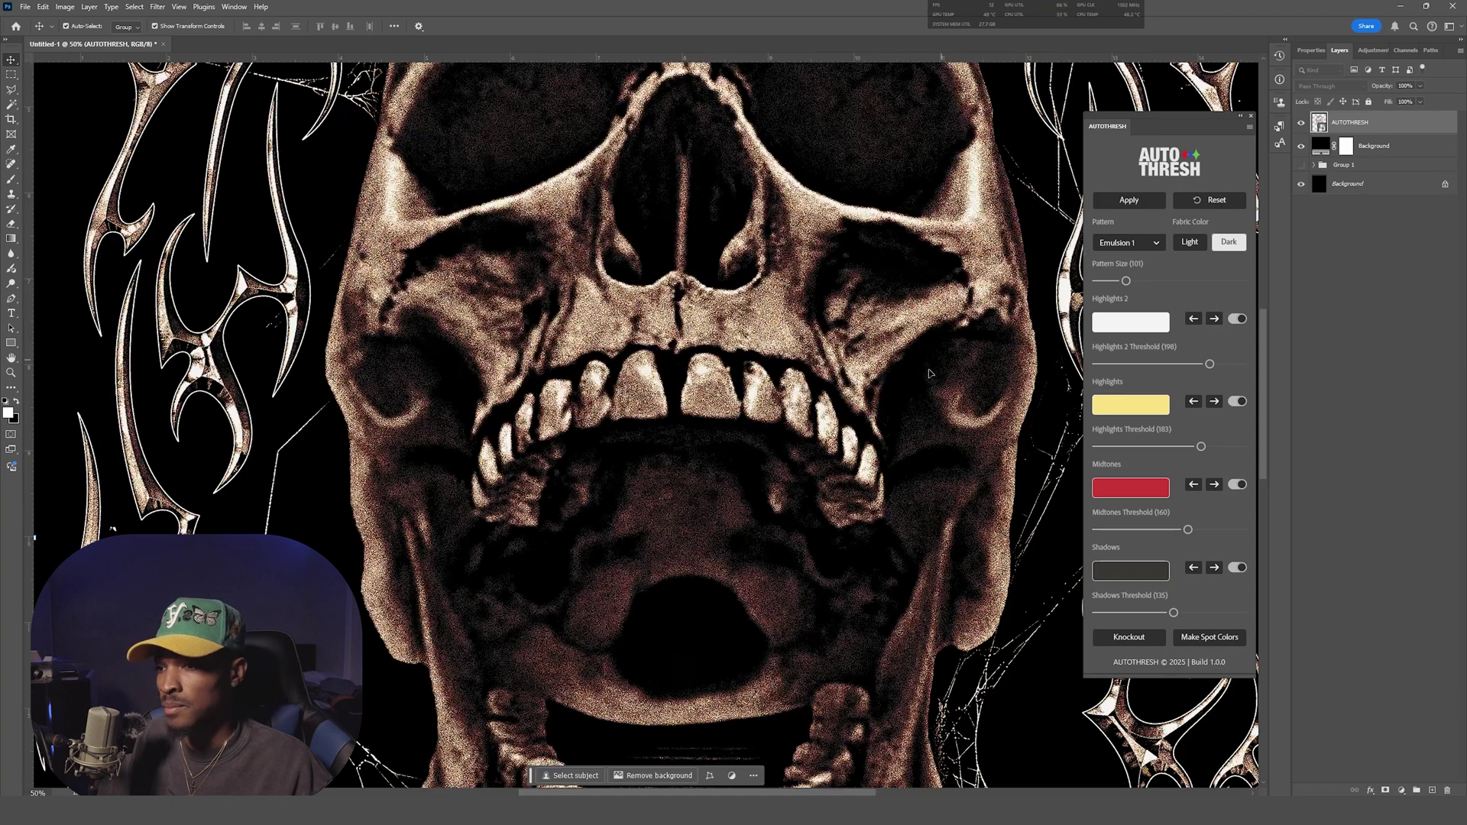
pyautogui.hotkey('ctrl', '-')
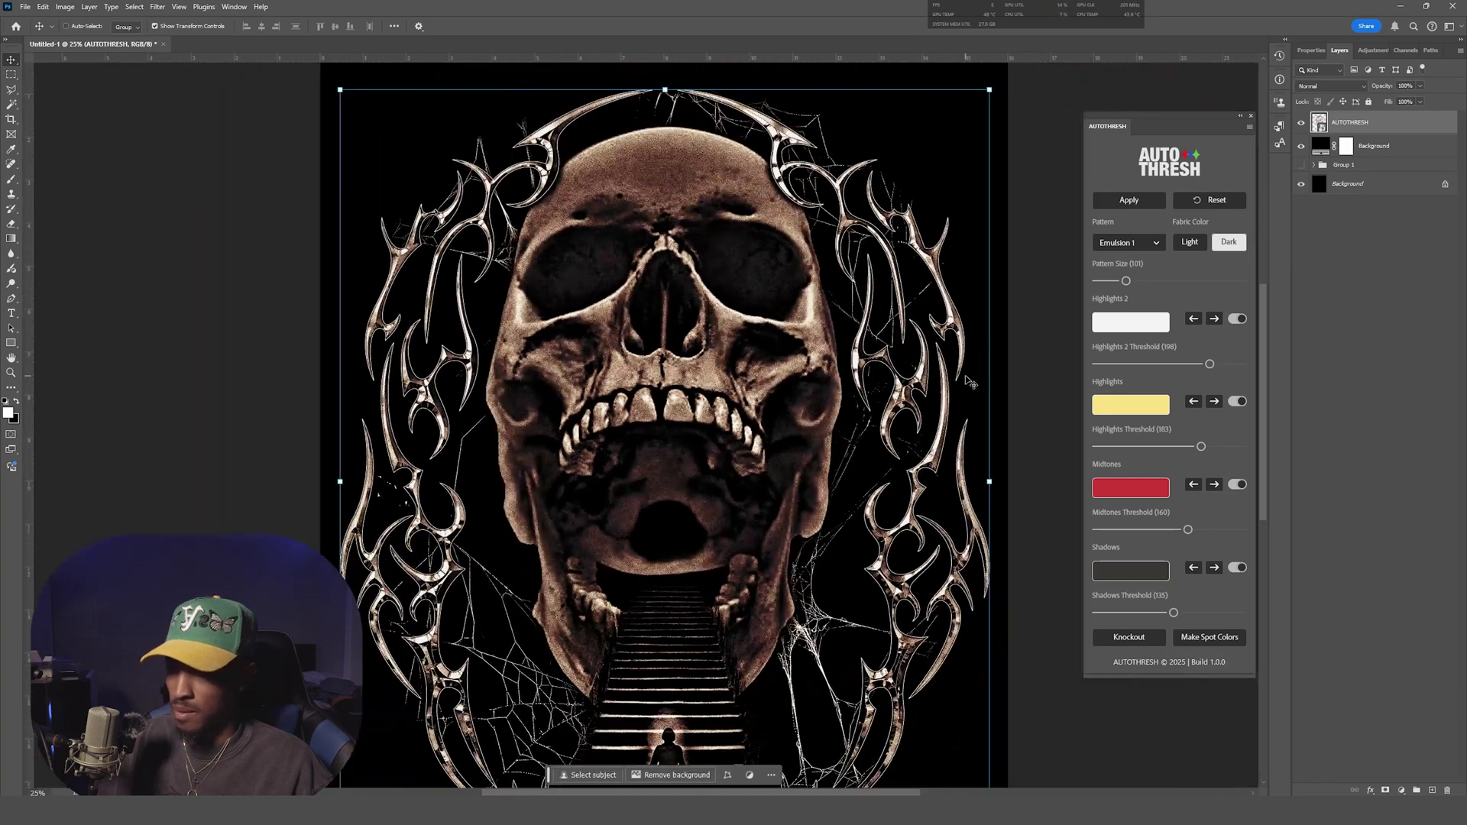
# Step: Switch the pattern to Halftone 1 and shrink the pattern size to 24
pyautogui.click(967, 380)
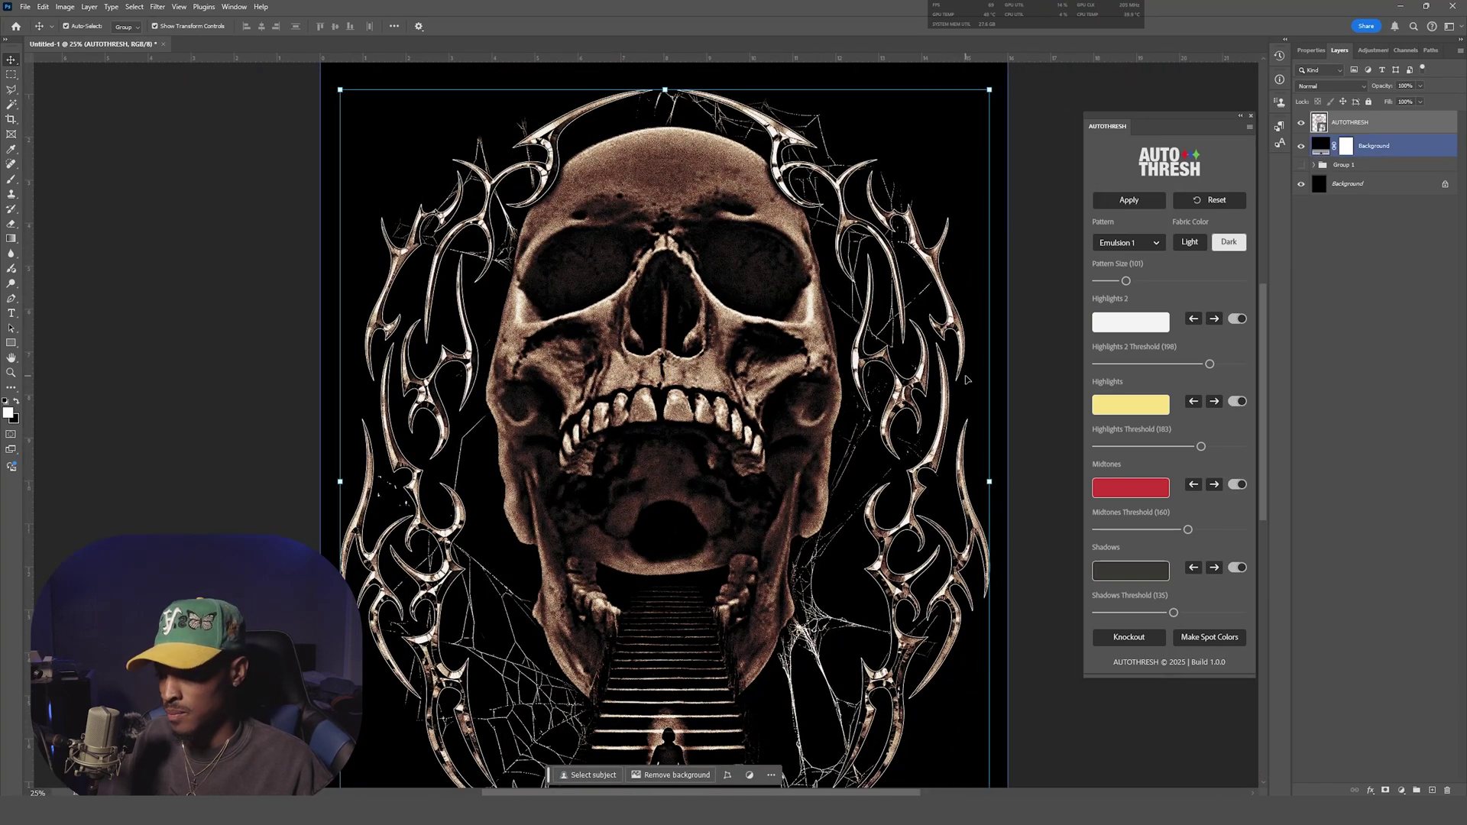
pyautogui.scroll(-3, 967, 380)
pyautogui.scroll(3, 967, 380)
pyautogui.click(1129, 243)
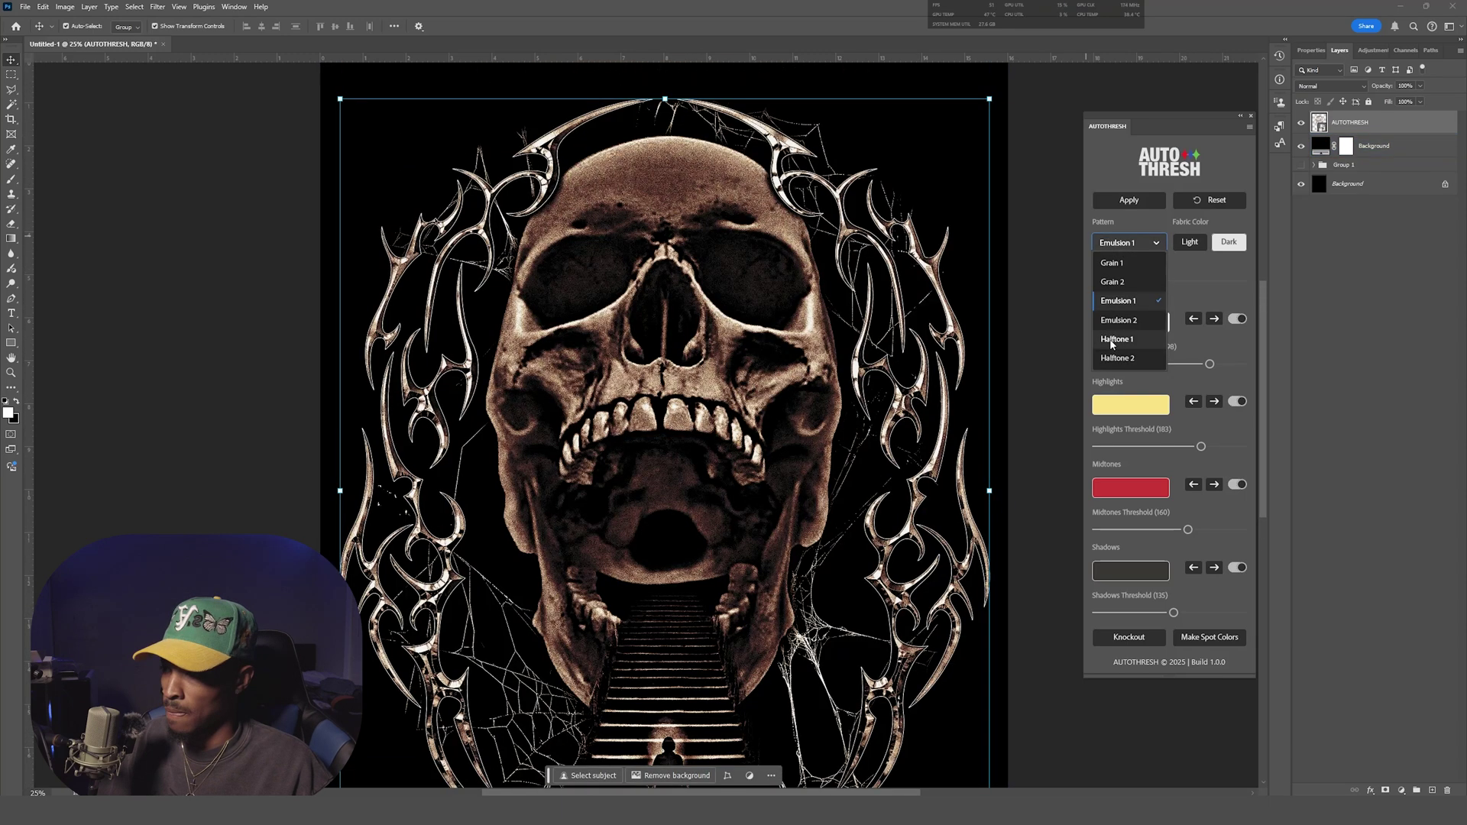
pyautogui.click(1112, 340)
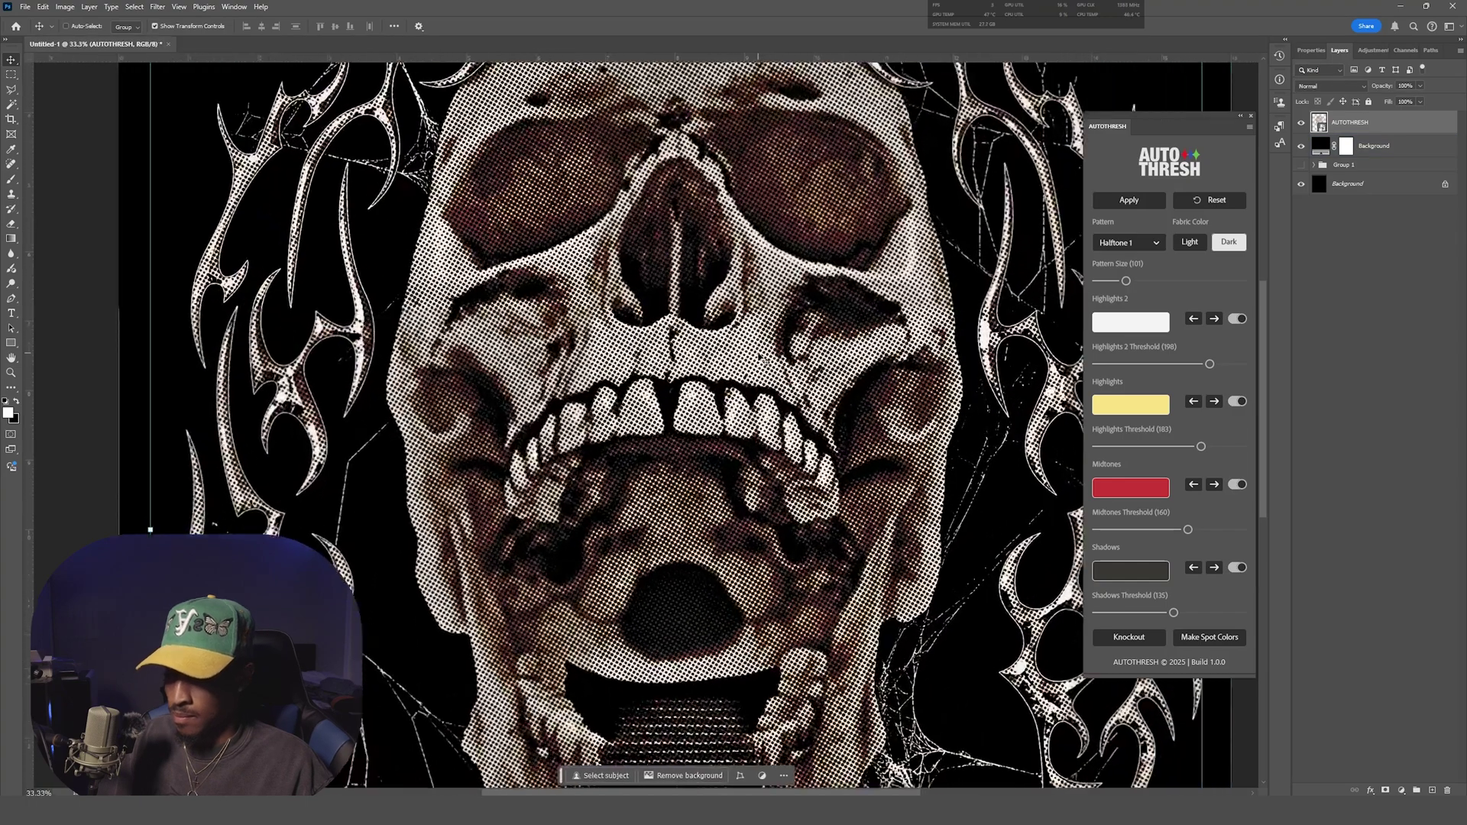
pyautogui.hotkey('ctrl', '+')
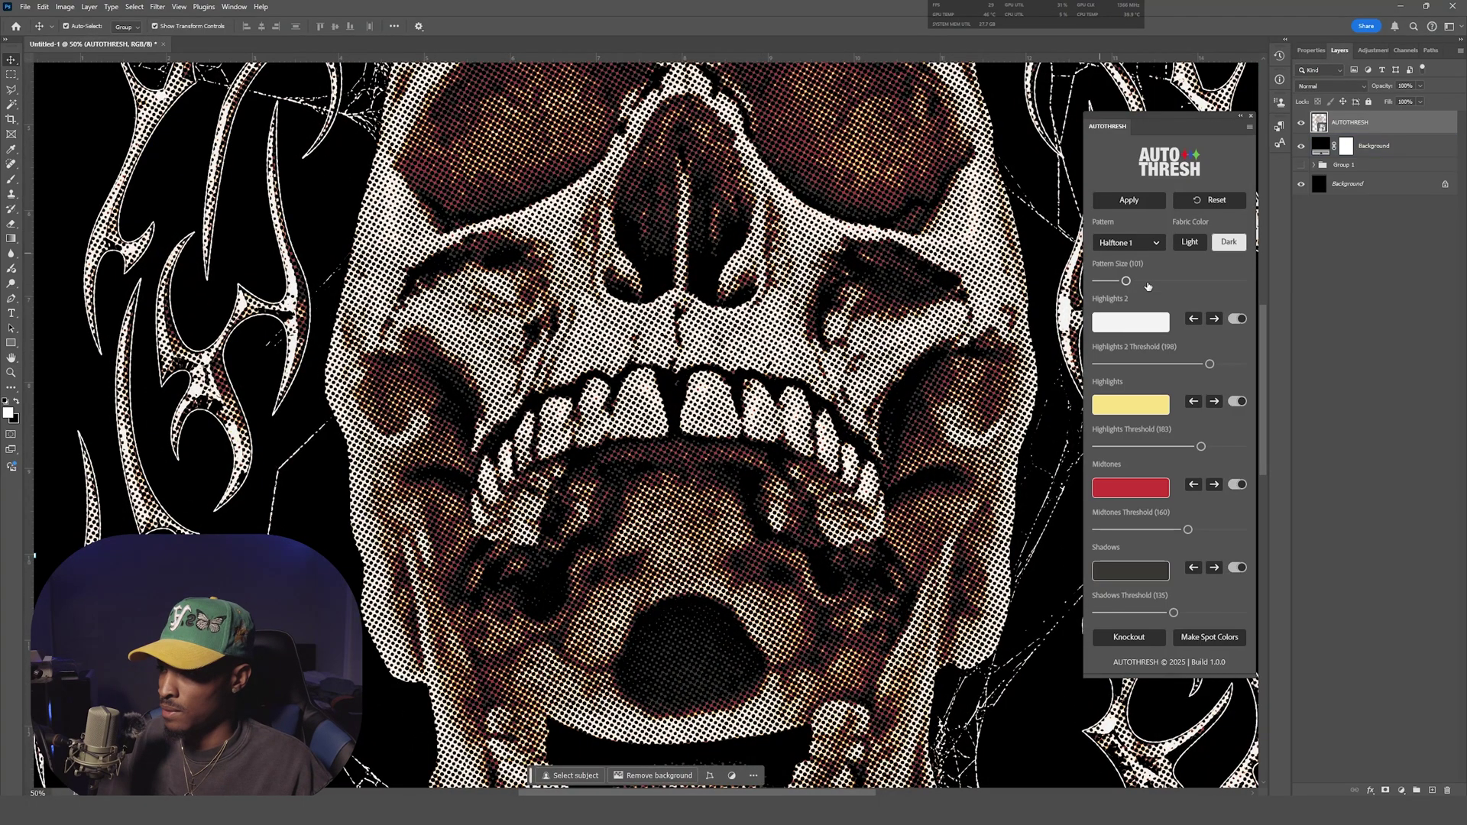
pyautogui.moveTo(1126, 281); pyautogui.dragTo(1106, 281)
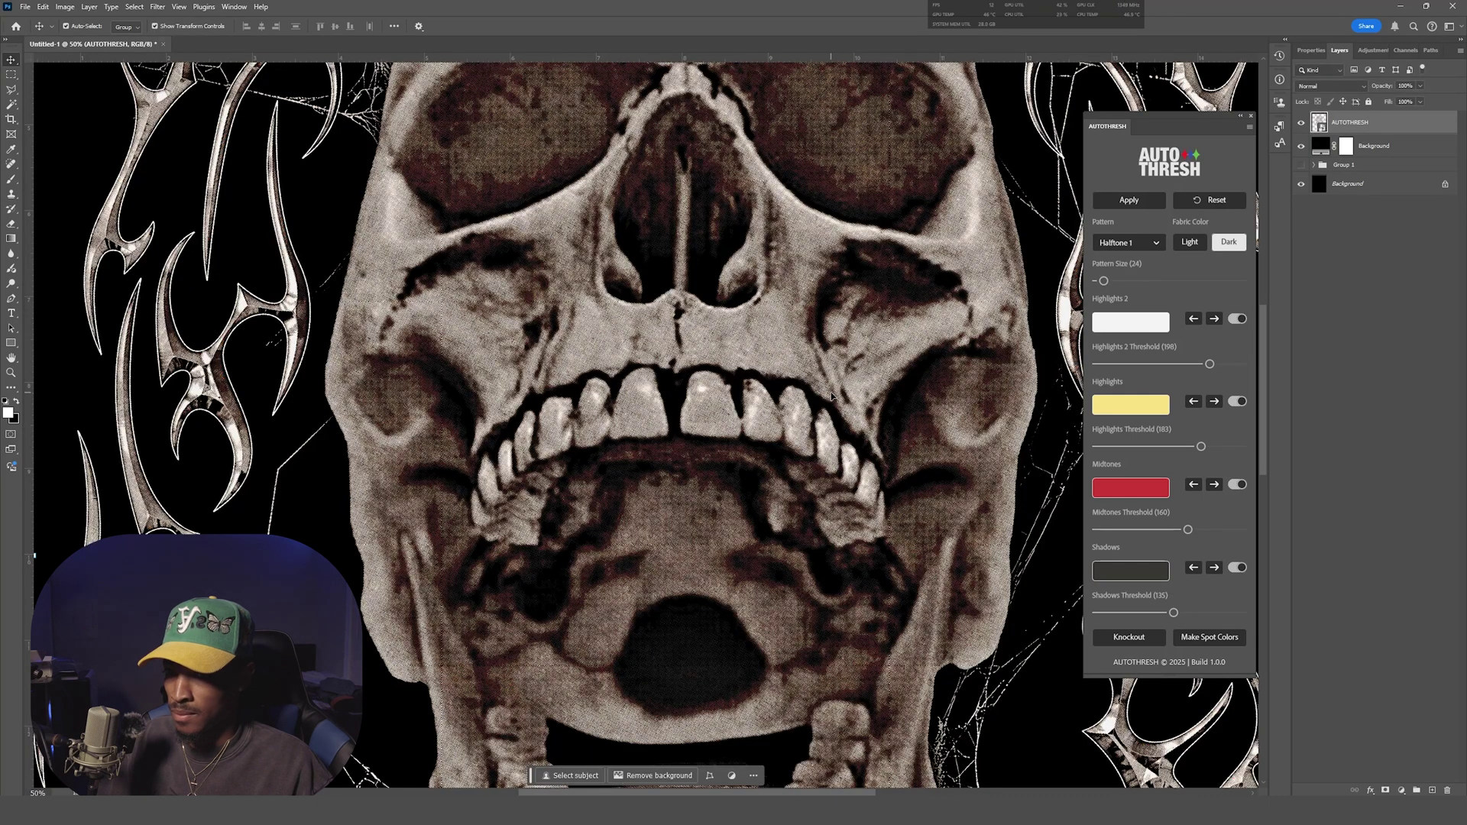
# Step: Zoom in and out to inspect the fine halftone dots across the skull
pyautogui.scroll(-3, 833, 397)
pyautogui.scroll(5, 833, 398)
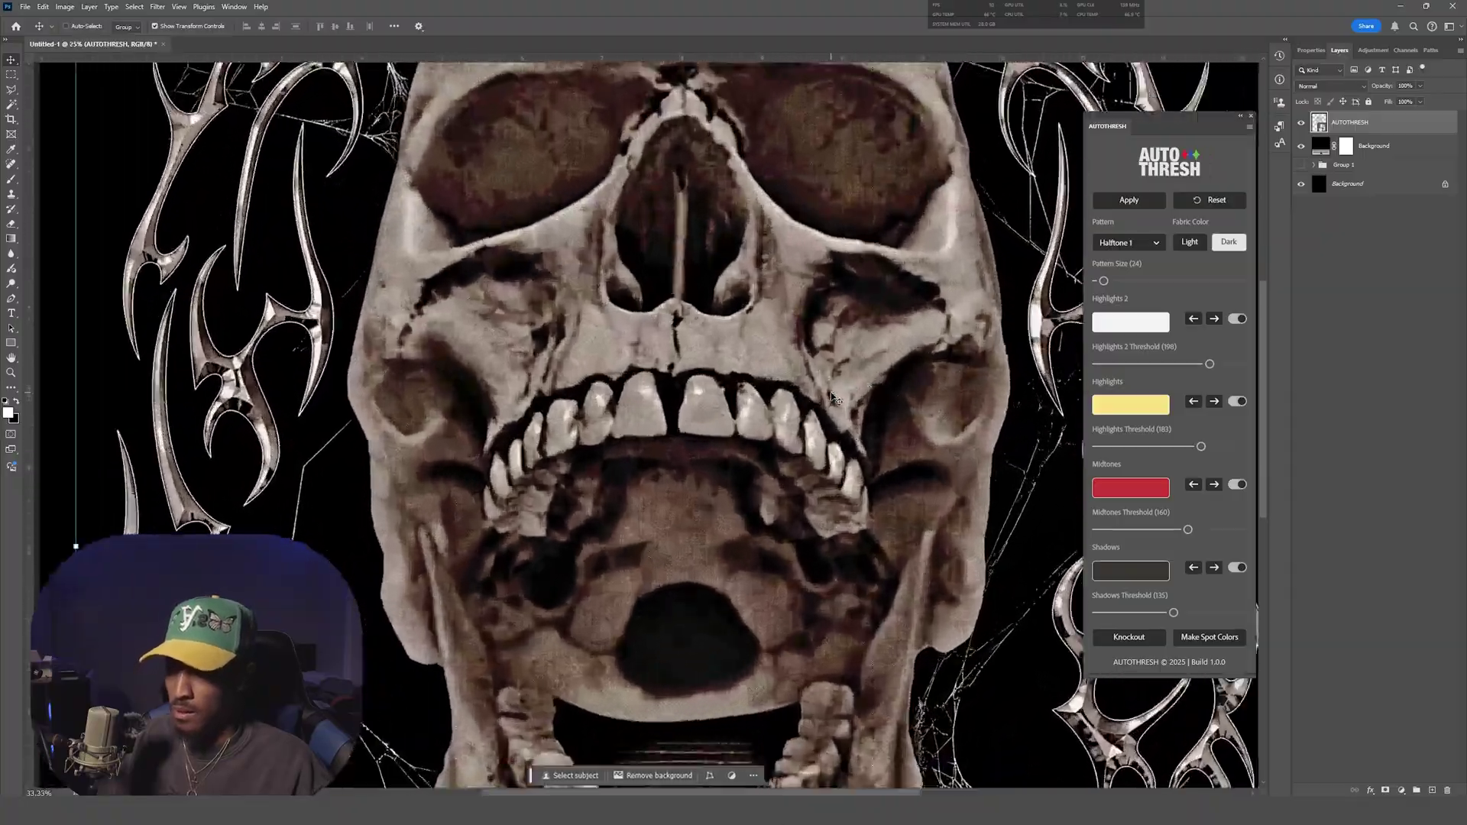
pyautogui.scroll(3, 833, 398)
pyautogui.scroll(-6, 836, 401)
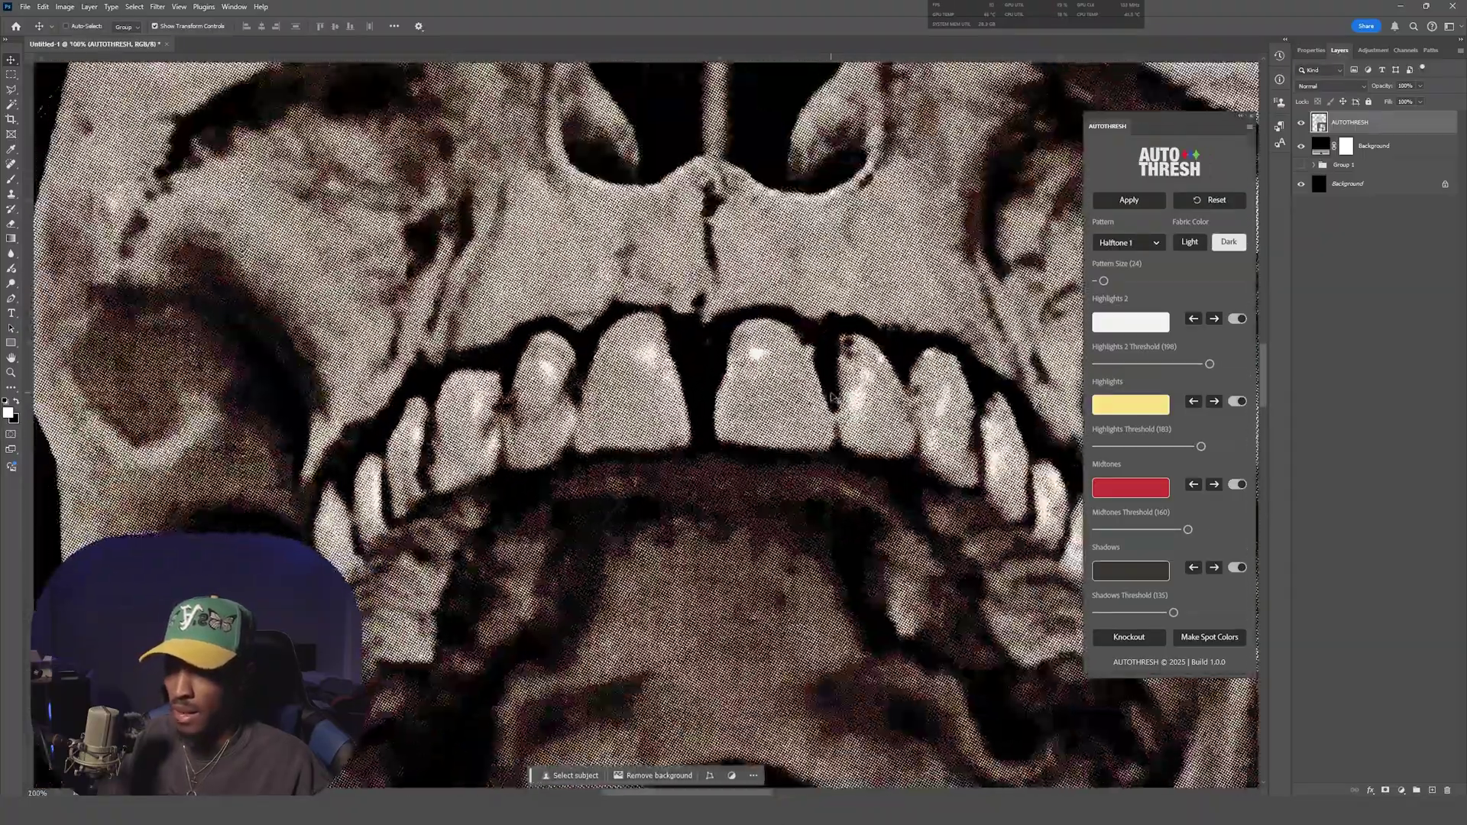
pyautogui.keyDown('ctrl'); pyautogui.click(833, 396); pyautogui.keyUp('ctrl')
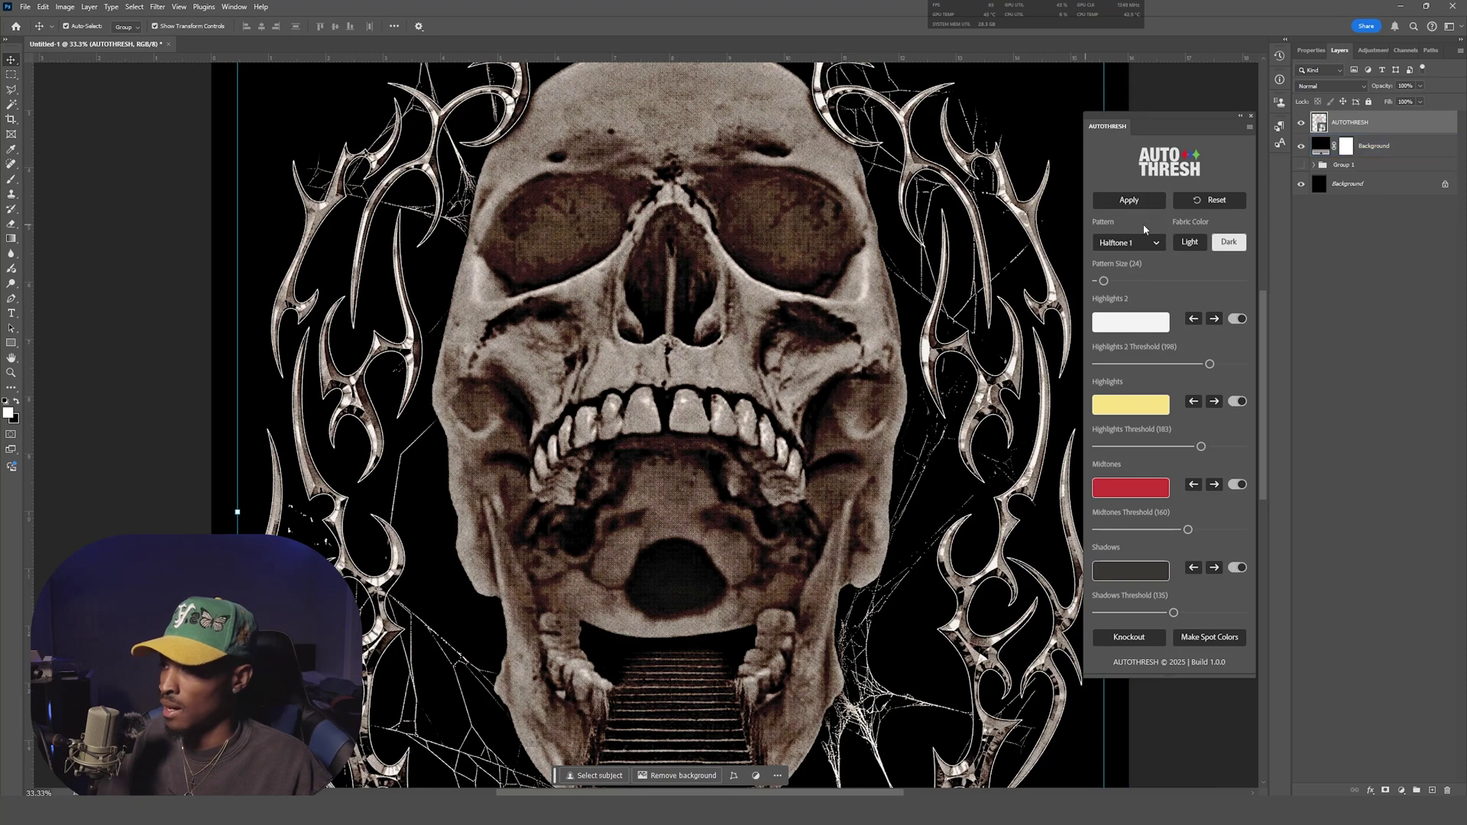
pyautogui.click(1129, 242)
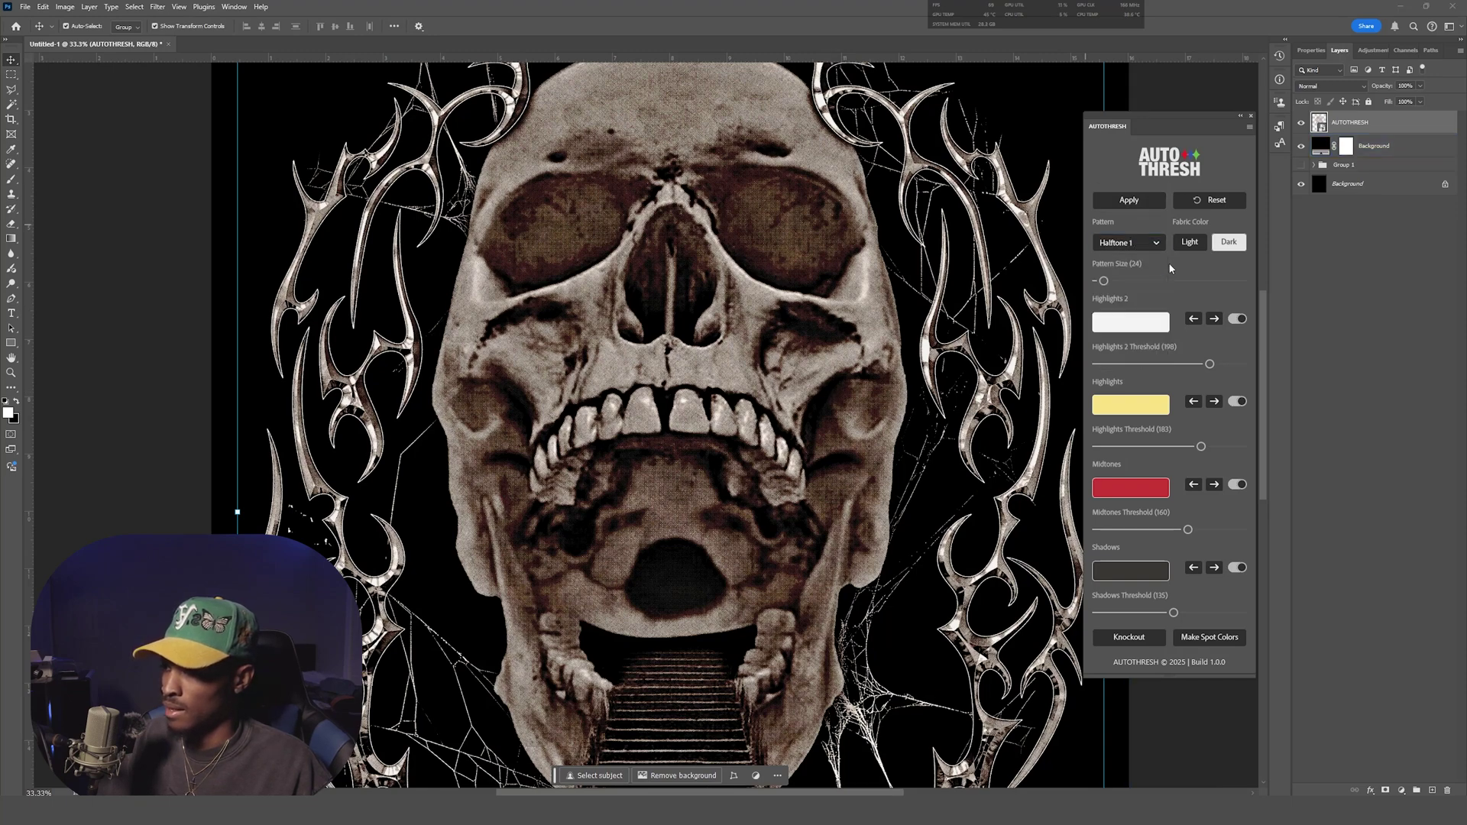
pyautogui.click(1134, 244)
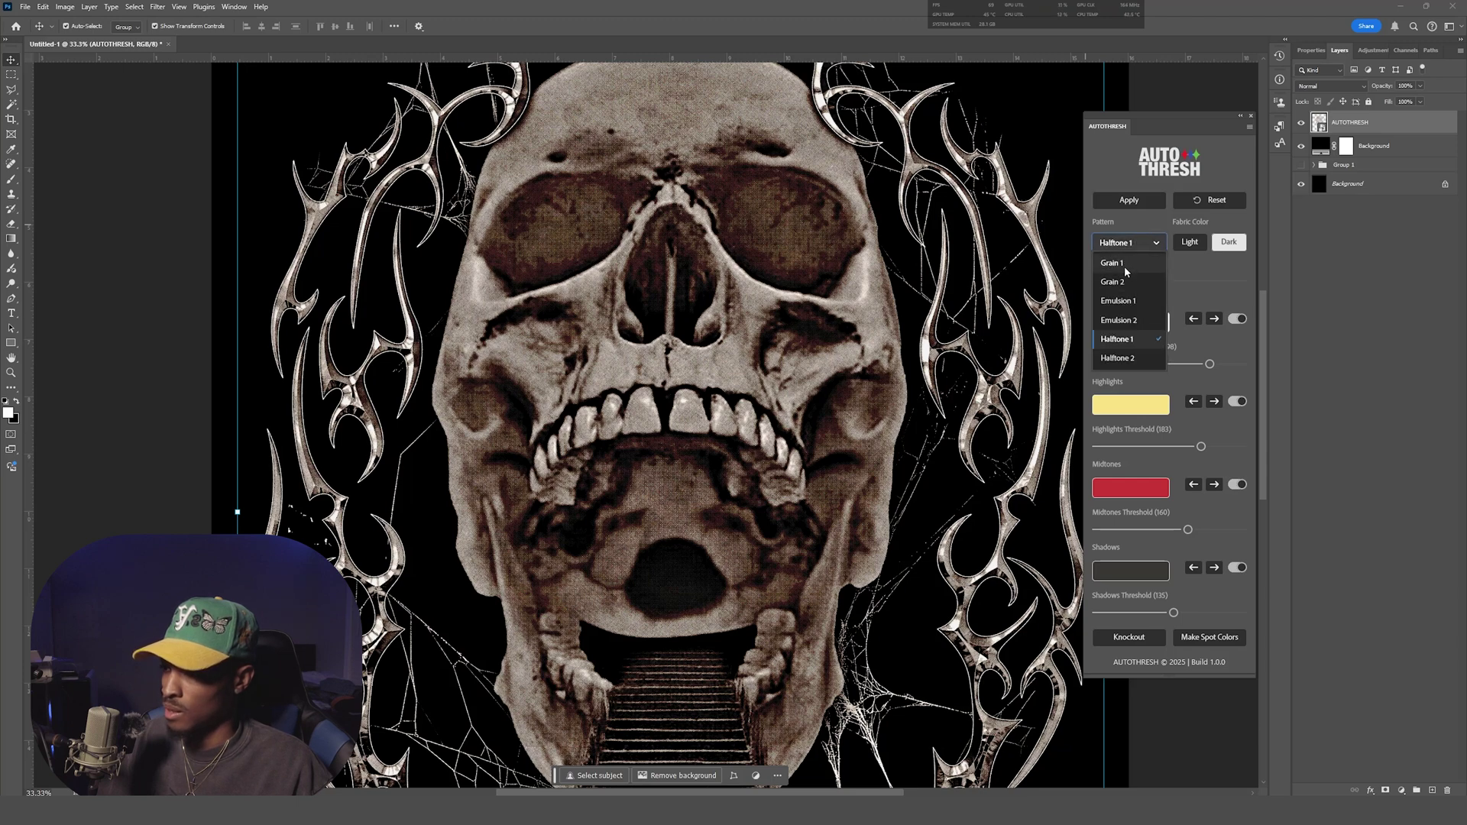
# Step: Switch the pattern back to Grain 1, tweak a tone threshold slider, and adjust the grain size
pyautogui.click(1126, 264)
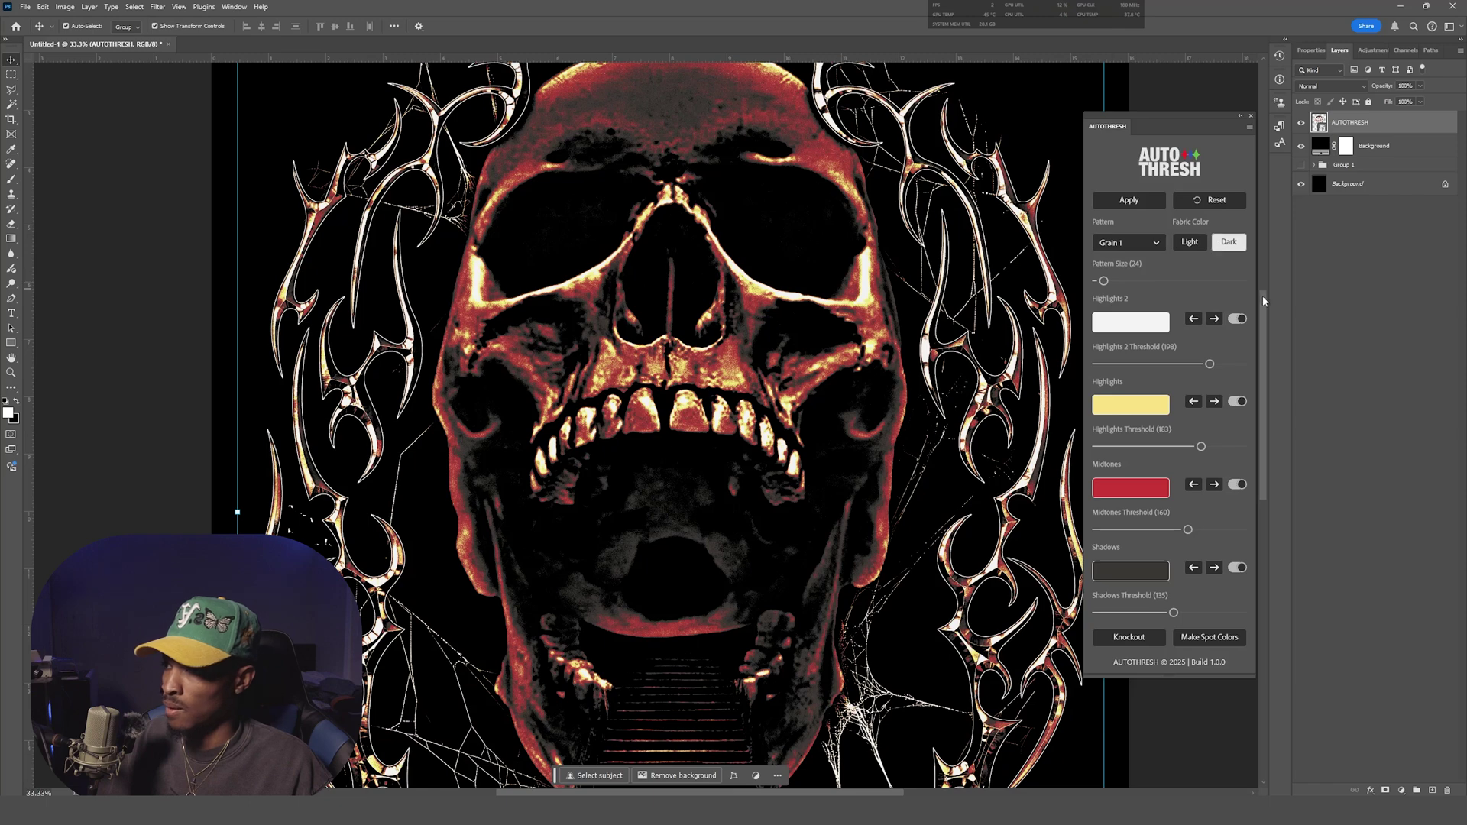
pyautogui.moveTo(1263, 301); pyautogui.dragTo(1222, 277)
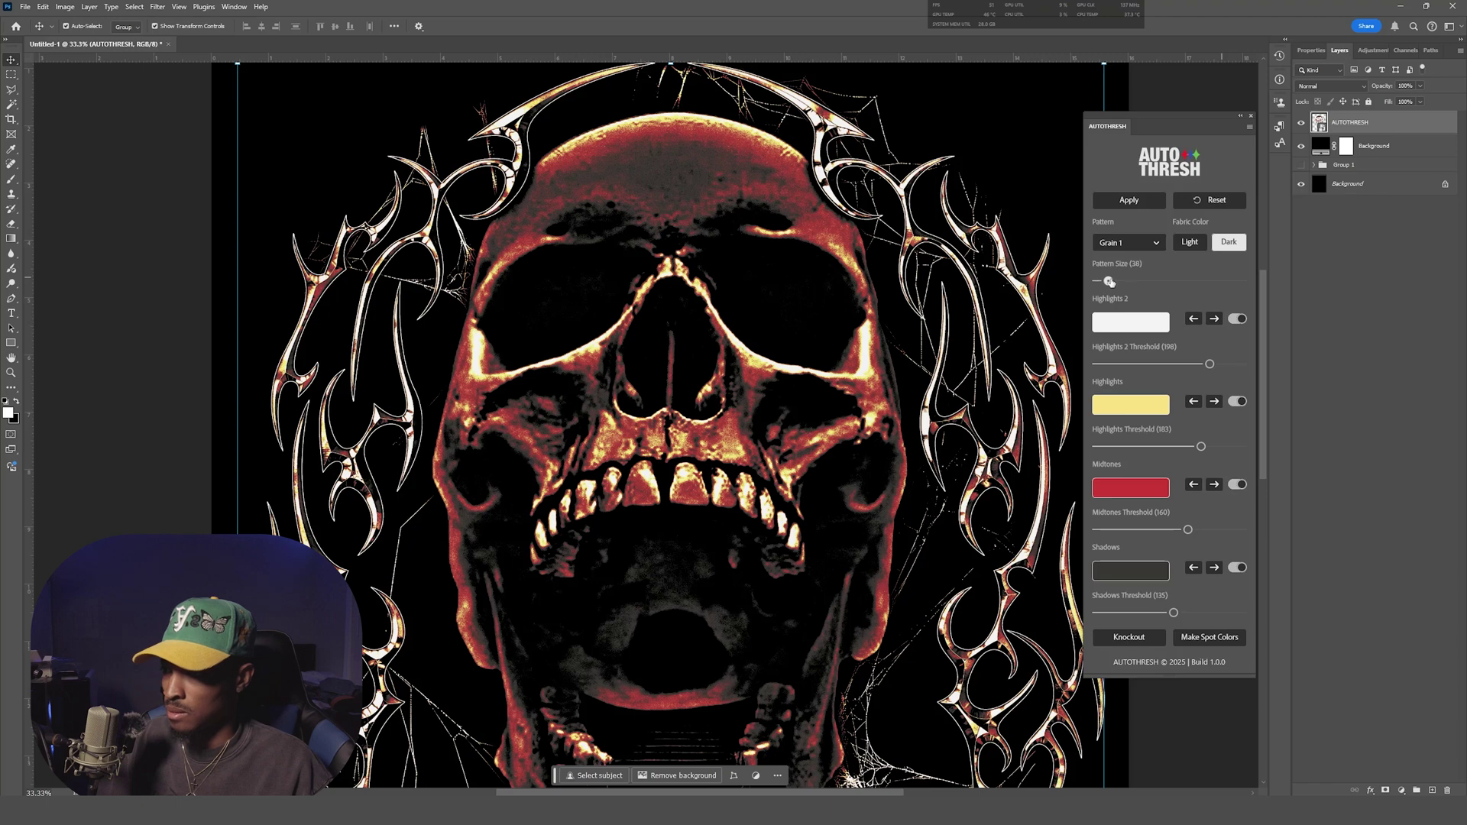
pyautogui.moveTo(1109, 282); pyautogui.dragTo(1115, 282)
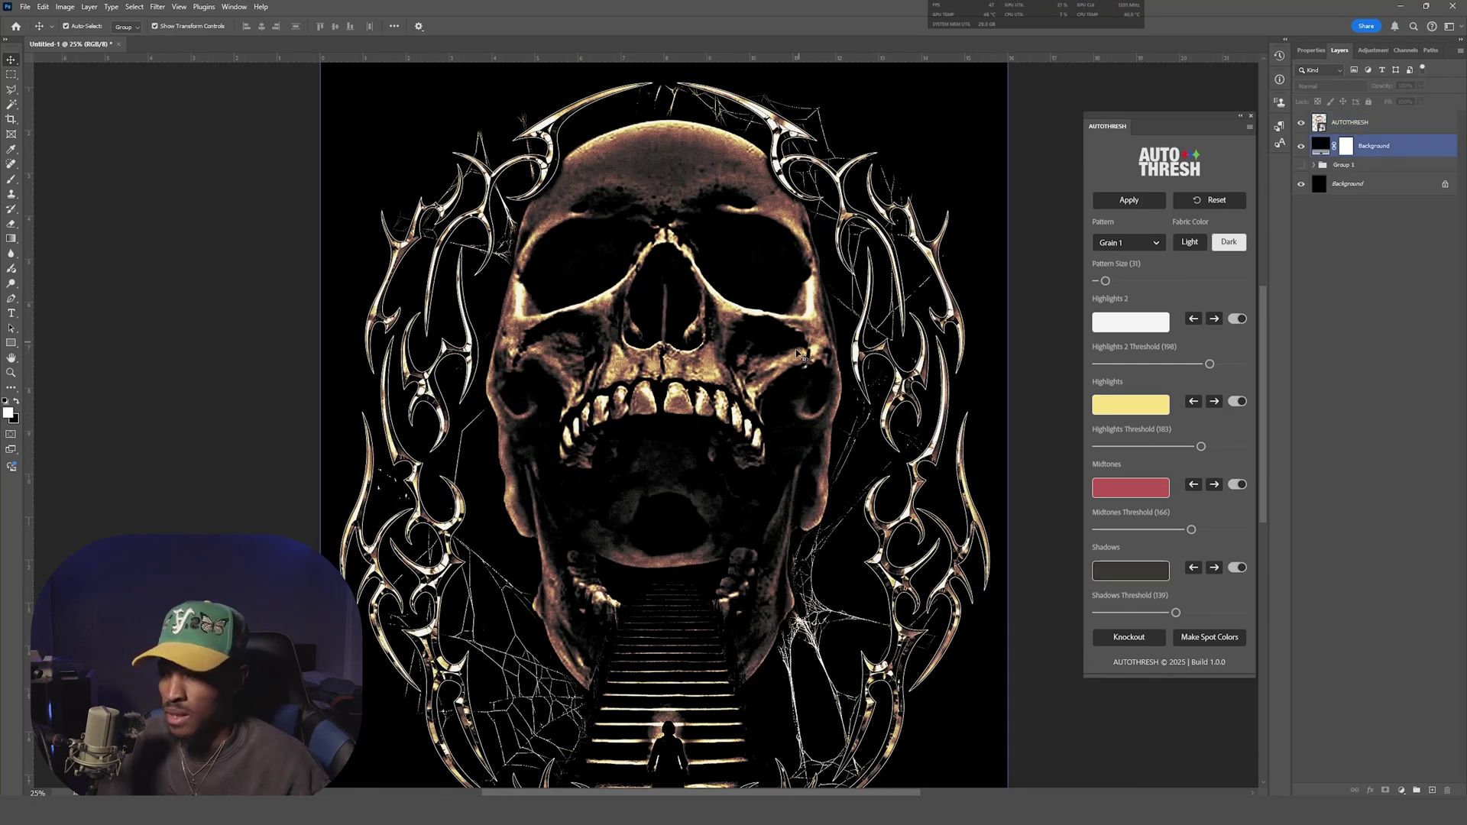
pyautogui.scroll(-5, 799, 354)
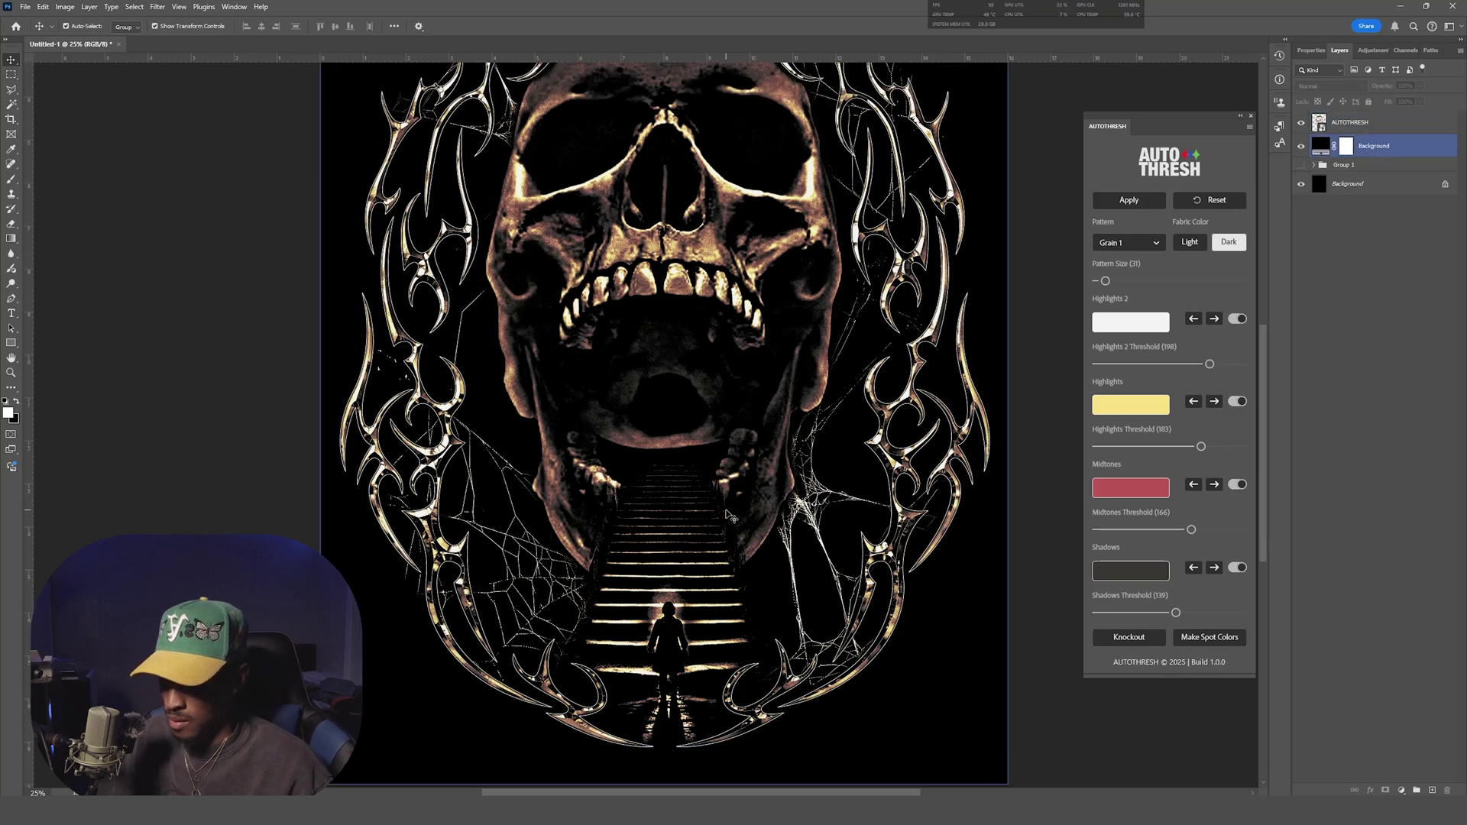
pyautogui.scroll(1, 672, 446)
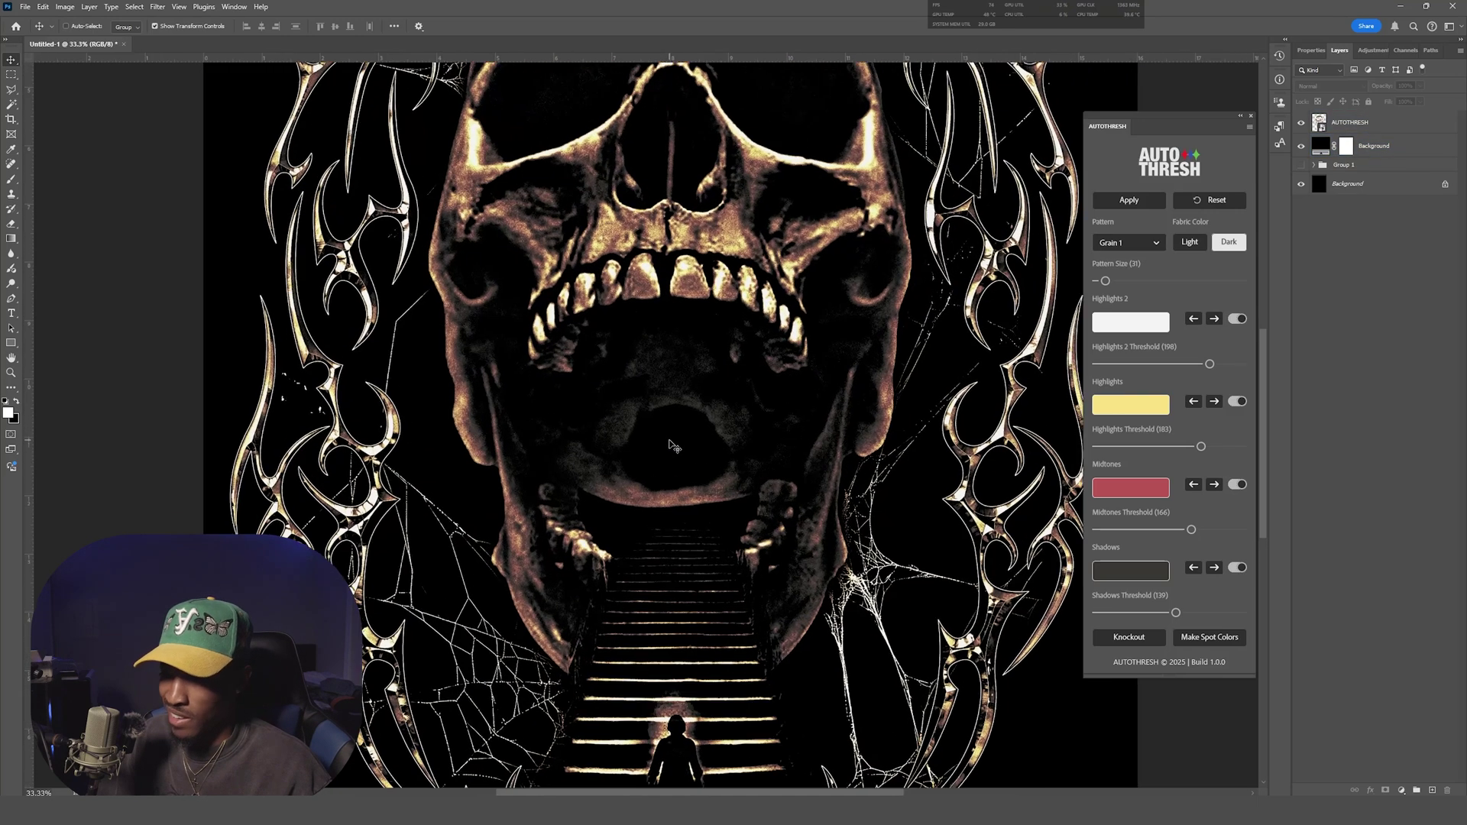
pyautogui.scroll(1, 673, 446)
pyautogui.scroll(1, 671, 445)
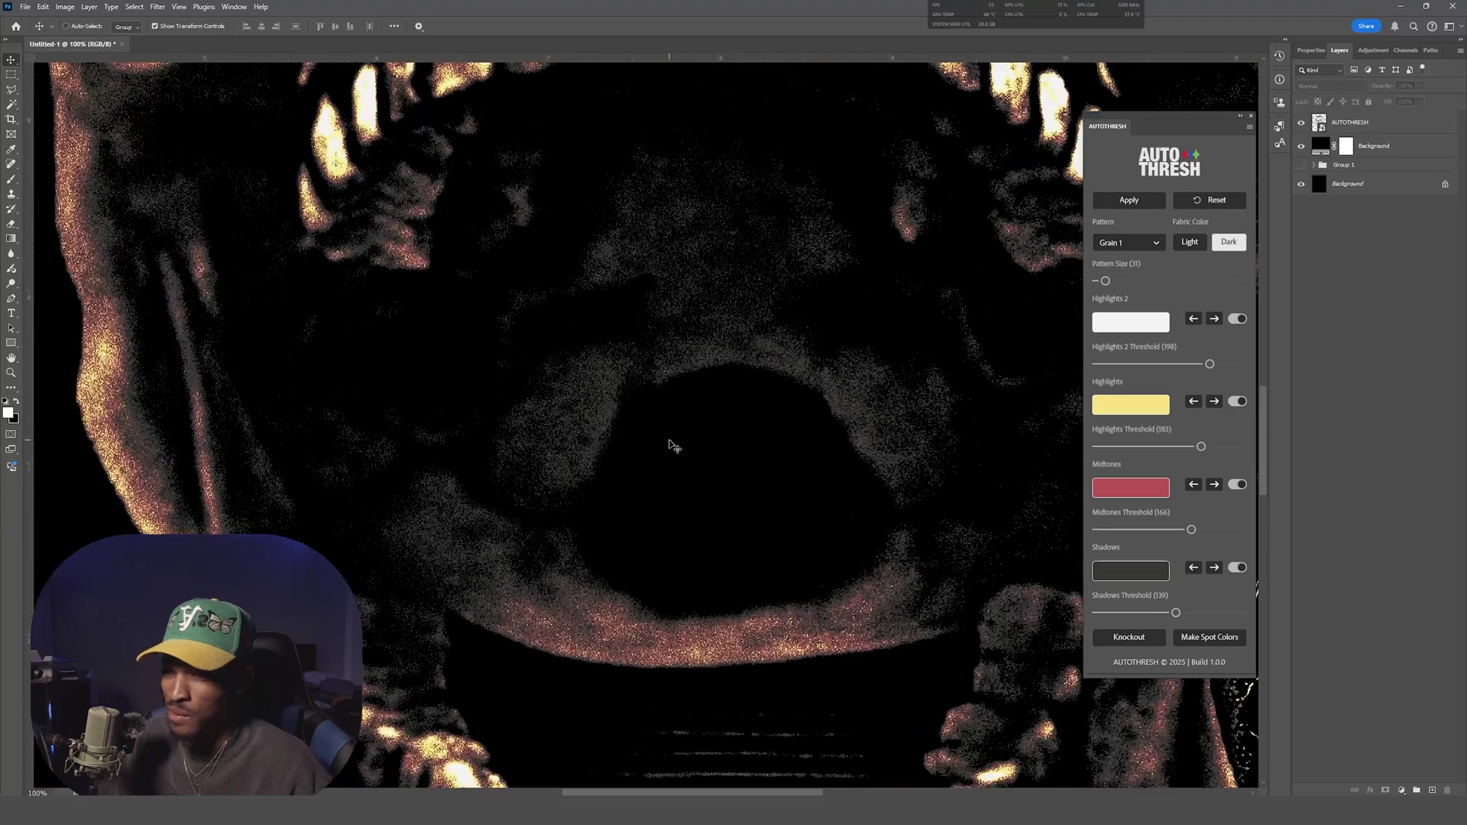
pyautogui.scroll(-1, 672, 445)
pyautogui.scroll(2, 672, 446)
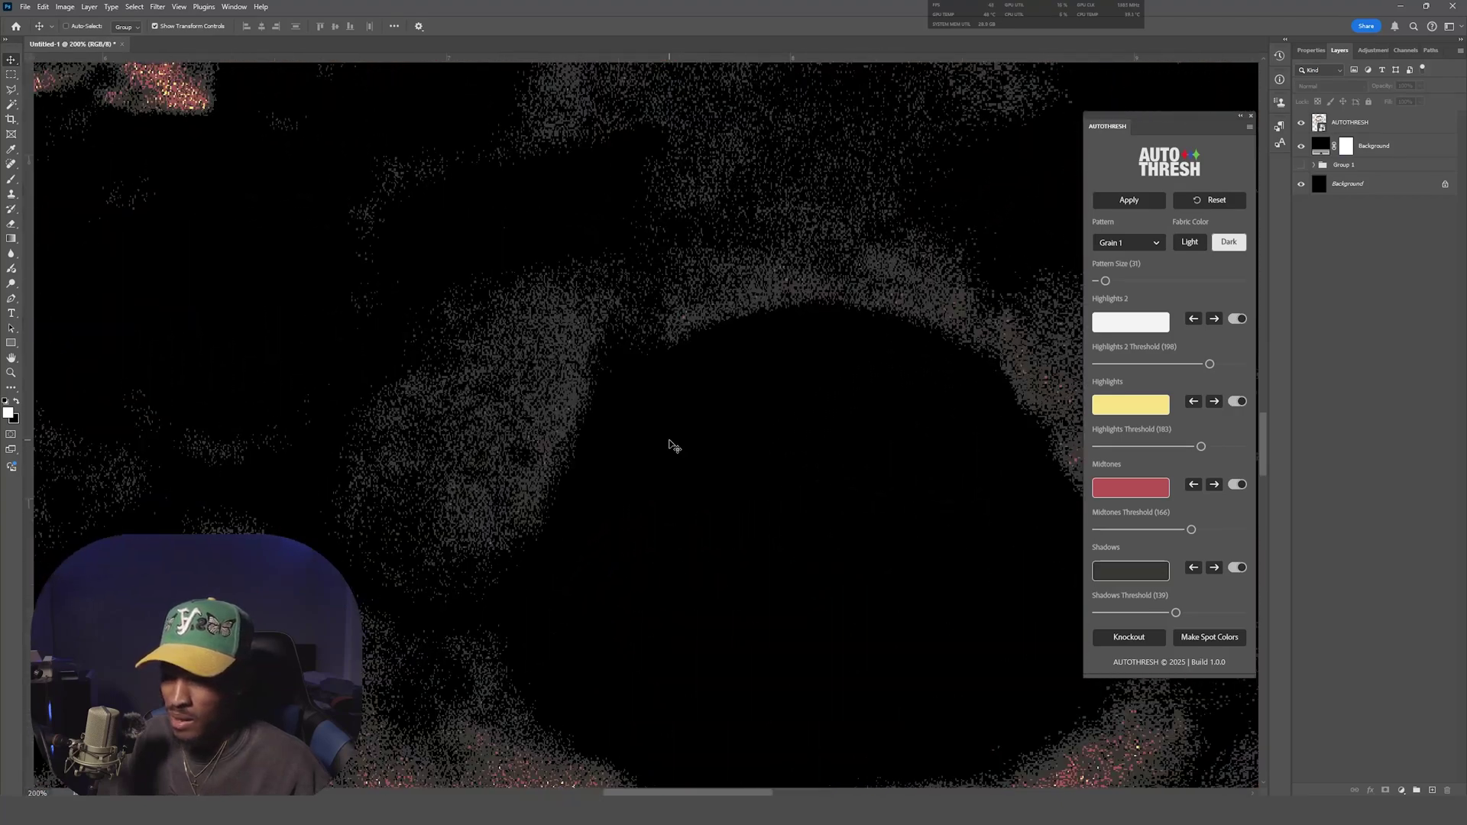
pyautogui.scroll(-2, 673, 446)
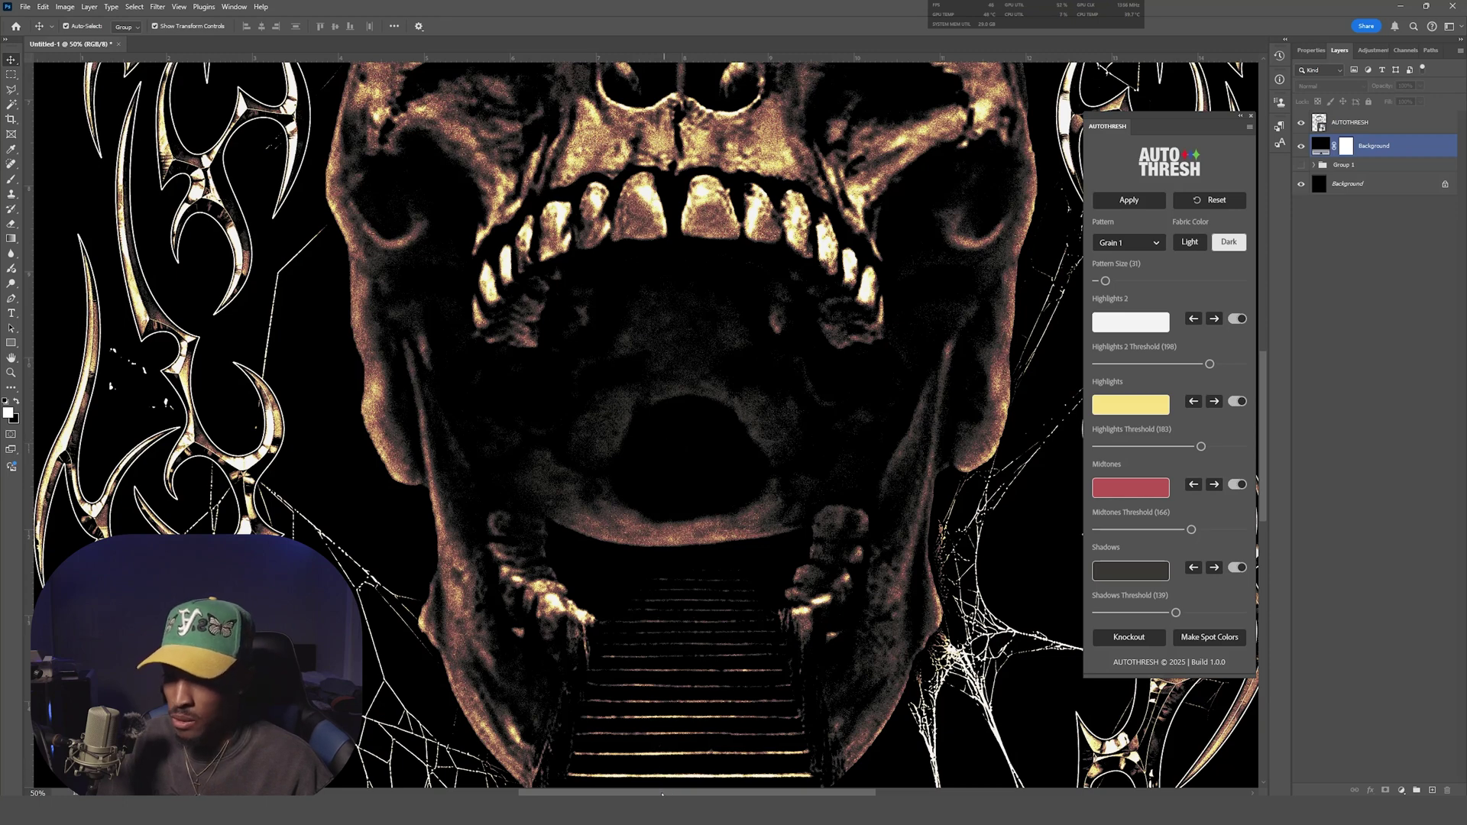
pyautogui.moveTo(661, 795); pyautogui.dragTo(589, 795)
pyautogui.scroll(3, 486, 501)
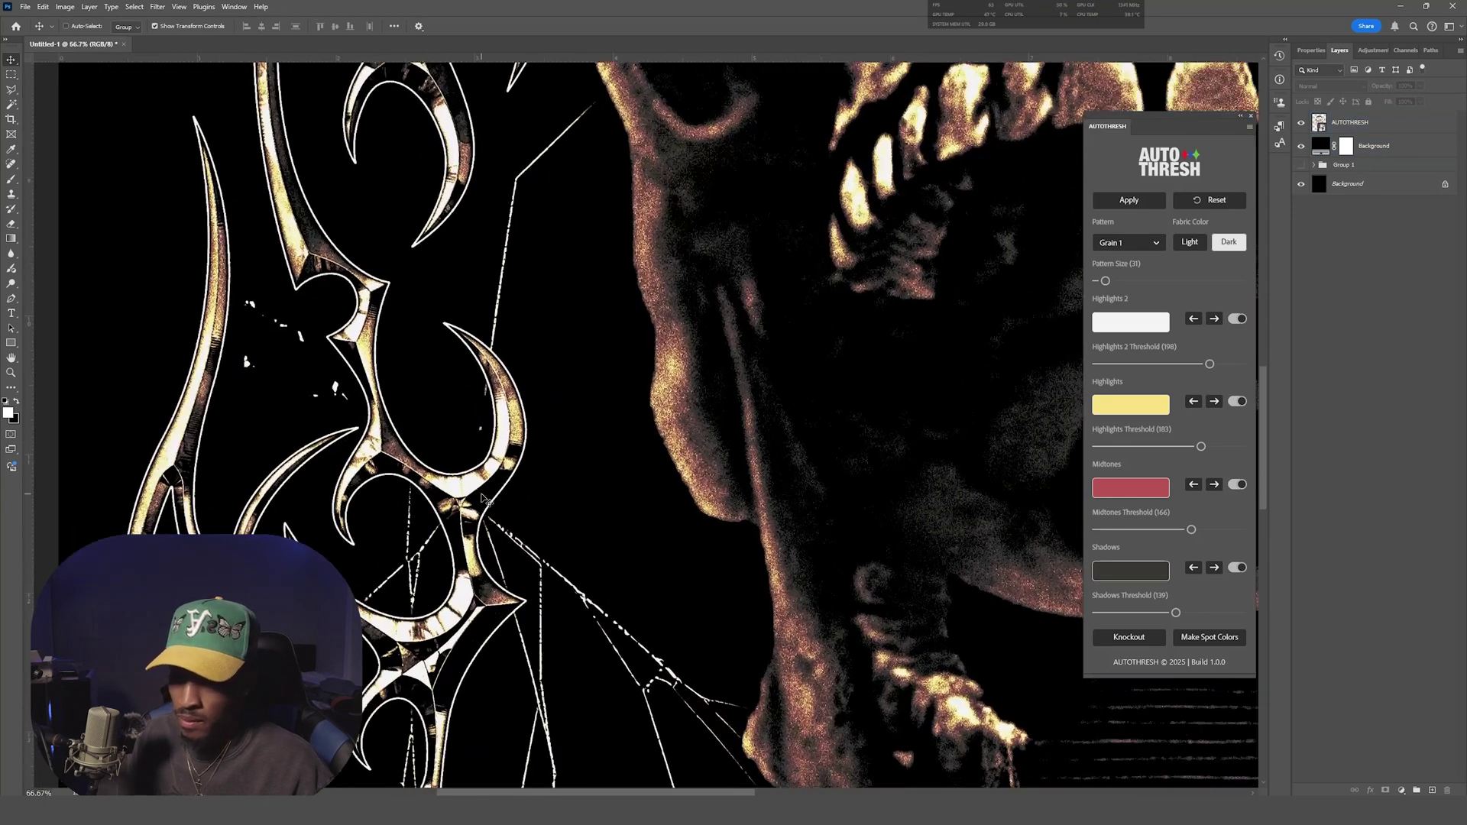
pyautogui.scroll(-1, 486, 501)
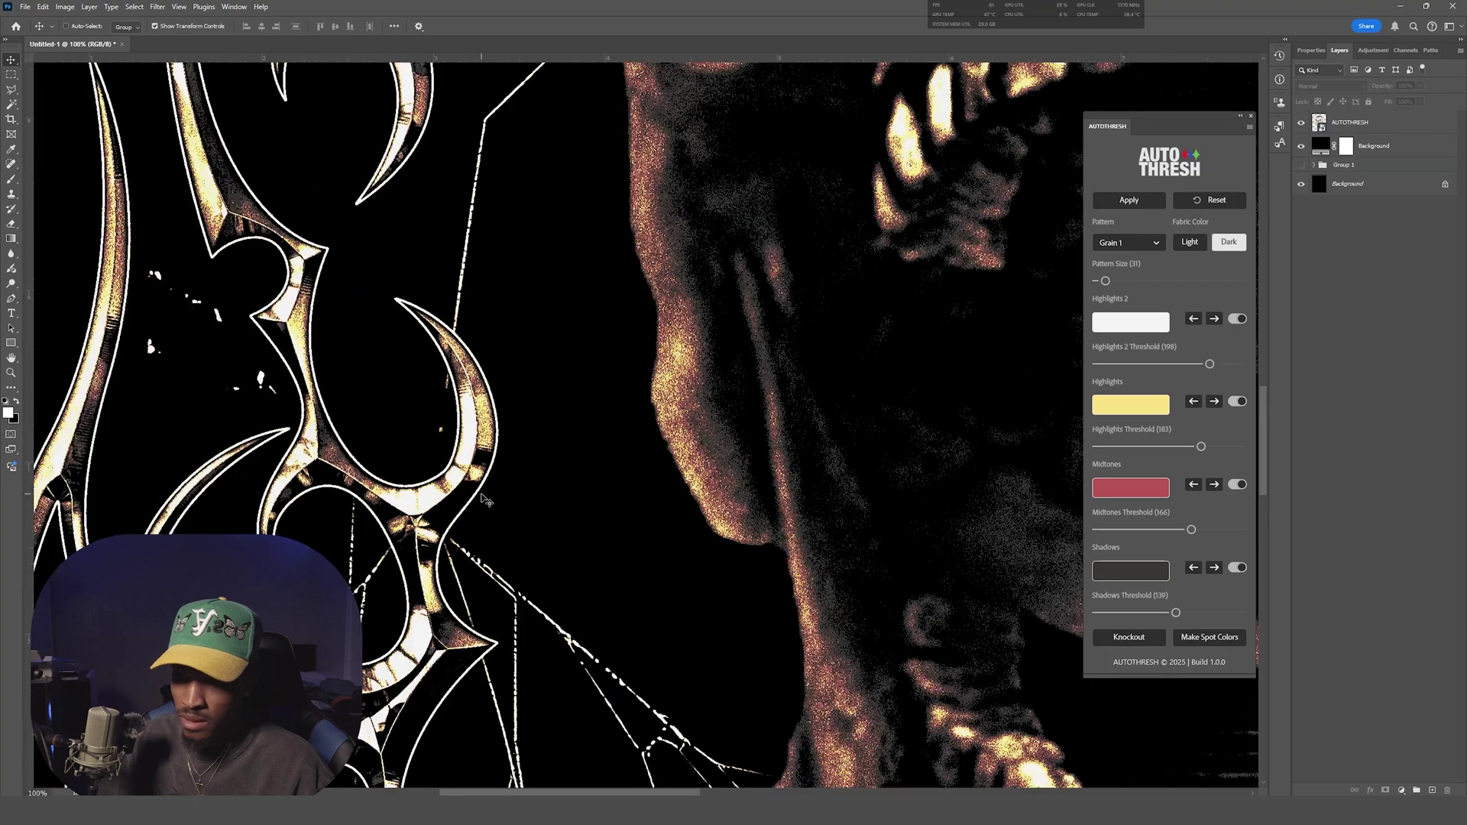
pyautogui.scroll(-4, 483, 501)
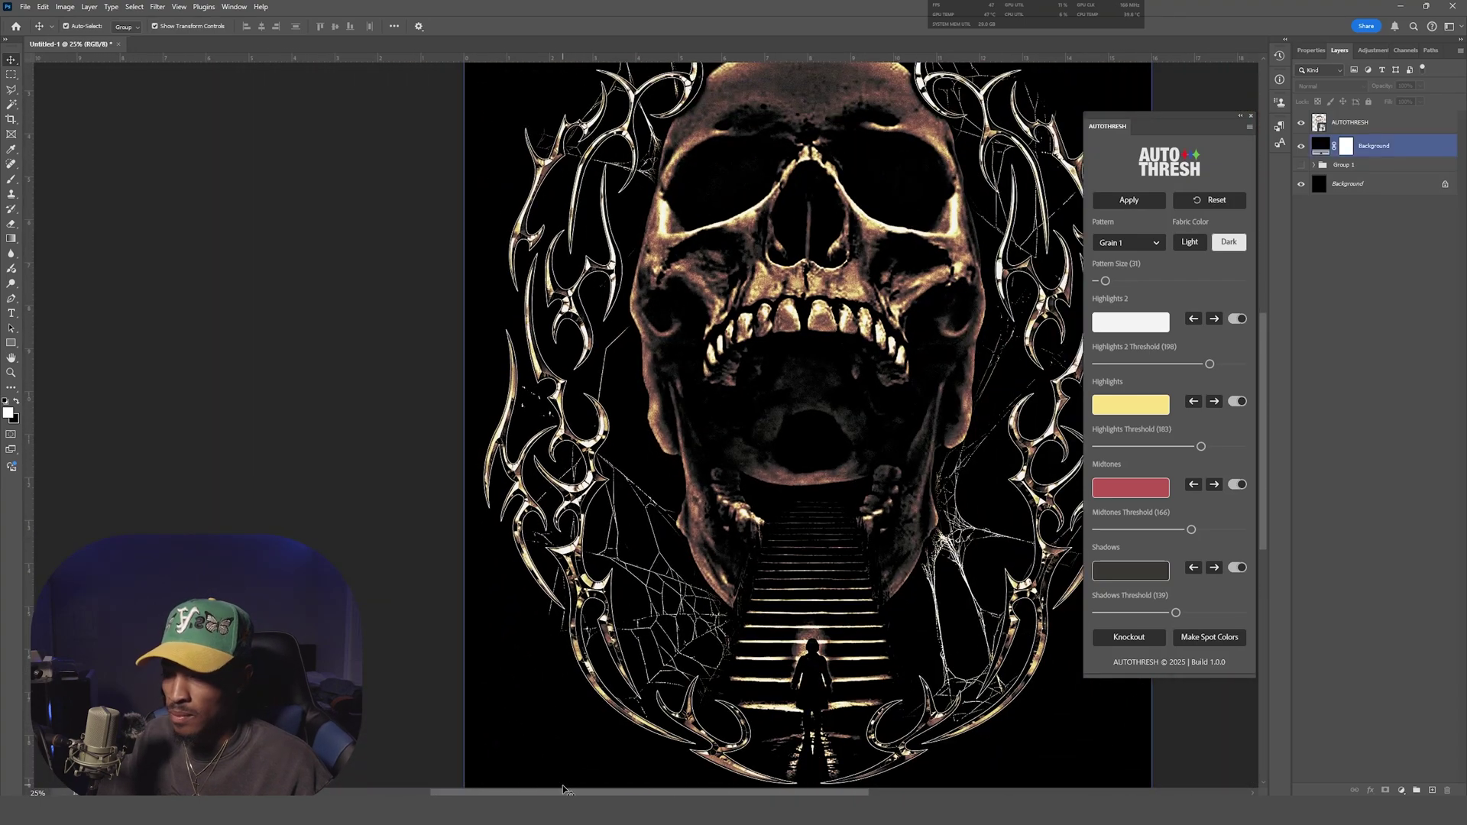
pyautogui.moveTo(567, 792); pyautogui.dragTo(601, 792)
# Step: Select the AUTOTHRESH layer and run Knockout on its colour separations
pyautogui.click(918, 507)
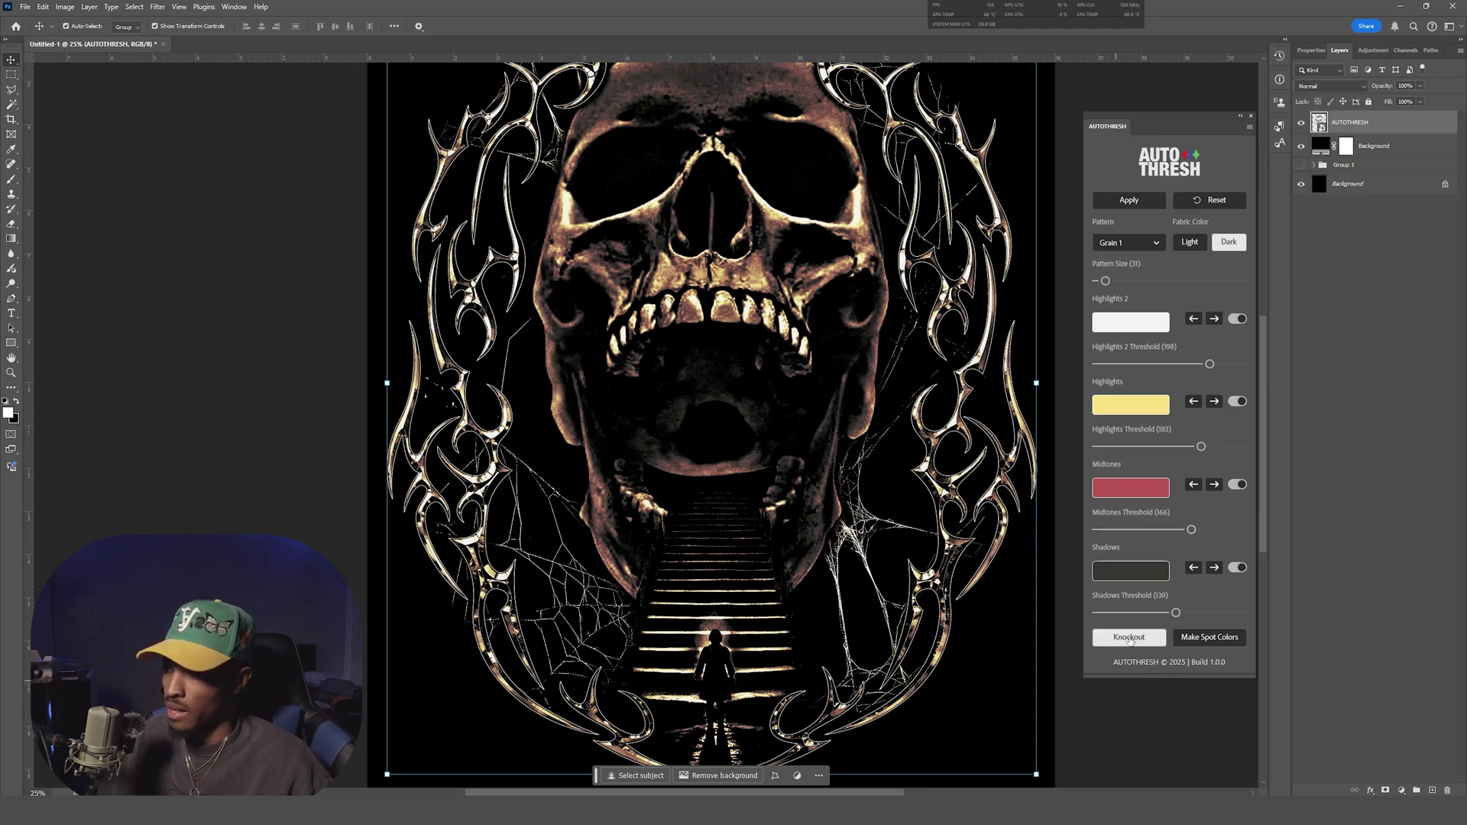
pyautogui.click(1128, 637)
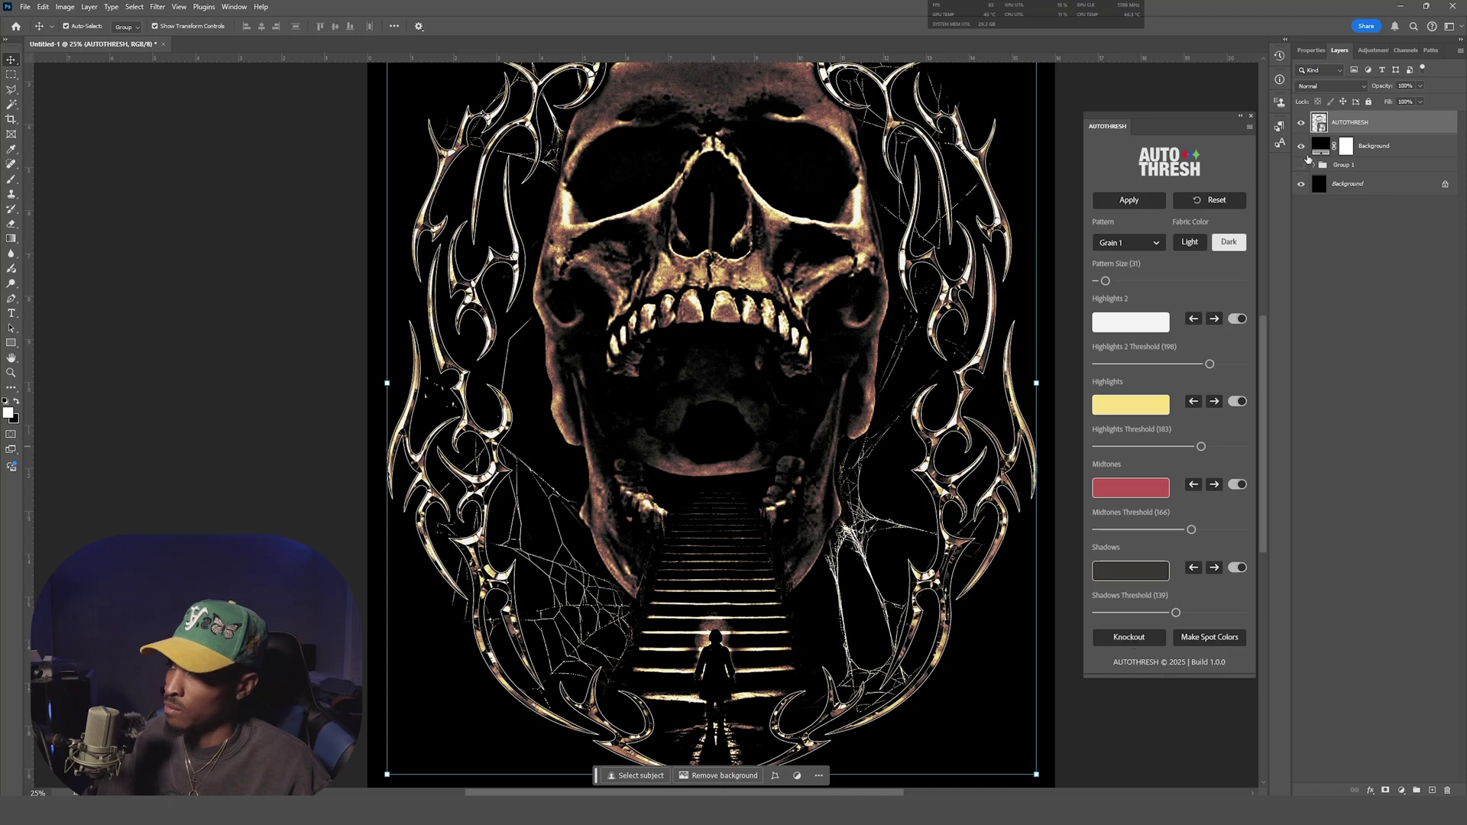
# Step: Inside the AUTOTHRESH contents, draw a black rectangle over the whole canvas above the Image Layer
pyautogui.doubleClick(1320, 123)
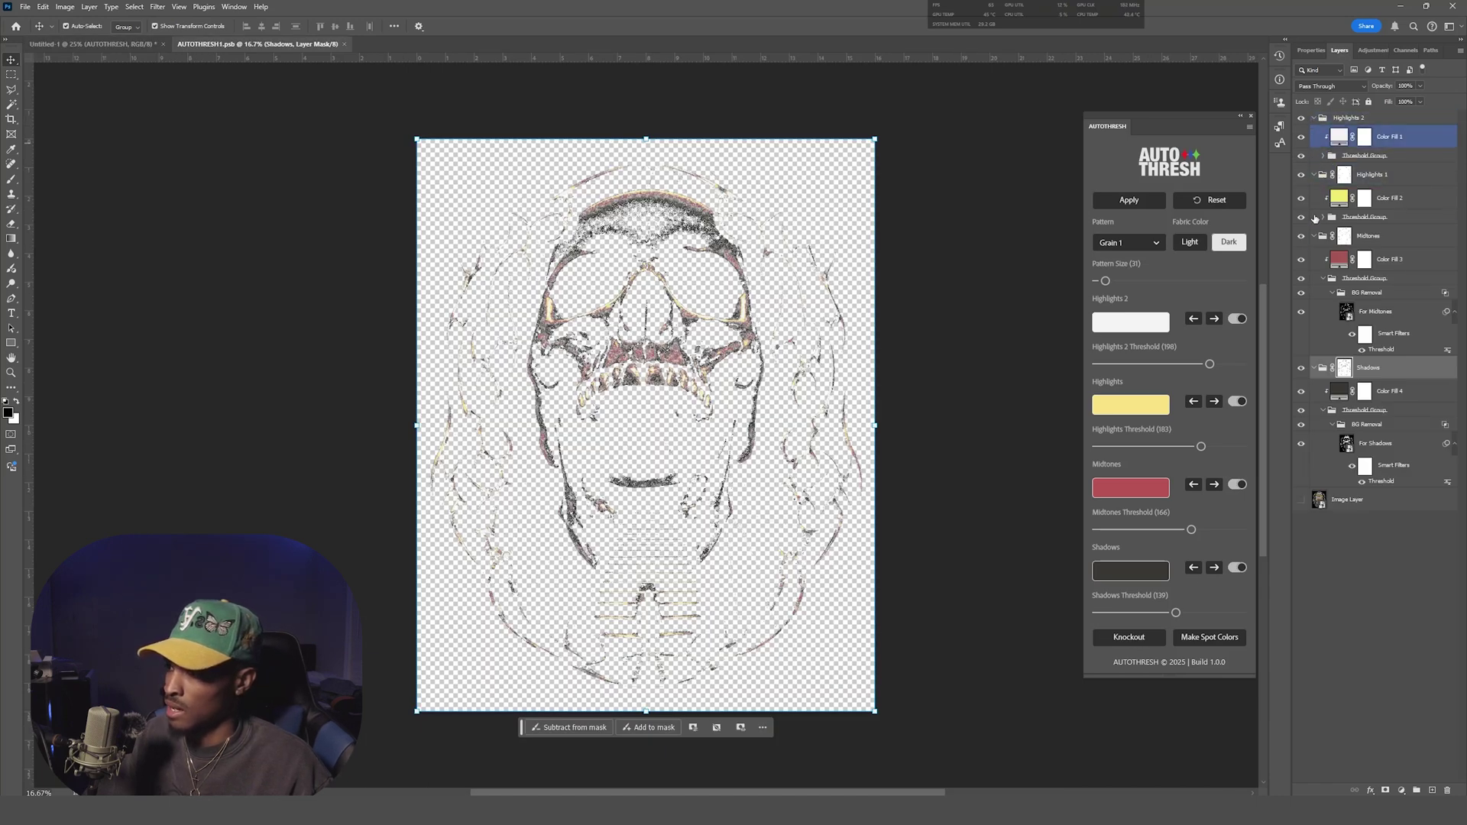
pyautogui.click(1376, 504)
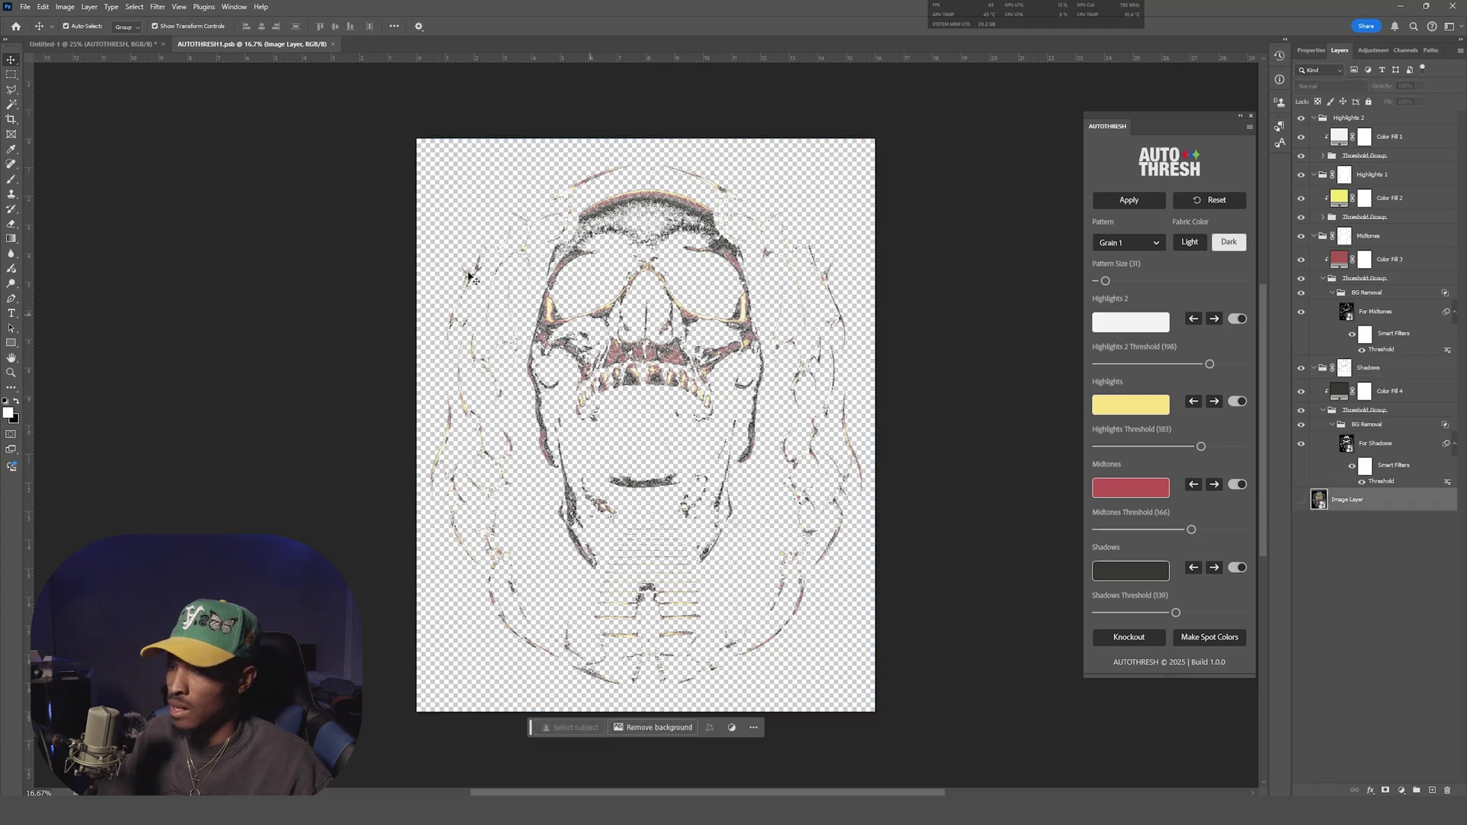
pyautogui.click(11, 345)
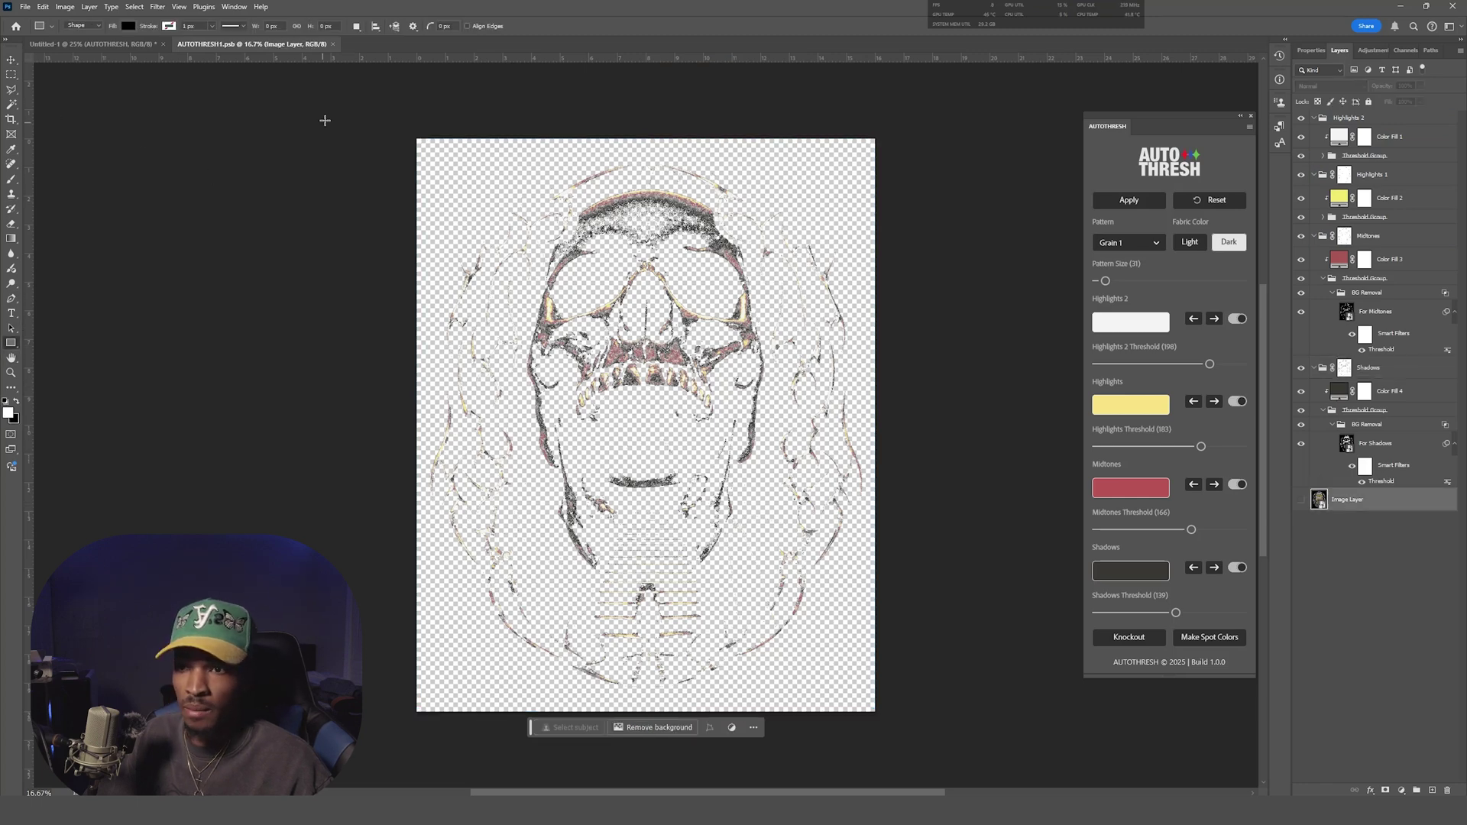
pyautogui.moveTo(349, 98); pyautogui.dragTo(960, 785)
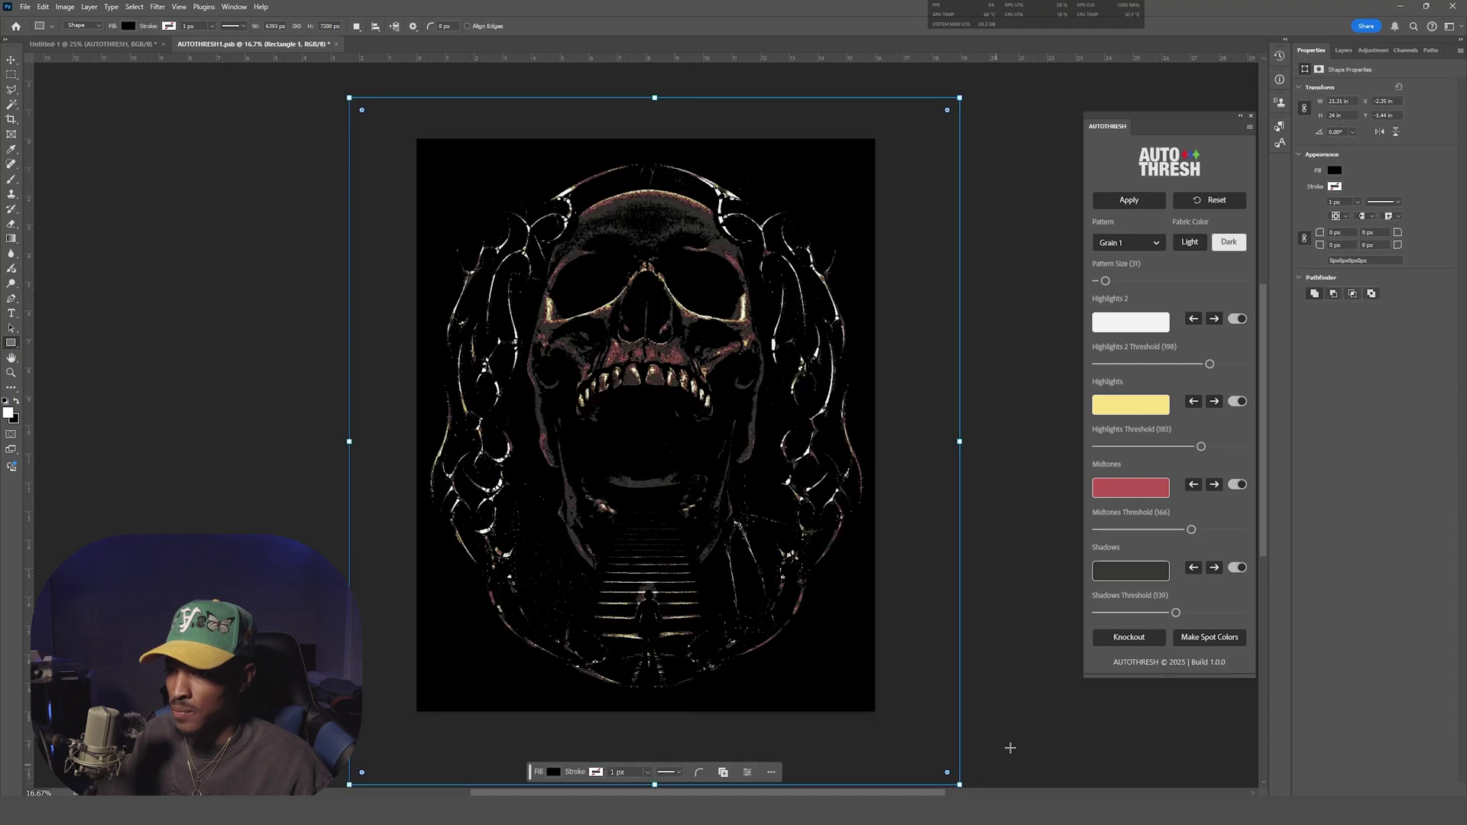
# Step: Zoom in and toggle the Highlights 2 and Midtones layers to check the knockout
pyautogui.hotkey('ctrl', '+')
pyautogui.hotkey('ctrl', '+')
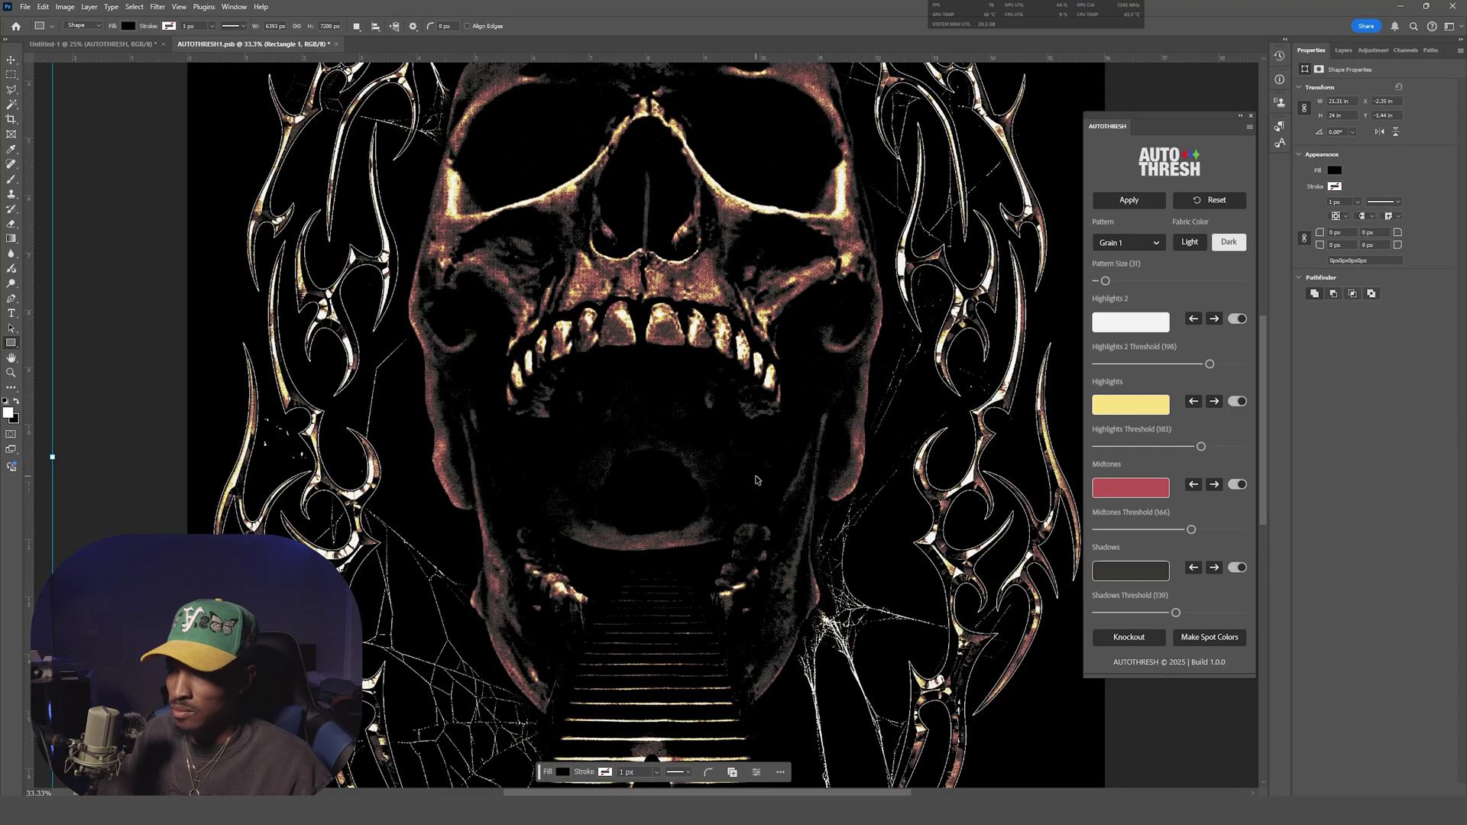
pyautogui.click(1343, 50)
pyautogui.click(1303, 119)
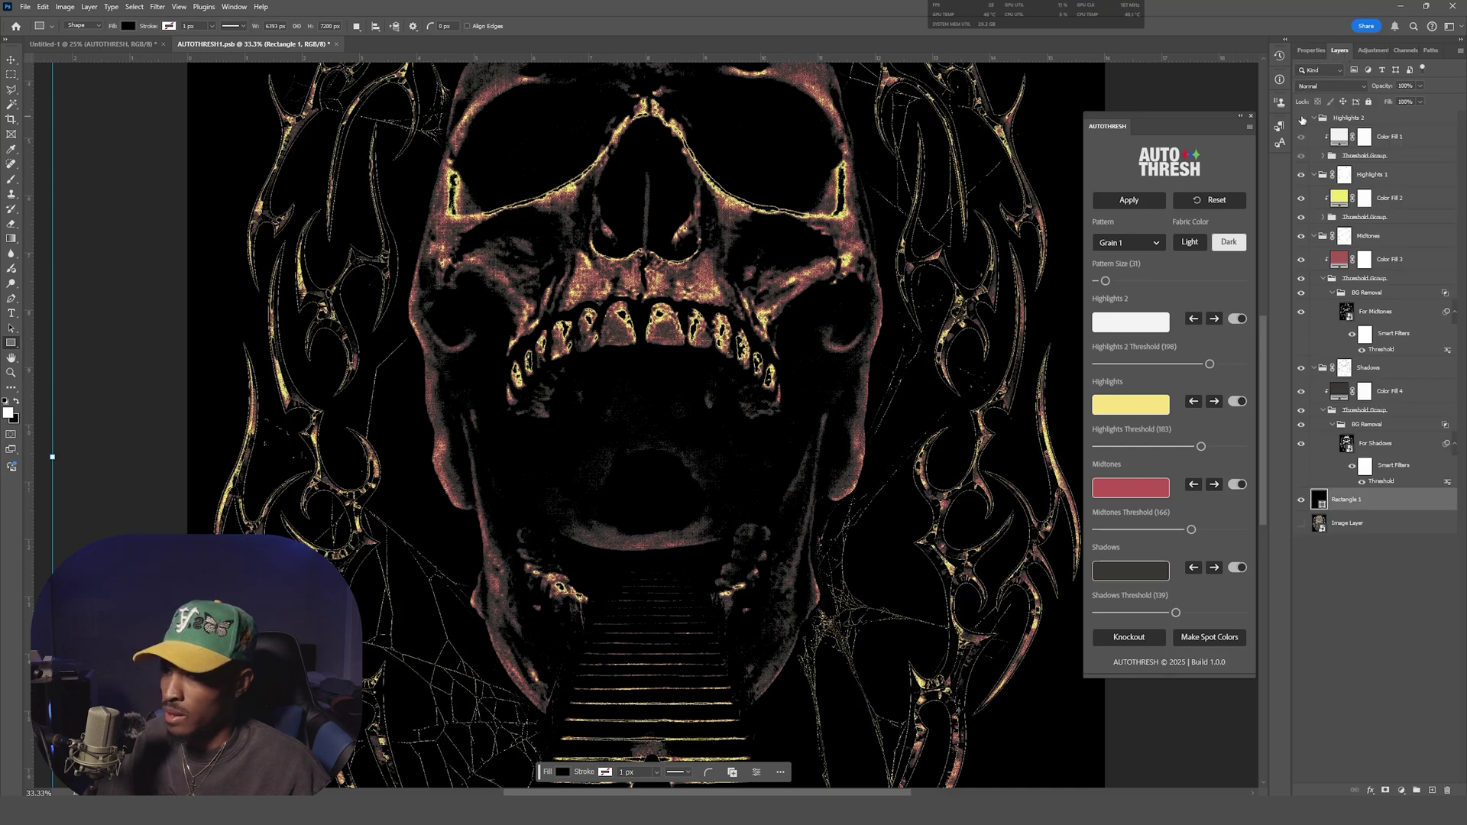
pyautogui.click(1302, 120)
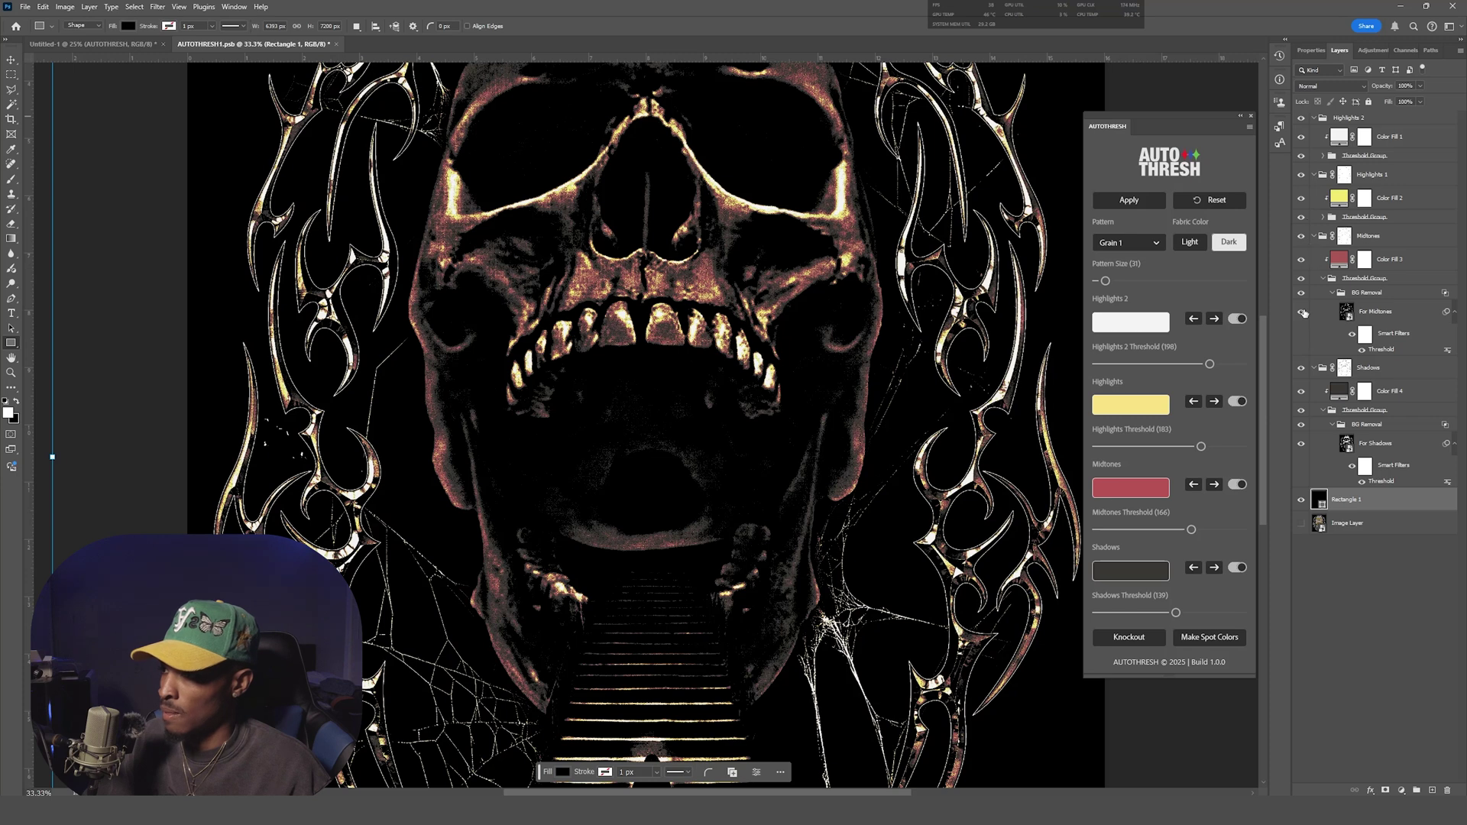
pyautogui.click(1301, 236)
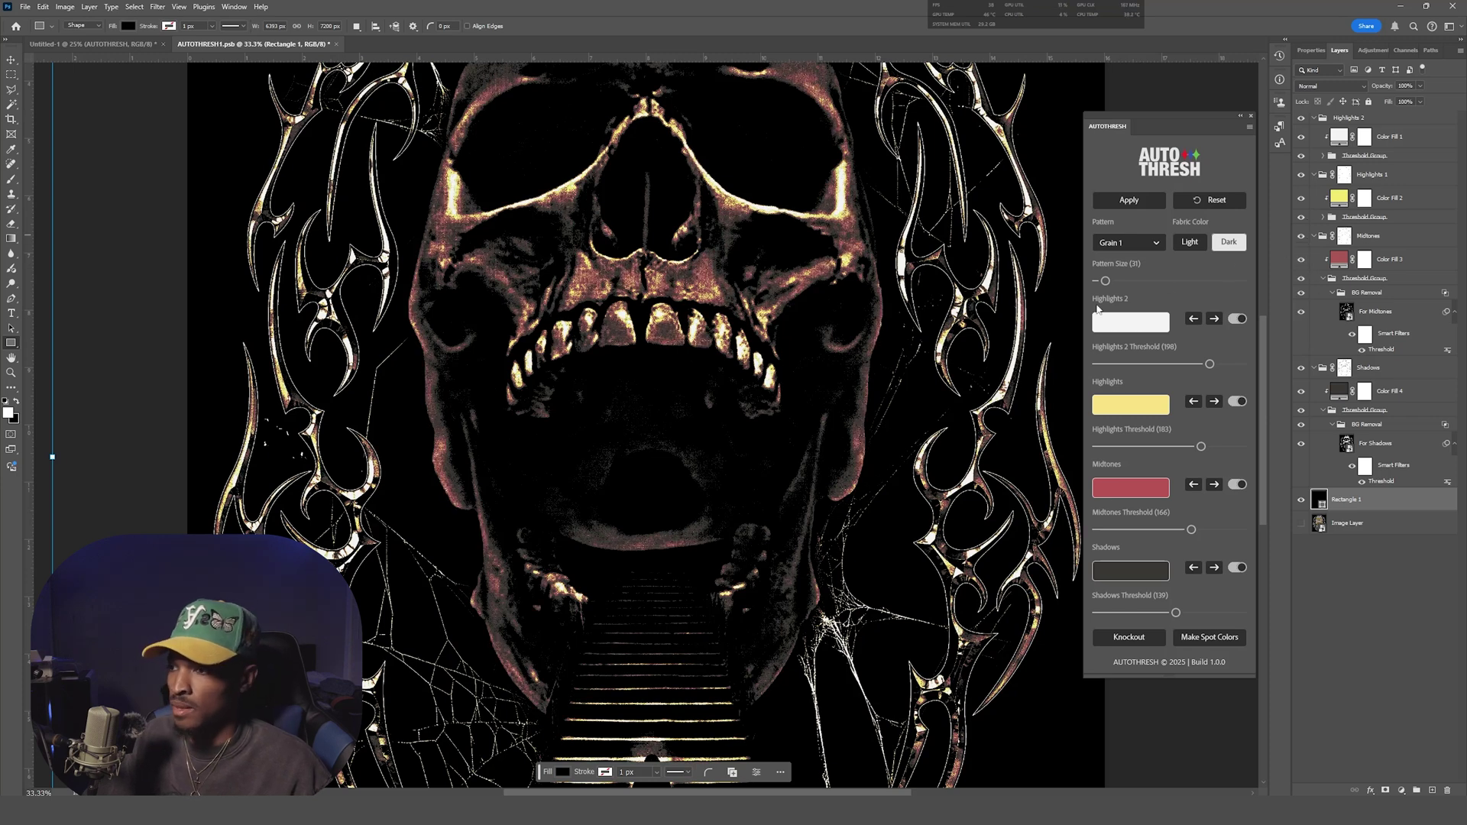
# Step: Return to Untitled-1, make spot colours, then open the AUTOTHRESH contents and hide the Underbase
pyautogui.hotkey('ctrl', 'w')
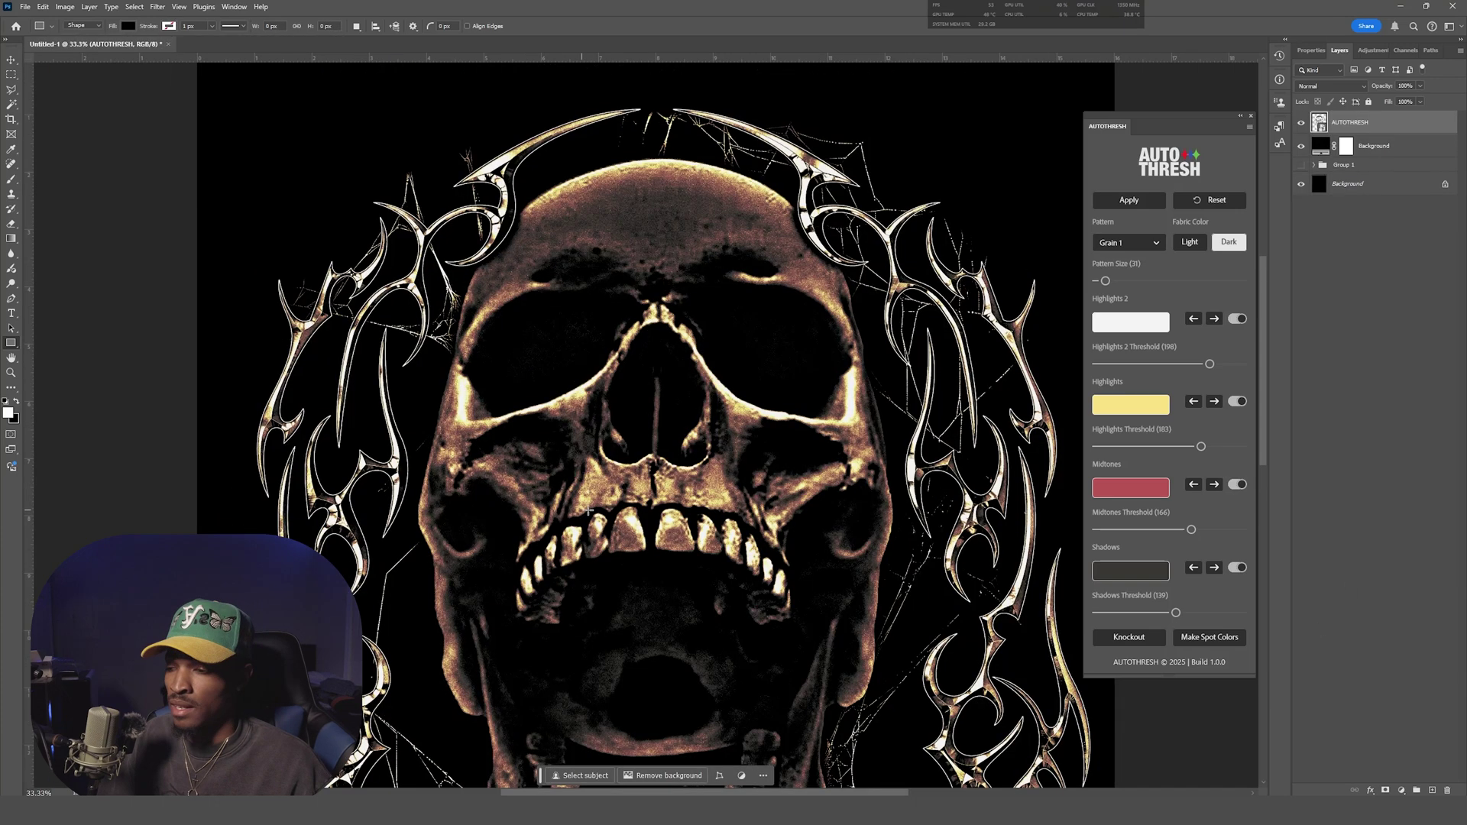
pyautogui.click(1227, 639)
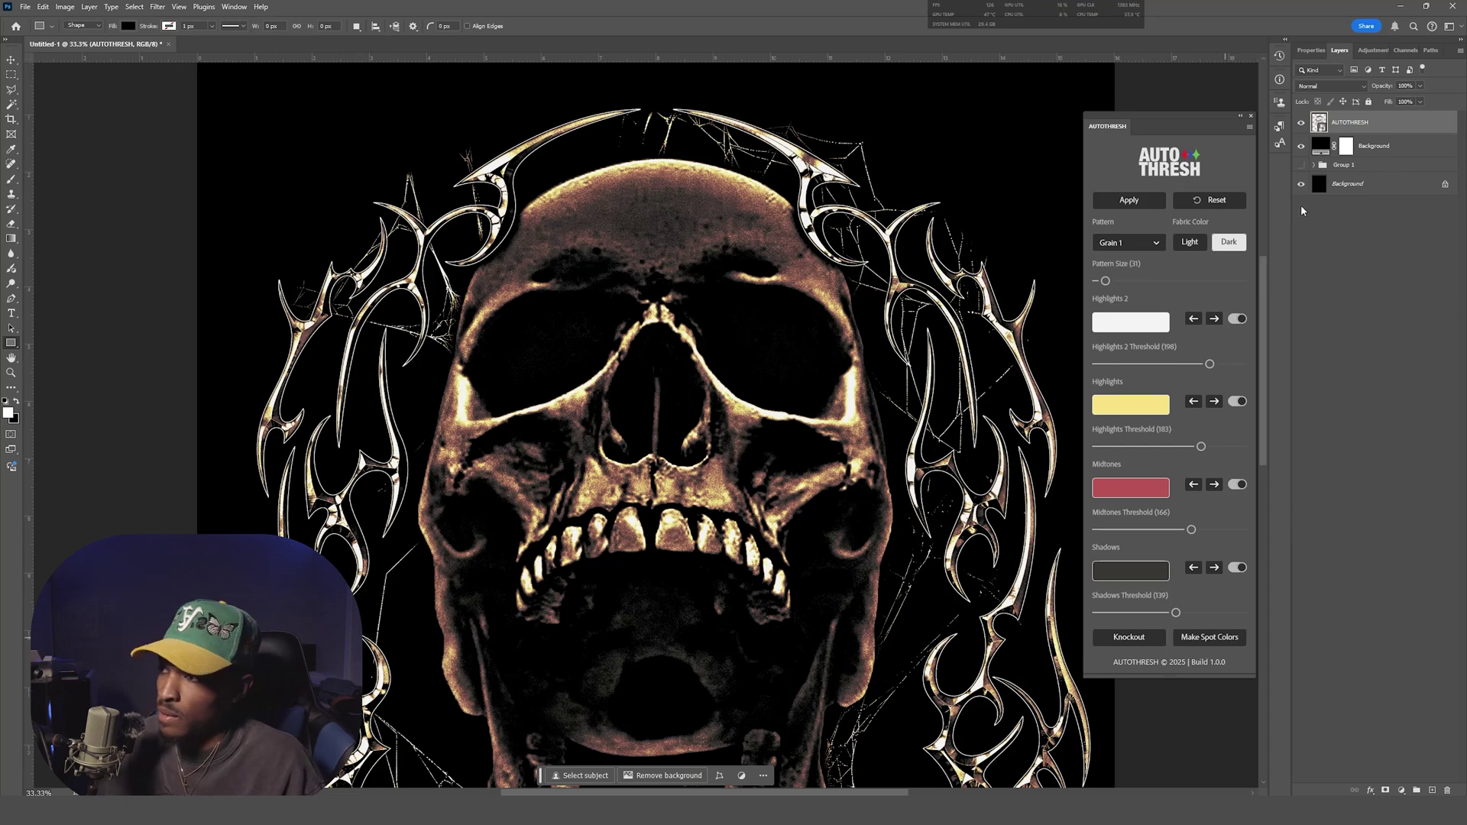
pyautogui.doubleClick(1320, 122)
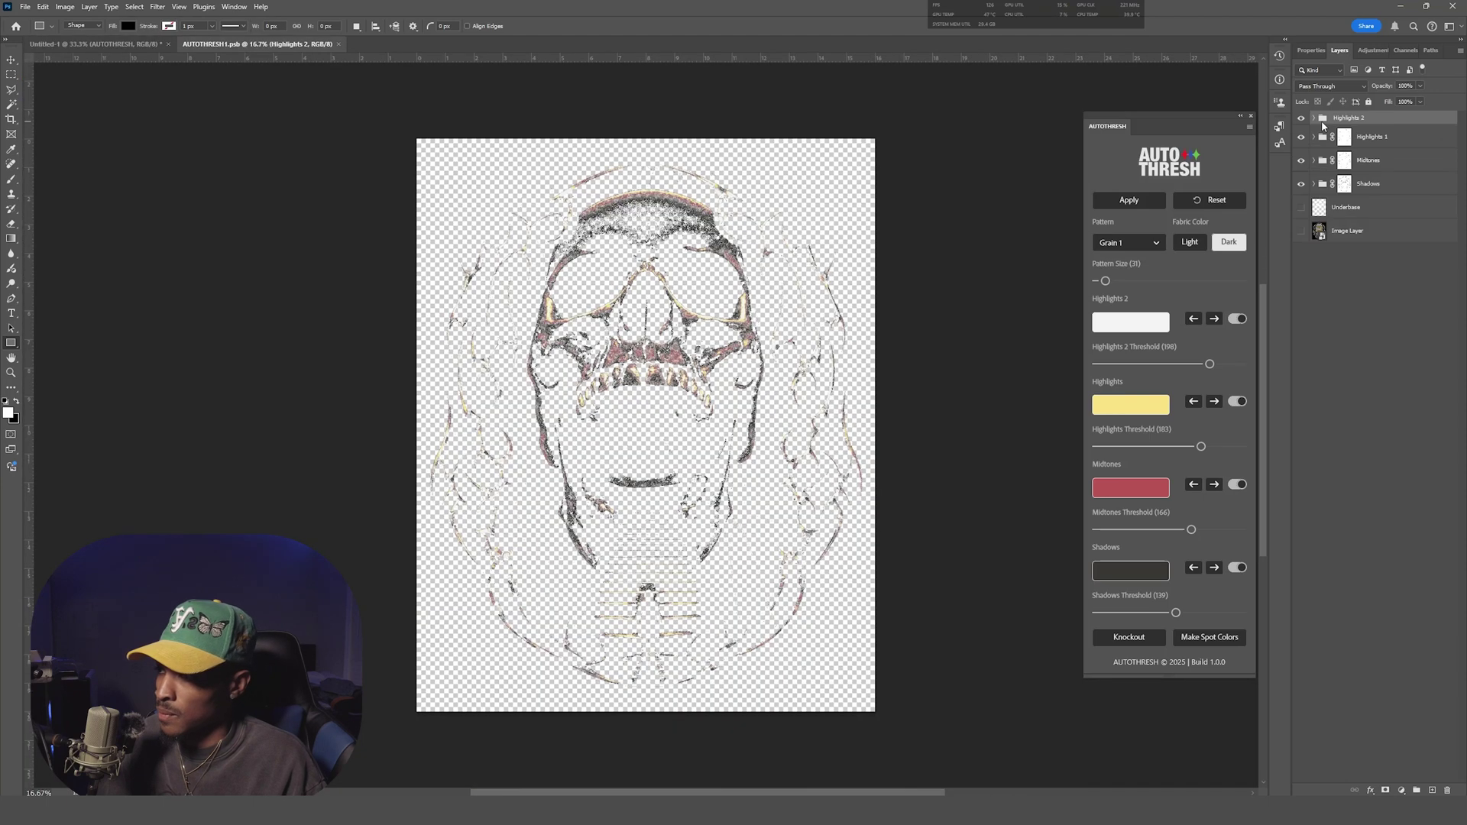
pyautogui.click(1302, 208)
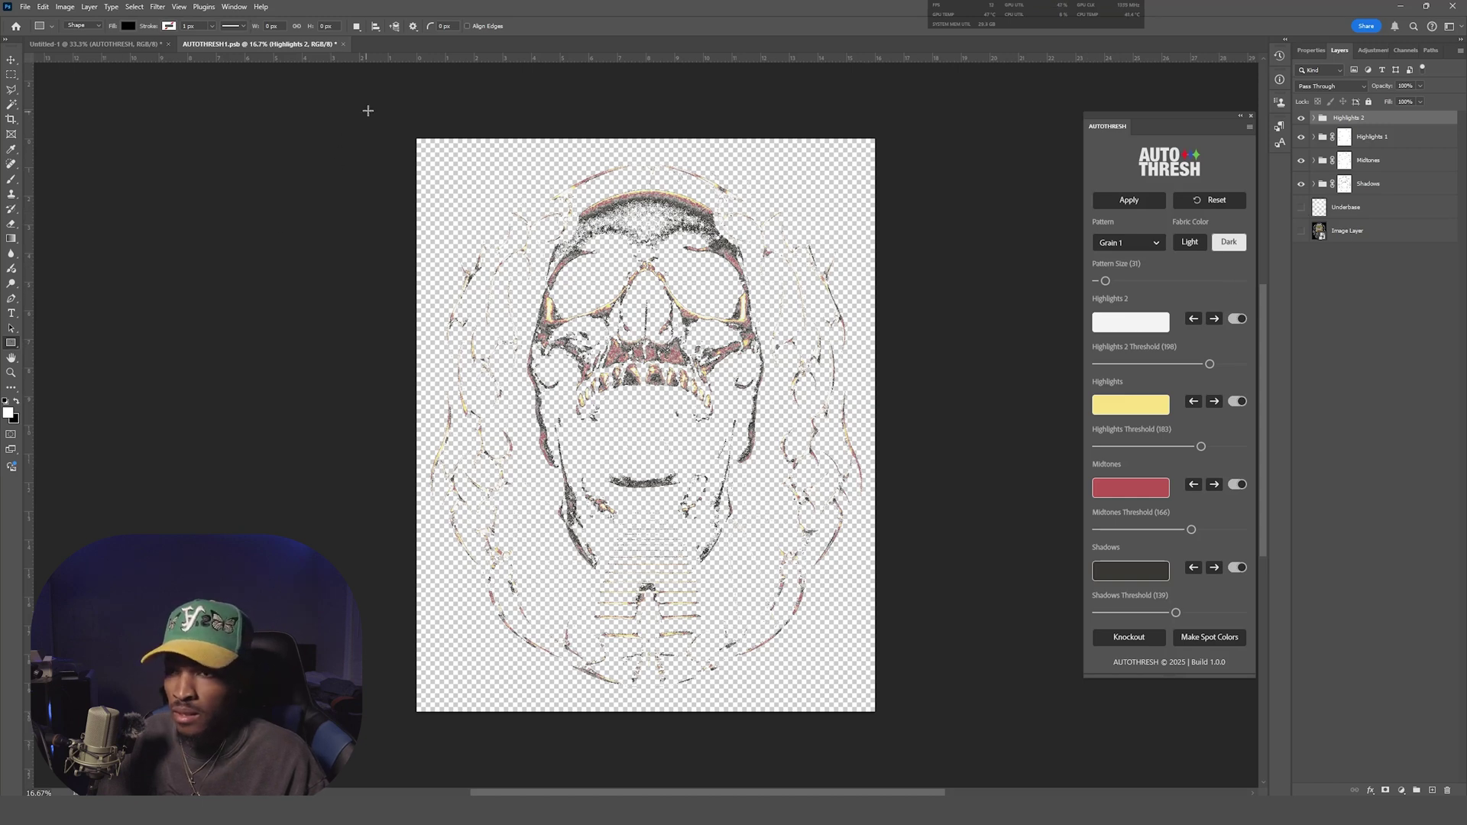
# Step: Draw a black rectangle over the whole canvas and move Rectangle 1 below the Underbase layer
pyautogui.moveTo(368, 111); pyautogui.dragTo(911, 729)
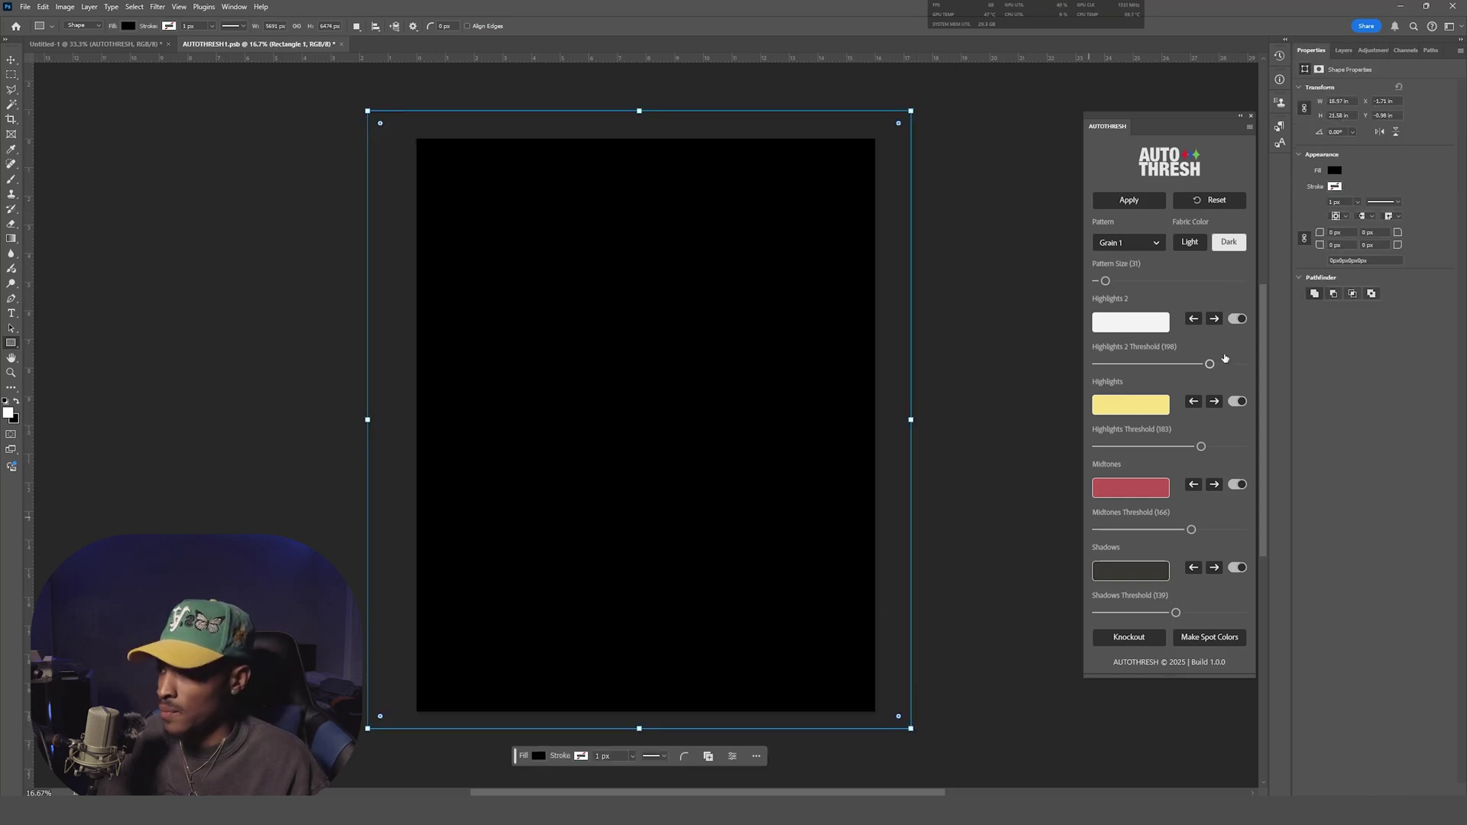
pyautogui.click(1343, 52)
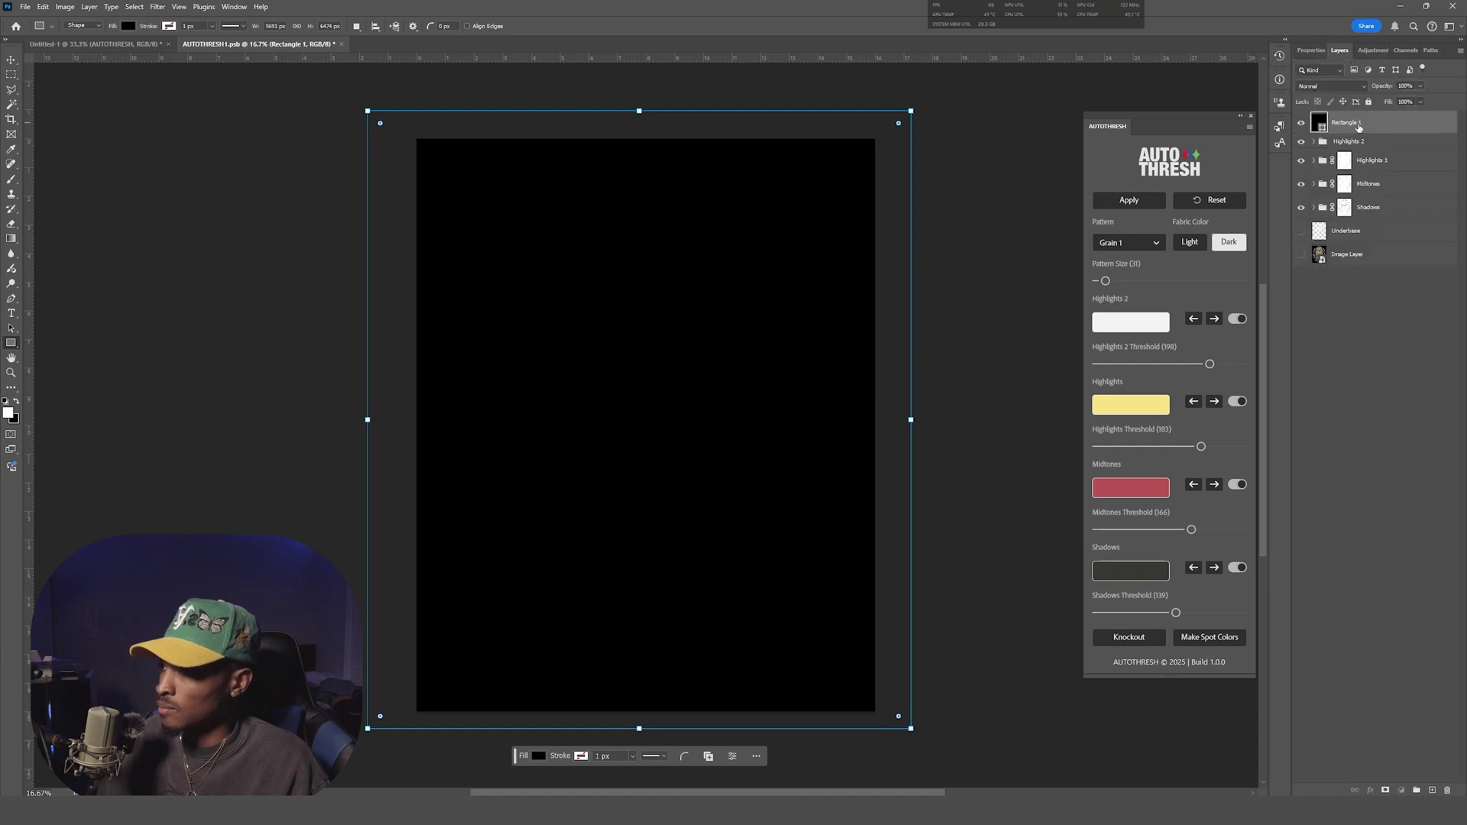
pyautogui.moveTo(1359, 127); pyautogui.dragTo(1353, 243)
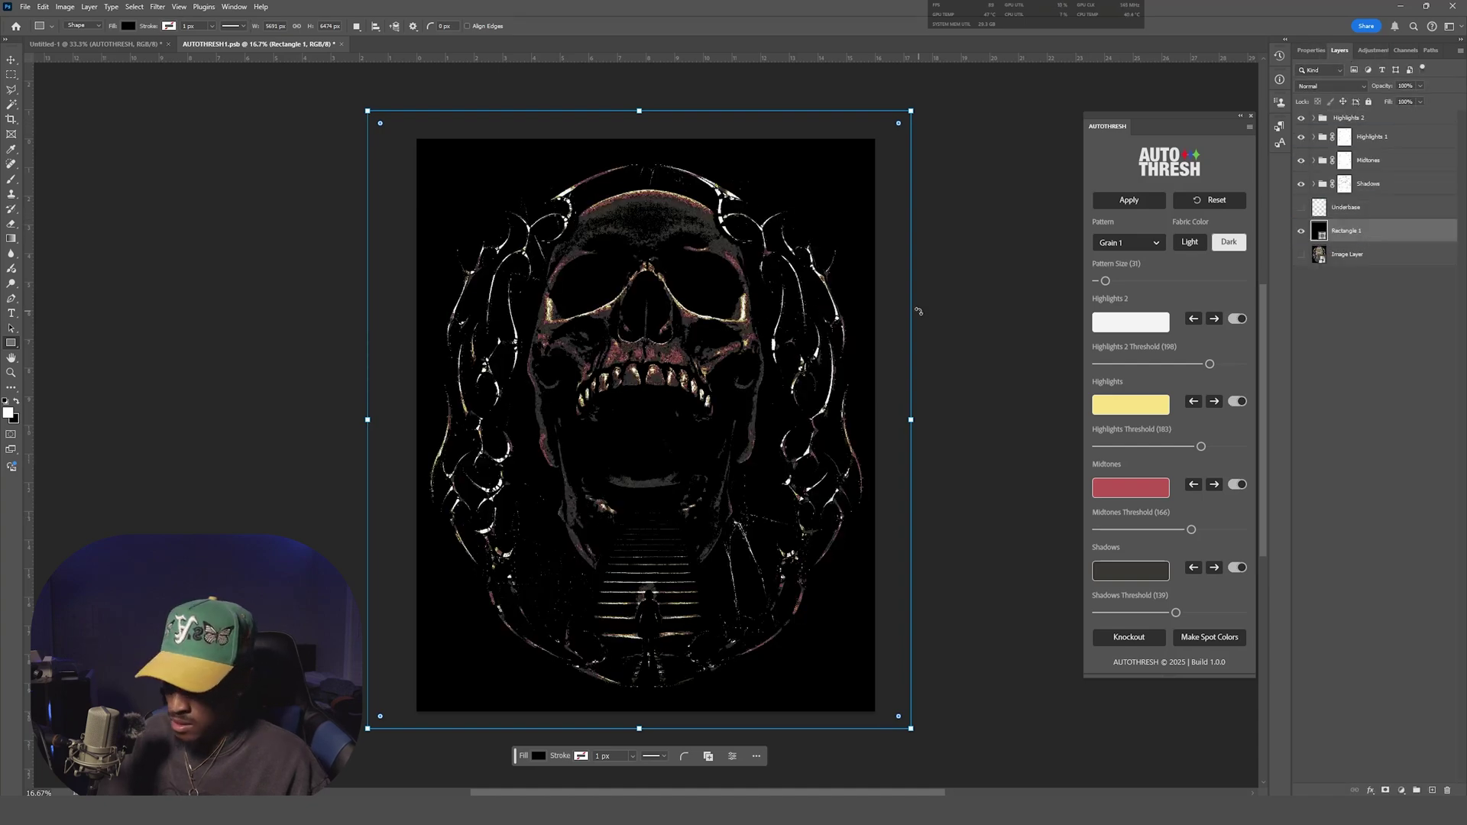
pyautogui.hotkey('ctrl', '+')
pyautogui.hotkey('ctrl', '+')
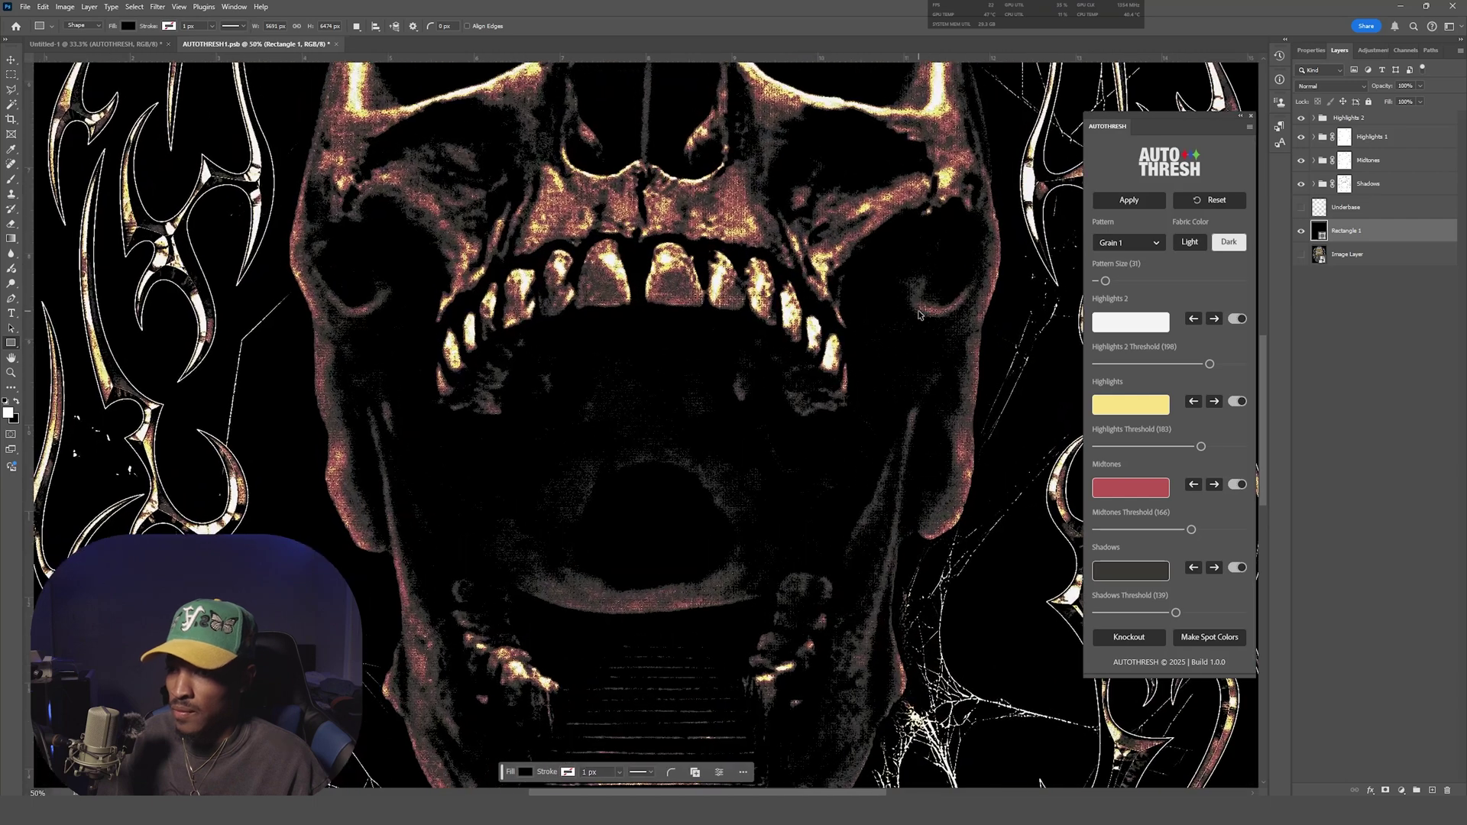
# Step: Check the Highlights layers, show Underbase, hide all four colour groups, then close the contents
pyautogui.click(1301, 137)
pyautogui.click(1301, 137)
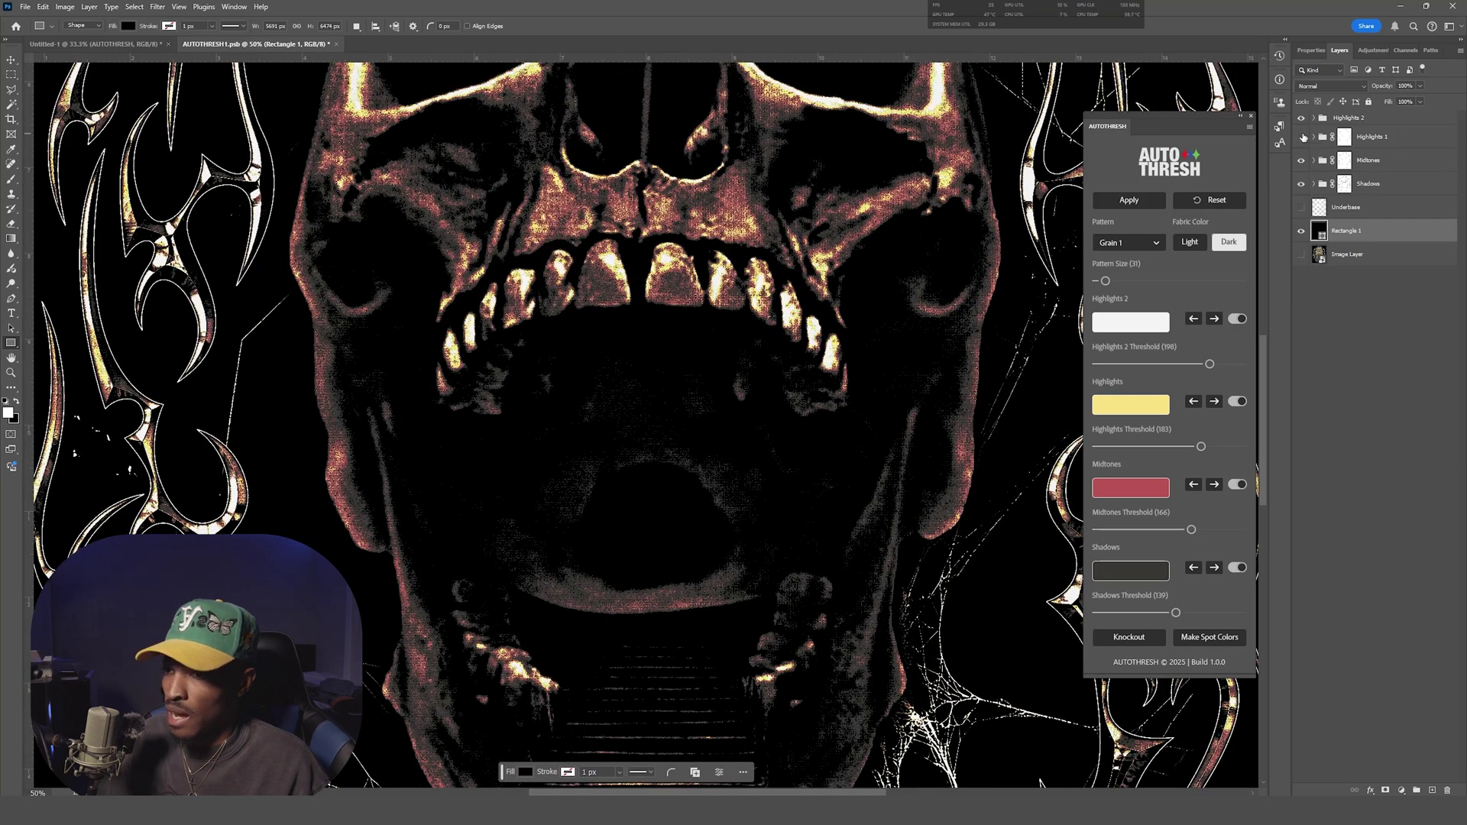
pyautogui.click(1302, 137)
pyautogui.click(1303, 134)
pyautogui.click(1303, 119)
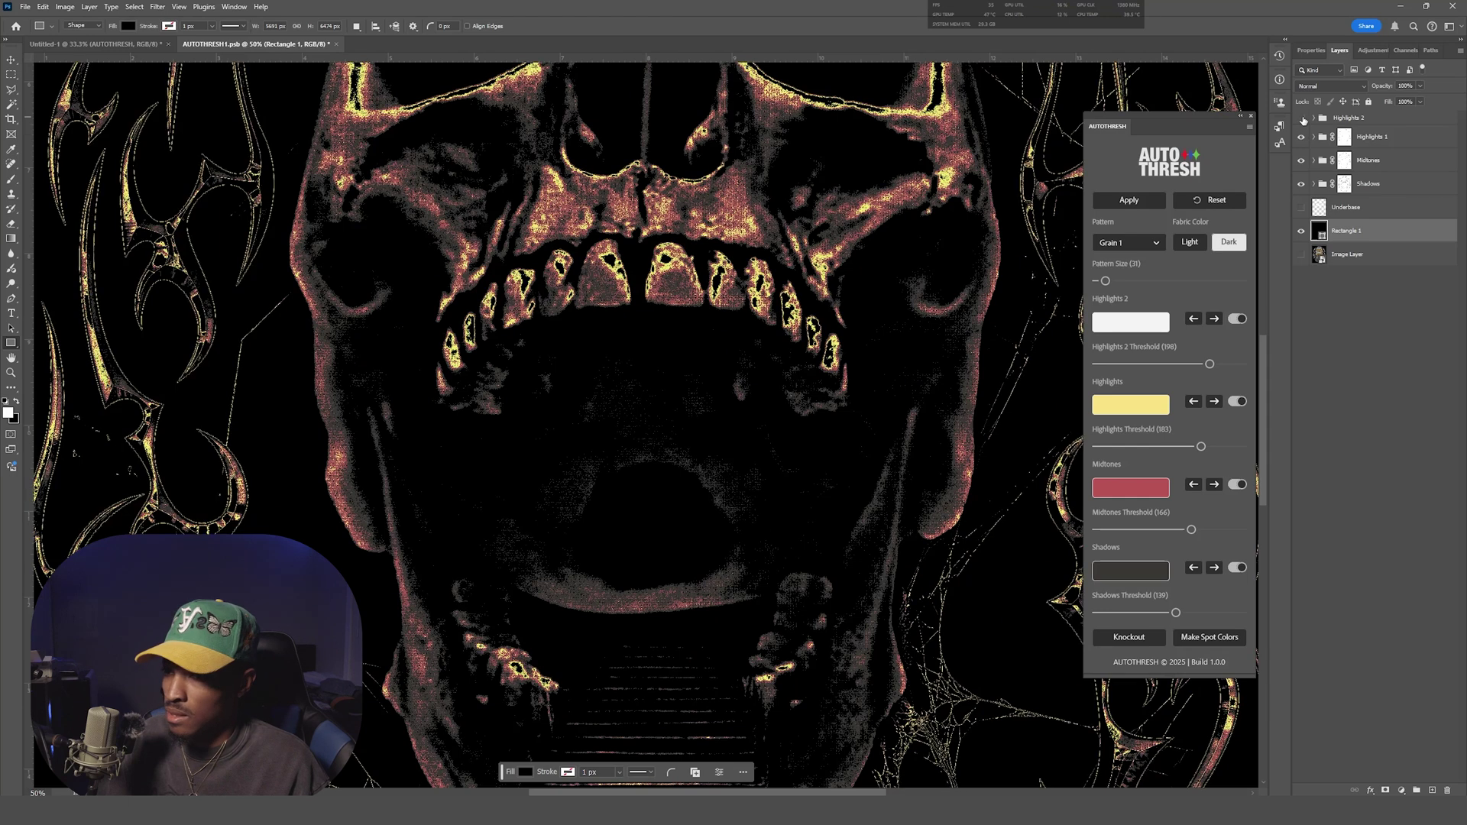
pyautogui.click(1302, 119)
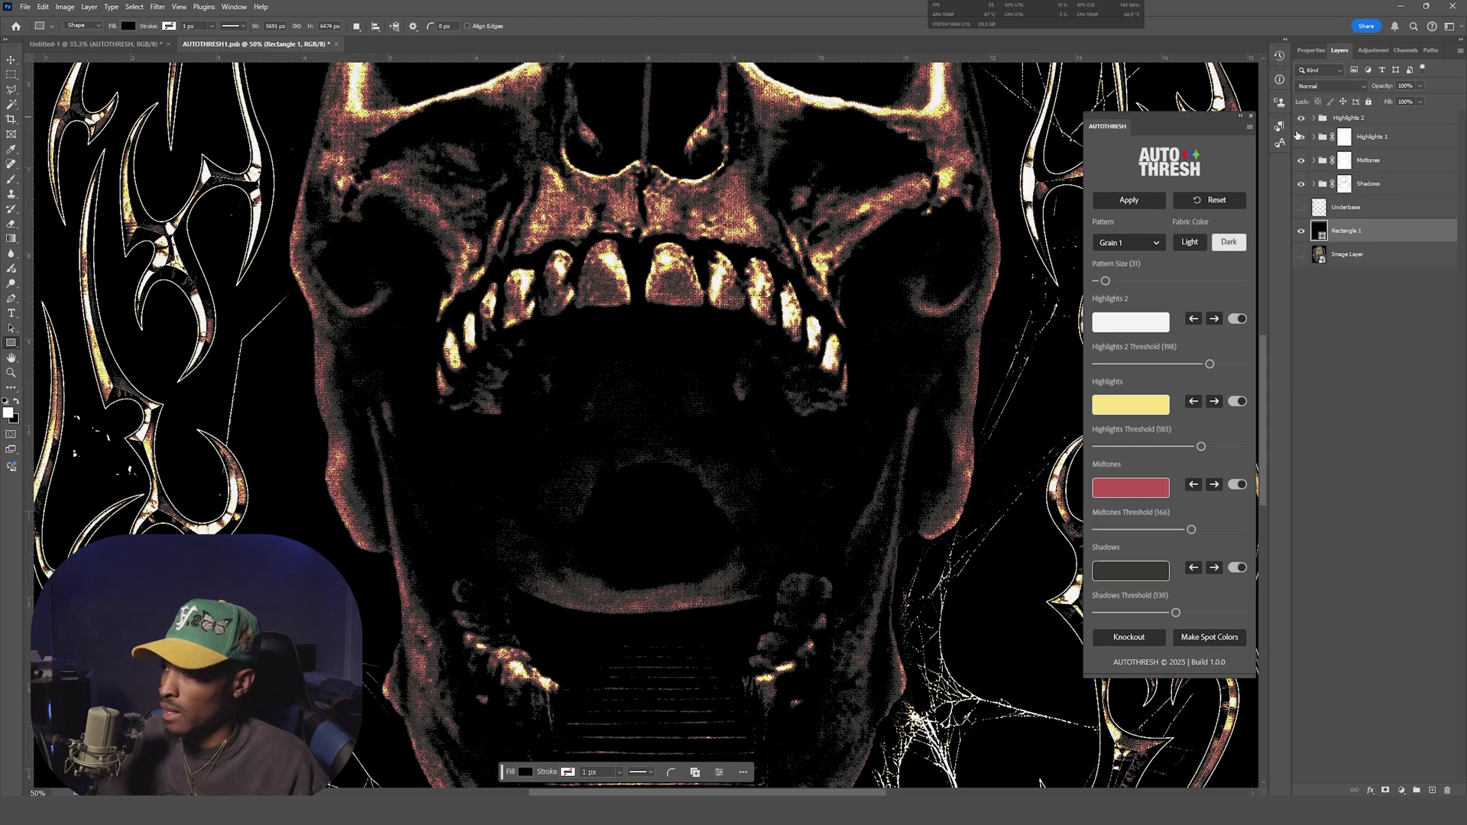
pyautogui.click(1303, 208)
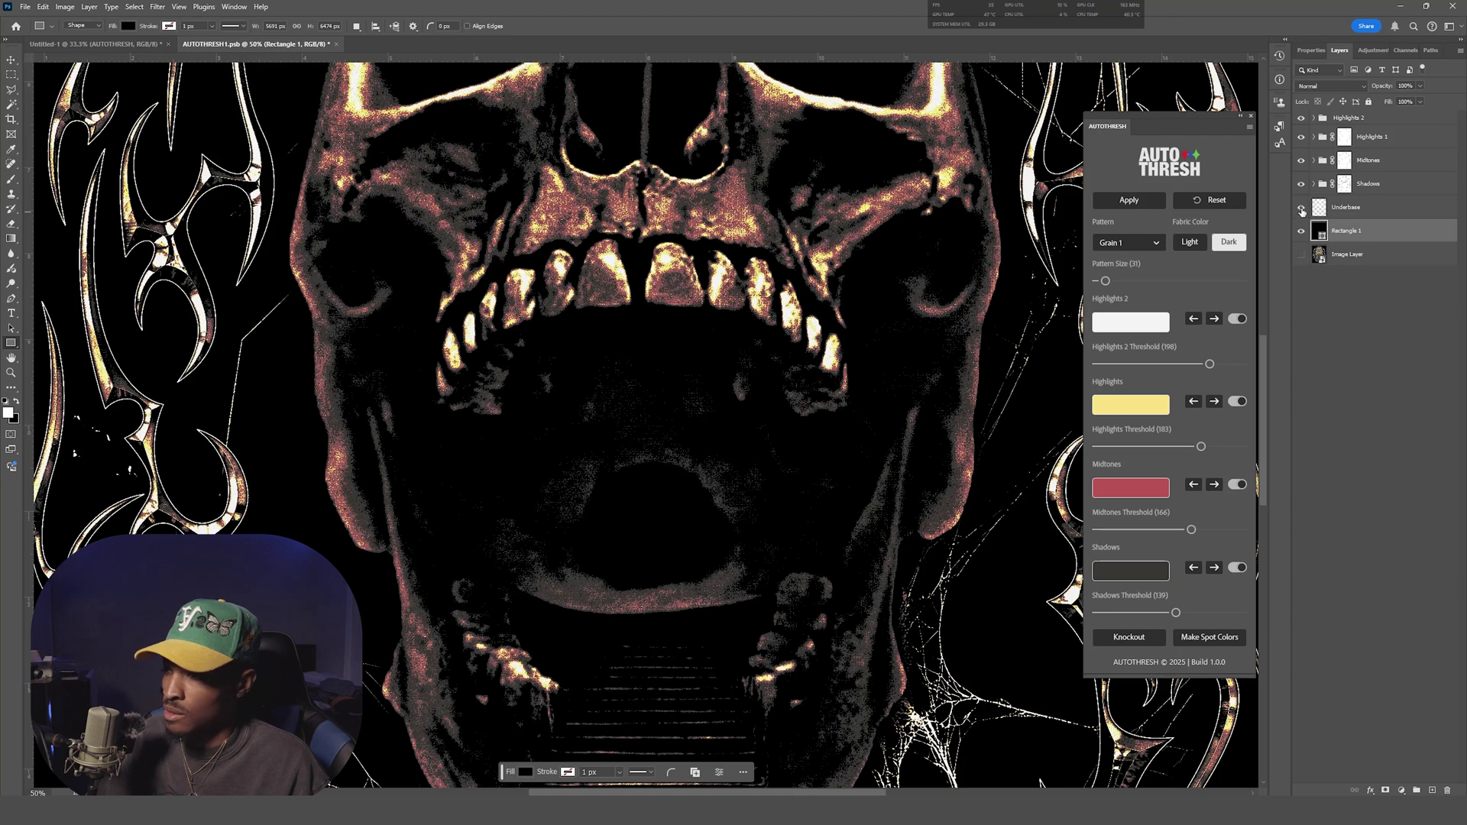
pyautogui.moveTo(1302, 187); pyautogui.dragTo(1303, 118)
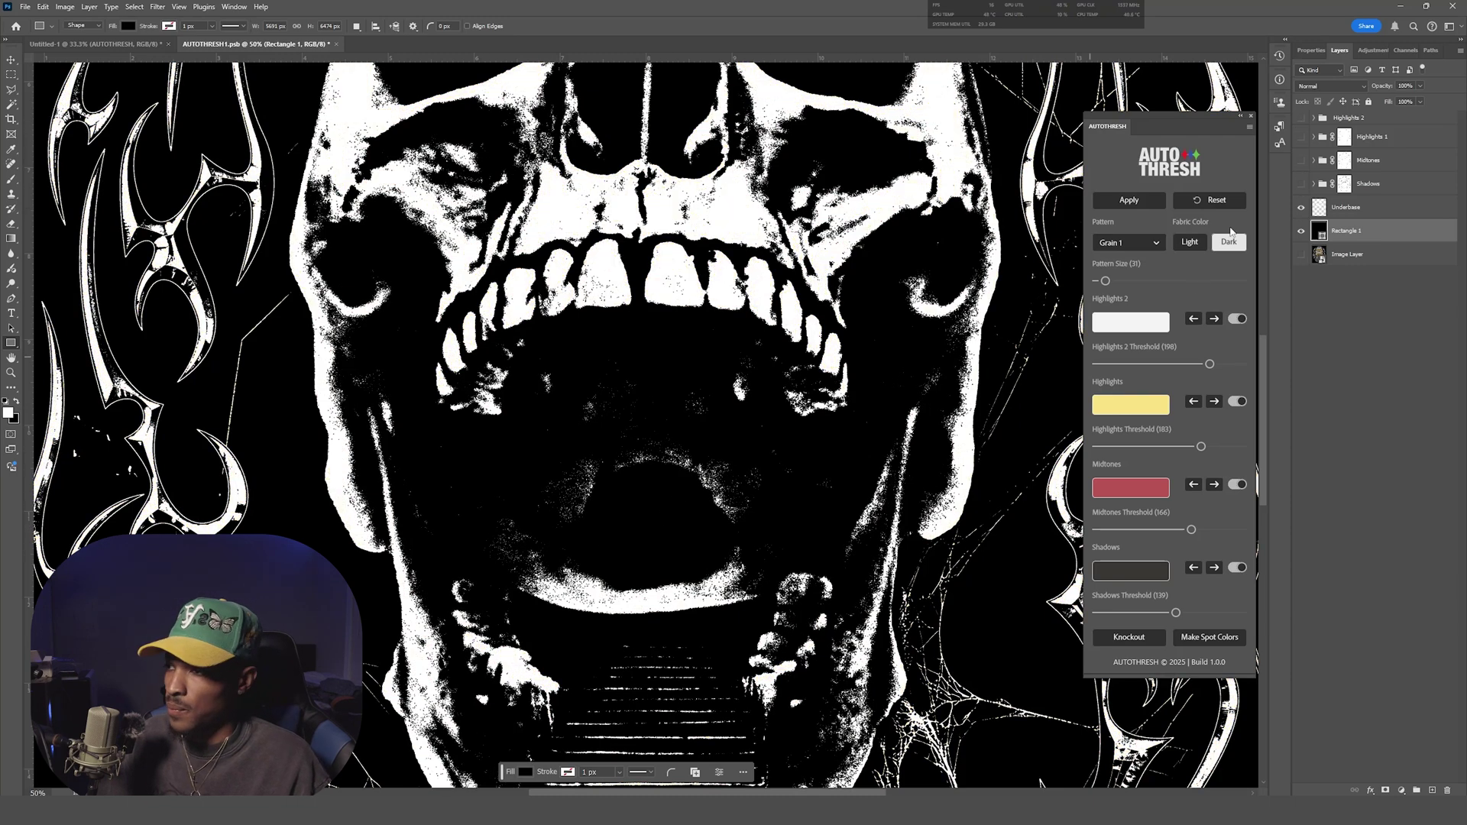
pyautogui.hotkey('ctrl', 'w')
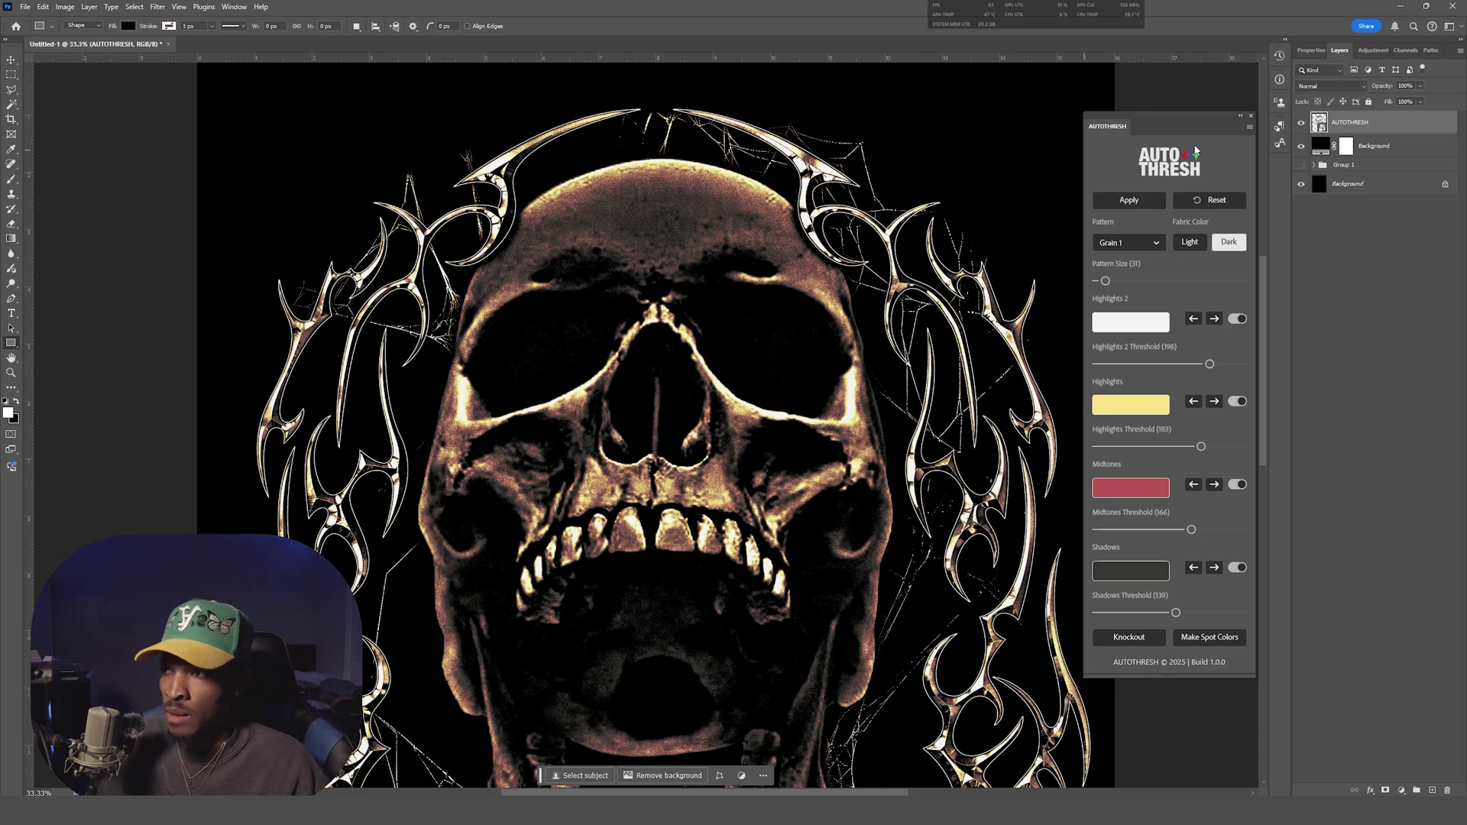
# Step: Open and dismiss the AutoThresh panel menu, then stamp all visible layers into a new layer
pyautogui.click(1250, 128)
pyautogui.click(1276, 131)
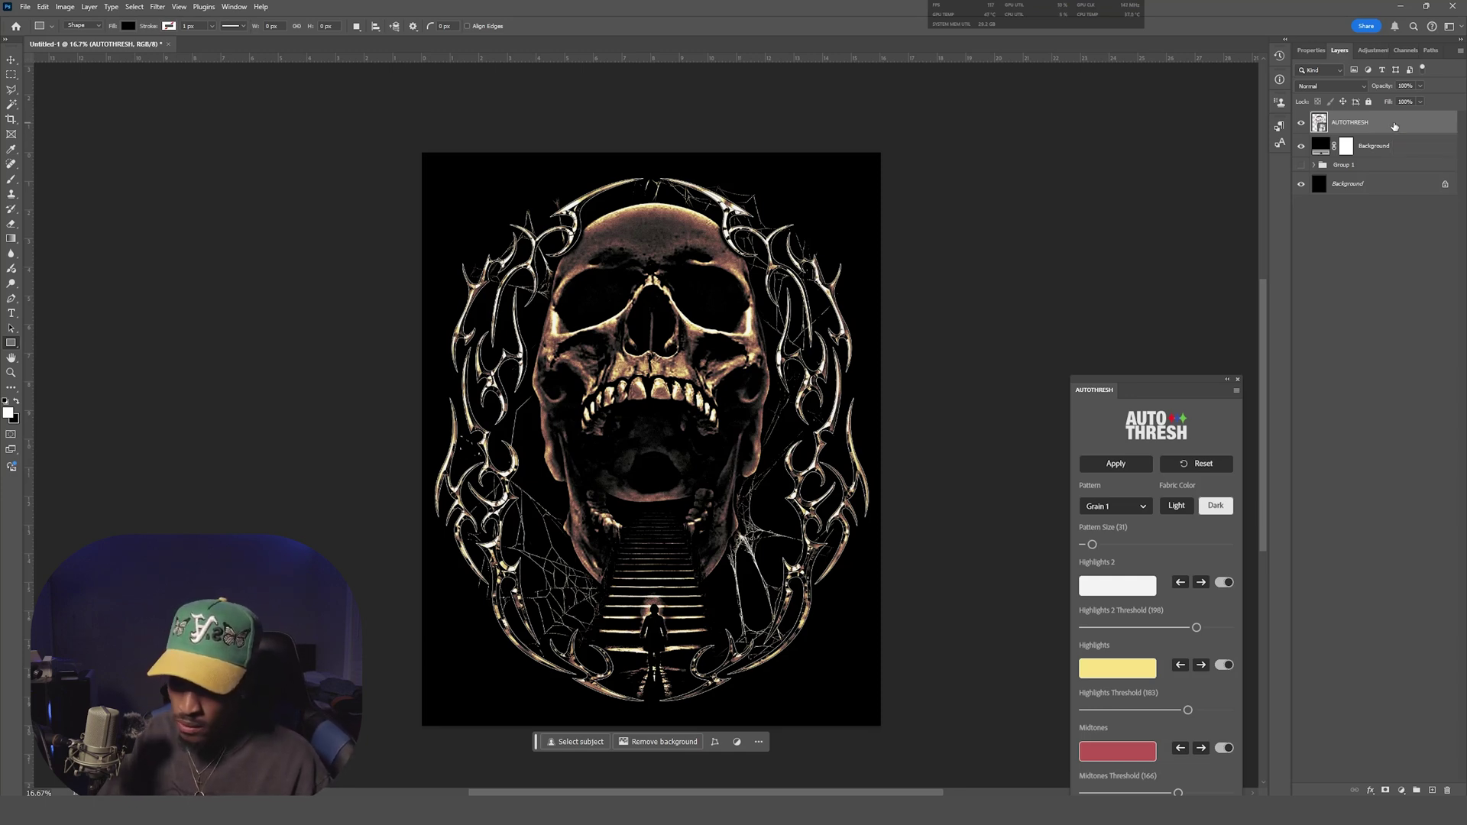
pyautogui.hotkey('ctrl', 'shift', 'alt', 'e')
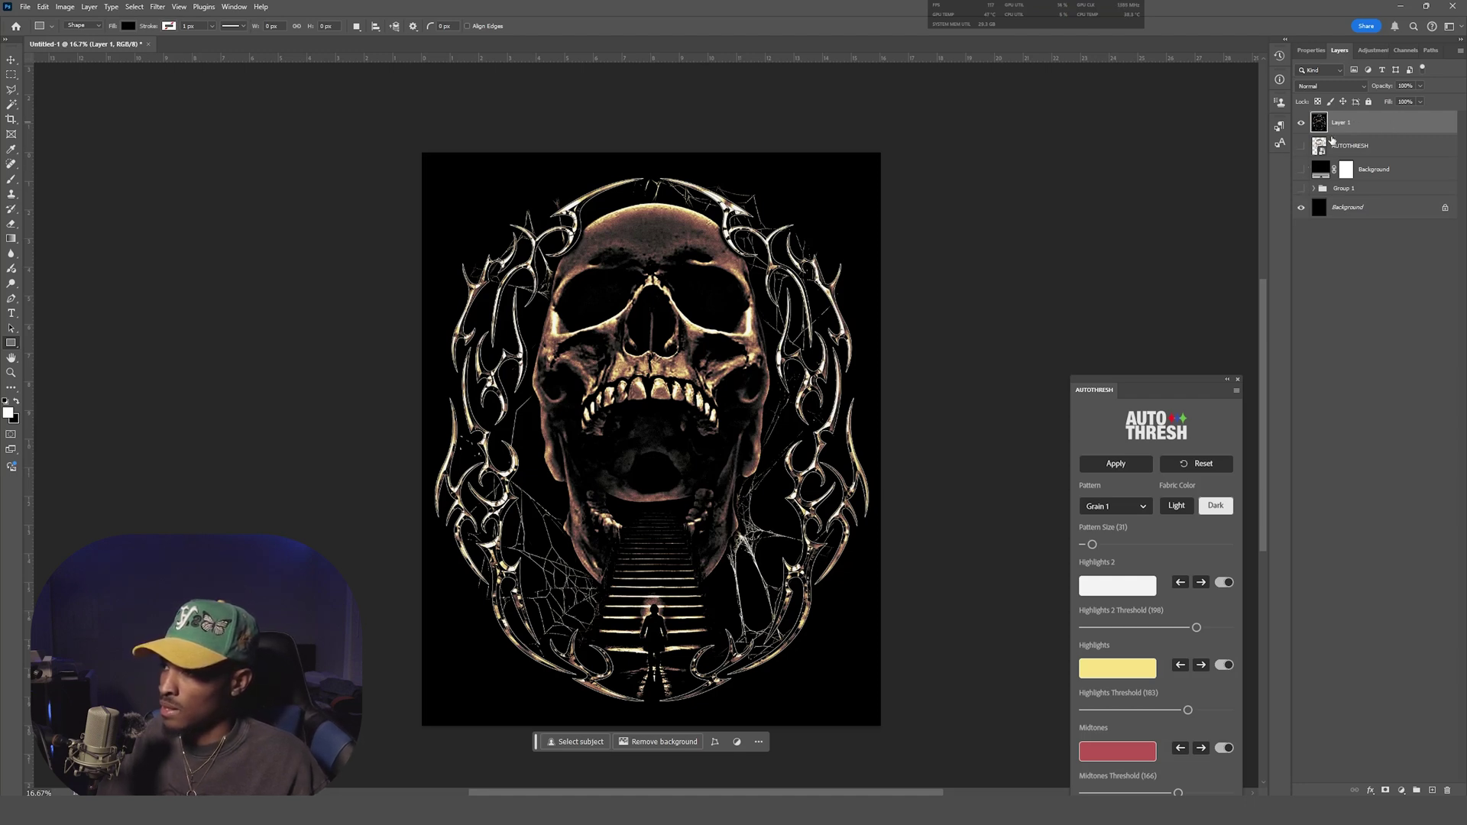
# Step: Magic Wand-select Layer 1's black background at tolerance 13, delete it, and deselect
pyautogui.click(11, 104)
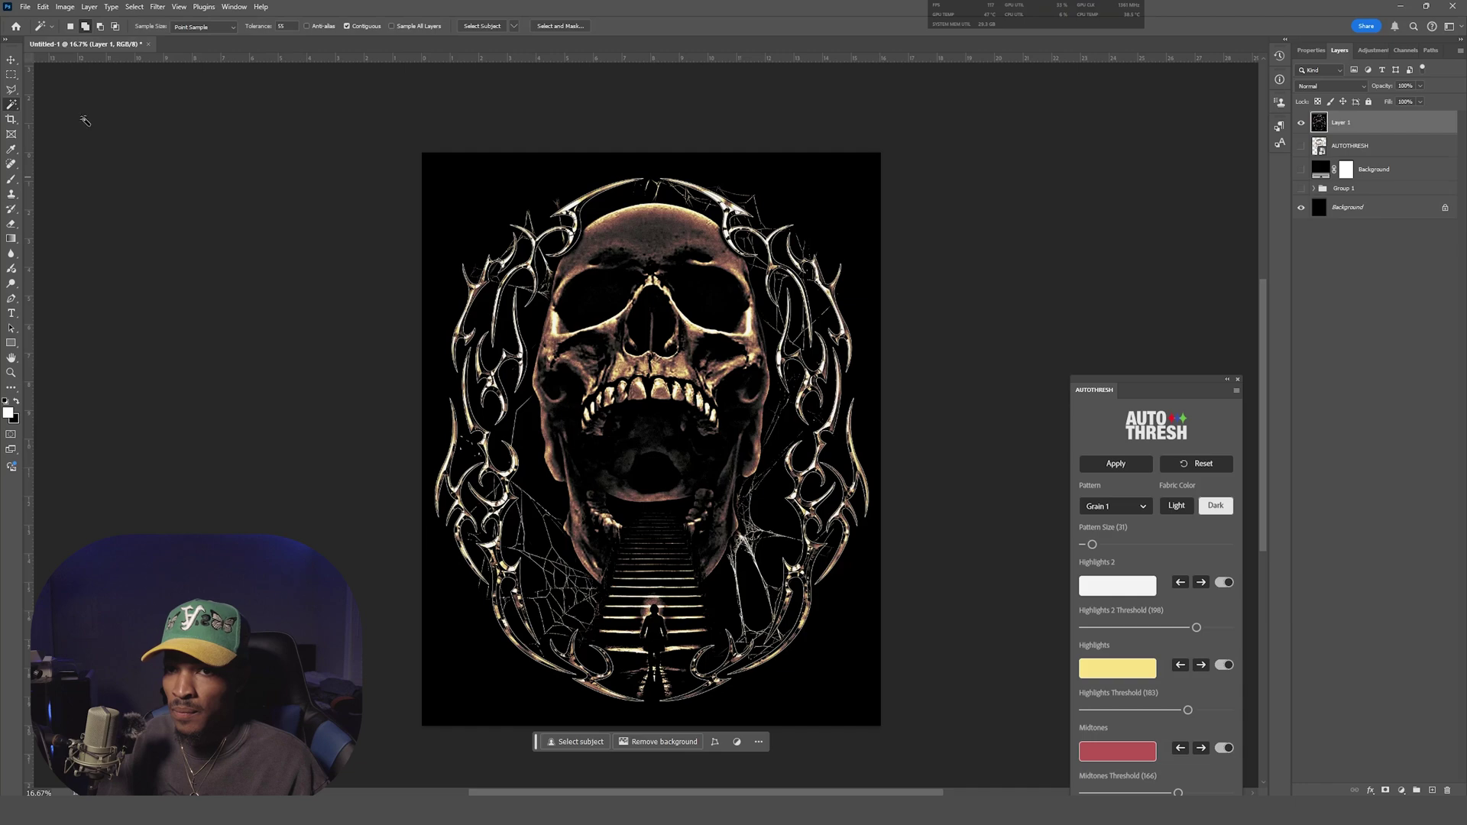
pyautogui.click(463, 183)
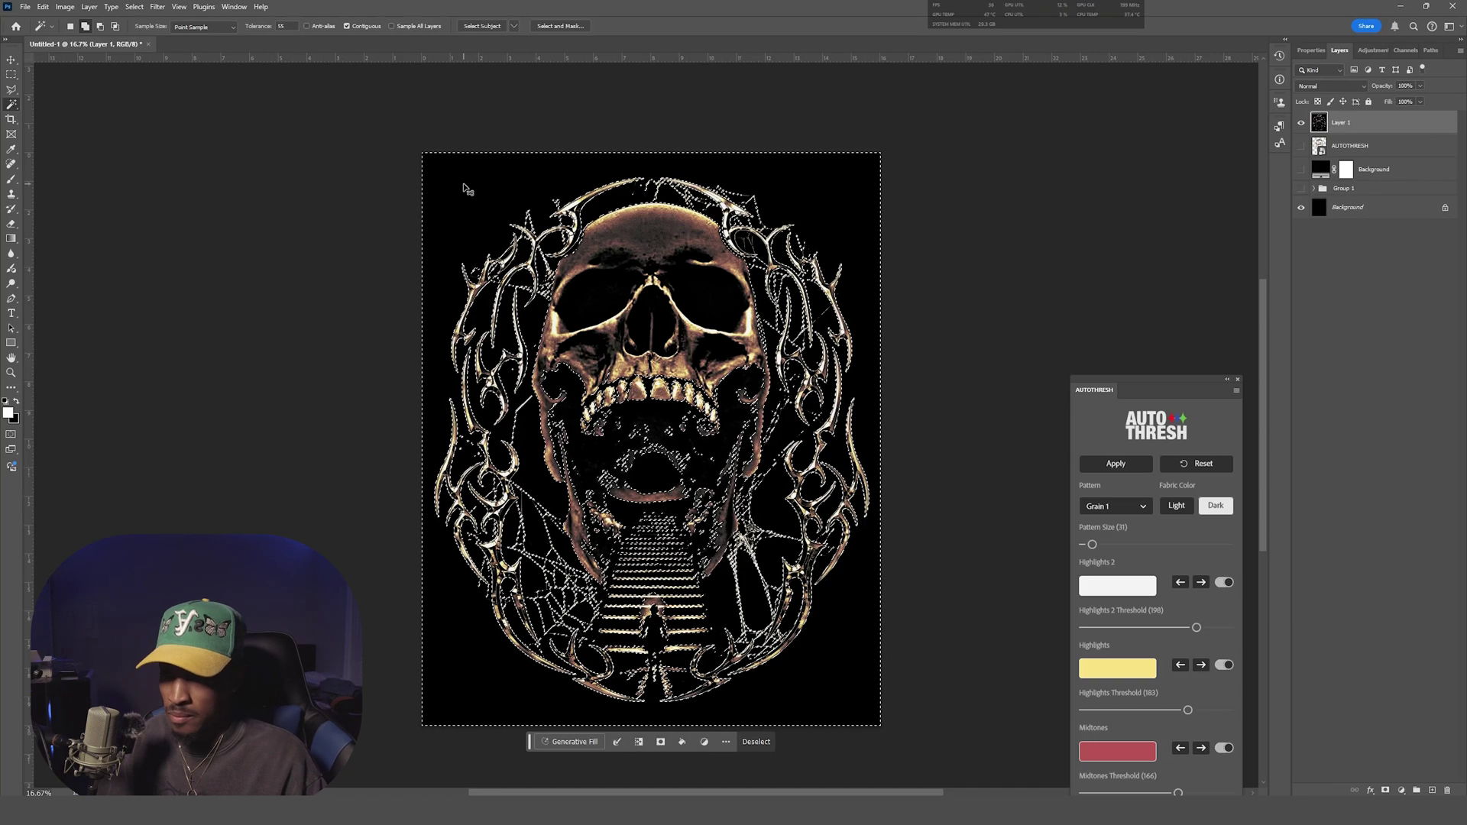
pyautogui.hotkey('ctrl', 'd')
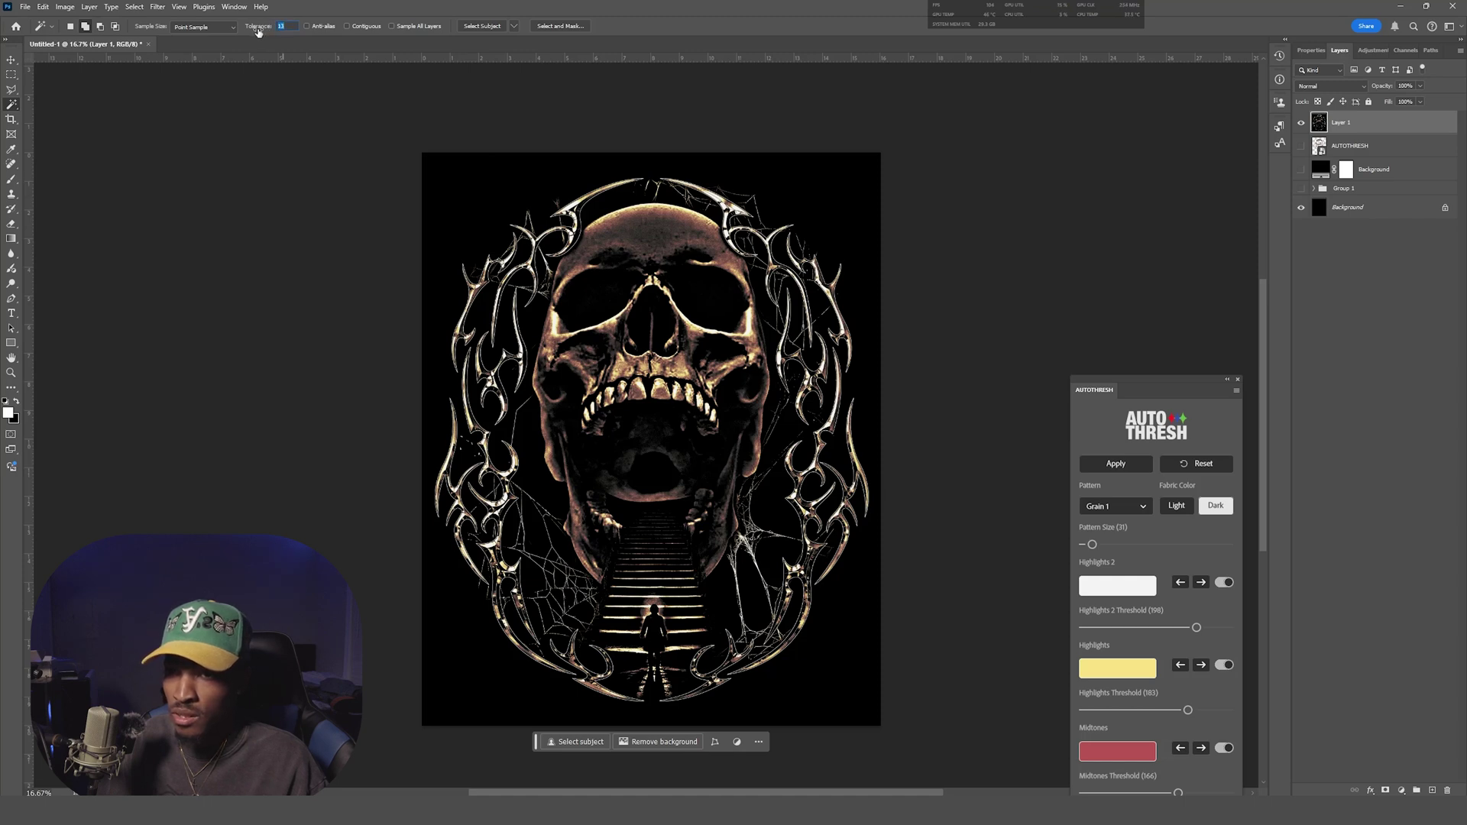
pyautogui.click(461, 180)
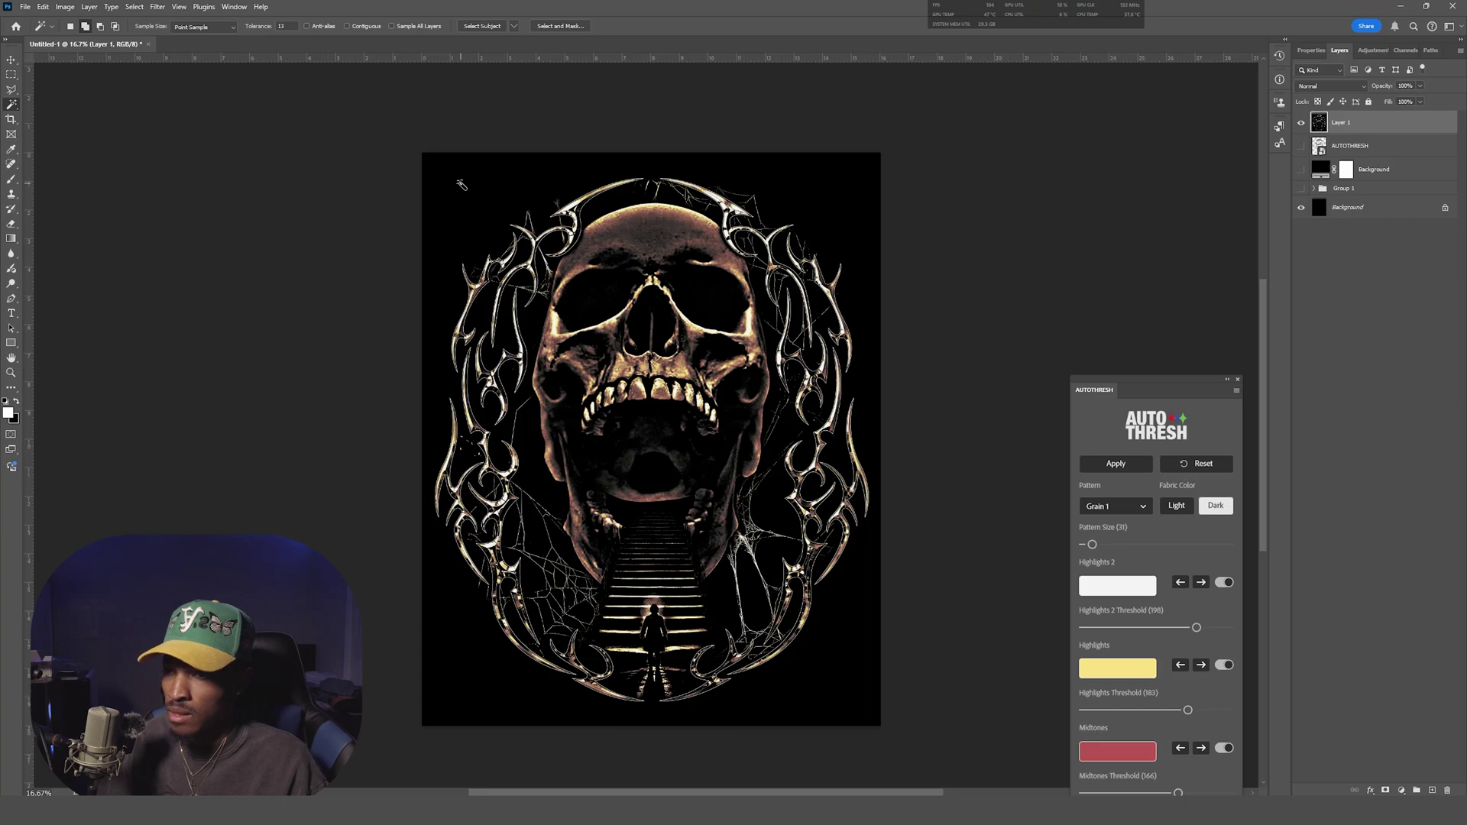
pyautogui.hotkey('ctrl', '+')
pyautogui.hotkey('ctrl', '+')
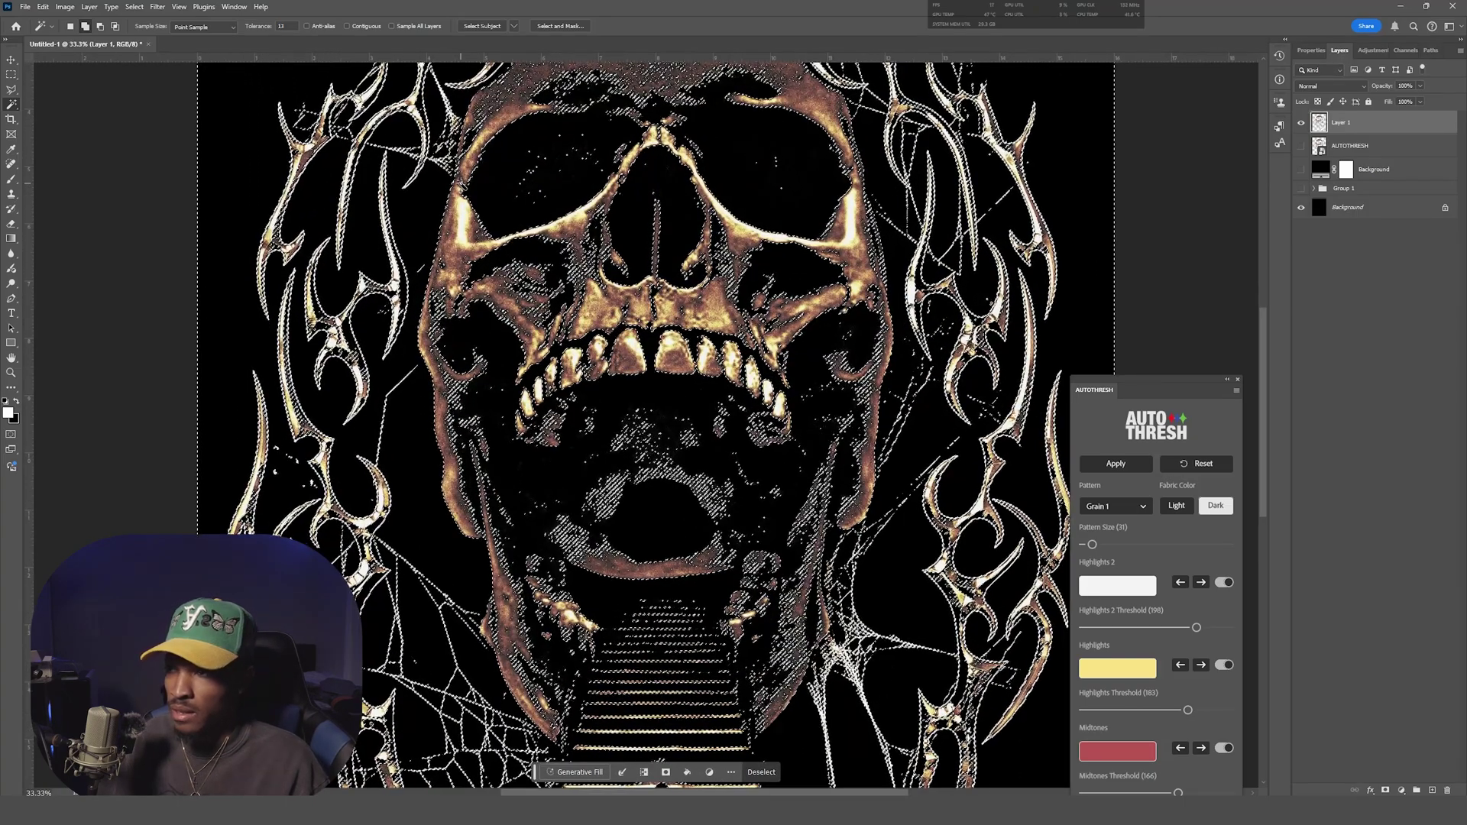
pyautogui.press('Delete')
pyautogui.hotkey('ctrl', 'd')
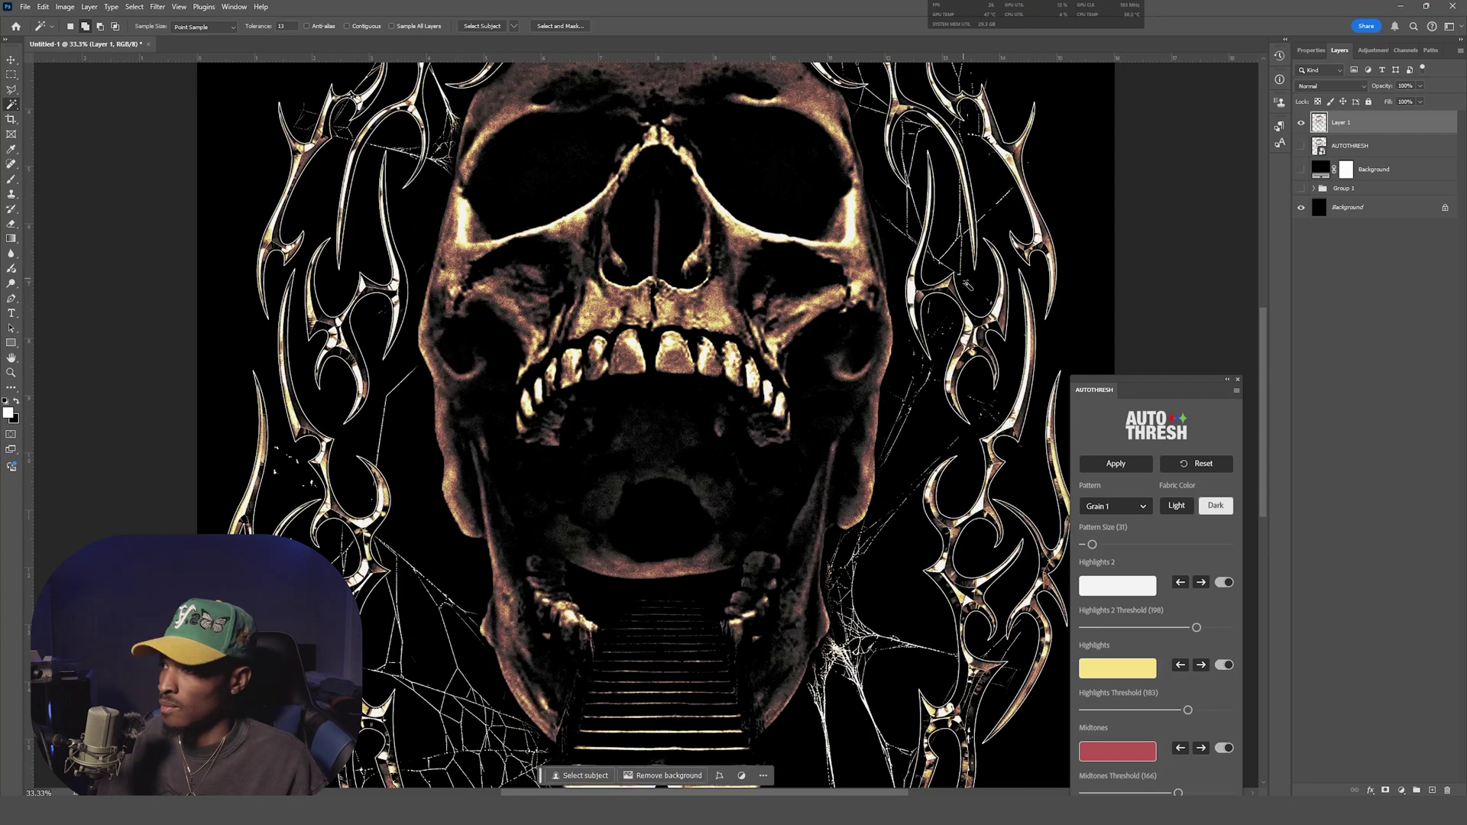
# Step: Open FREE VINTAGE MOCKUP.psb from the recent files list
pyautogui.click(25, 6)
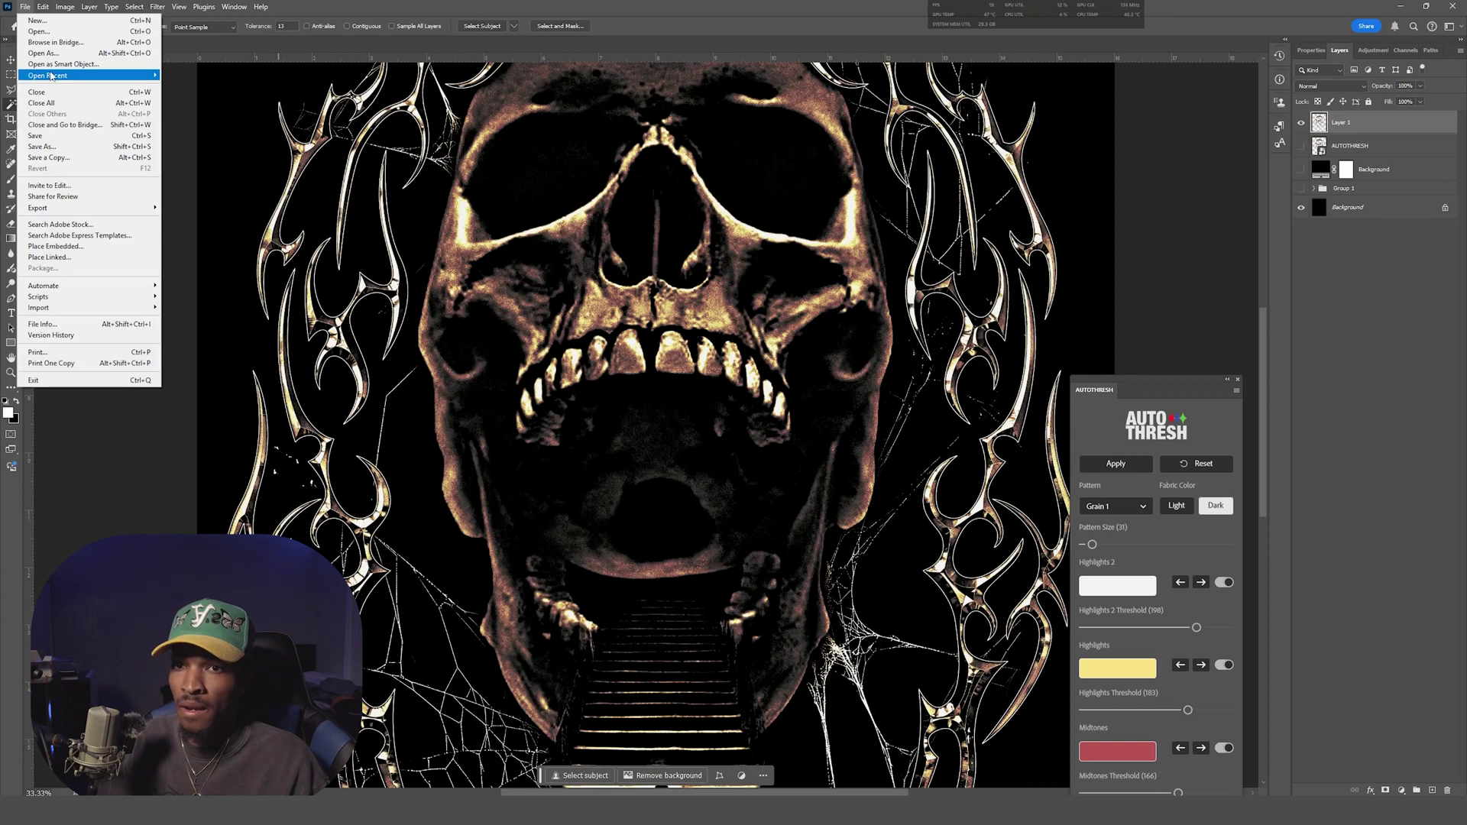
pyautogui.moveTo(91, 75)
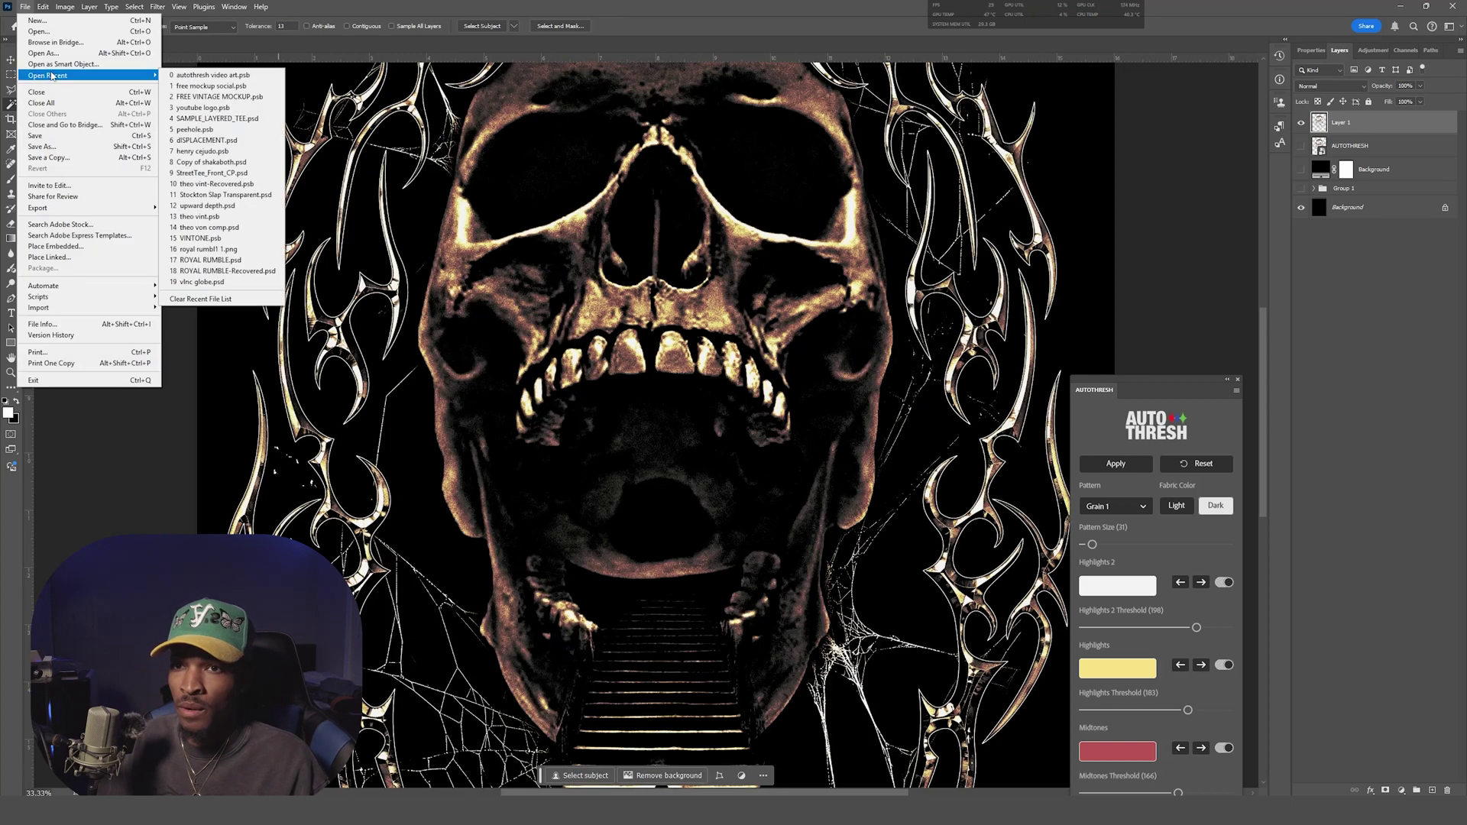
pyautogui.click(177, 97)
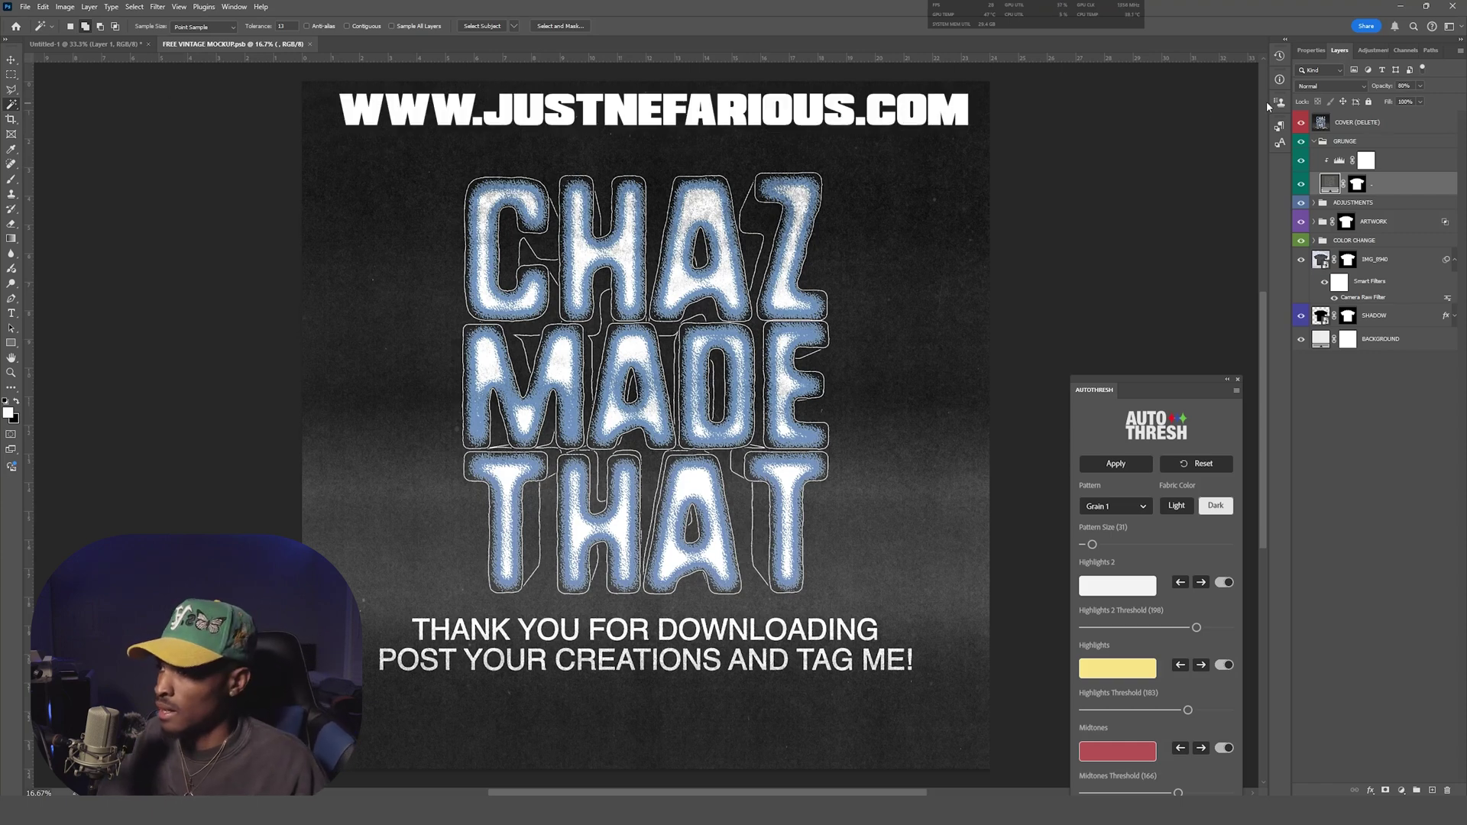
# Step: Hide the COVER (DELETE) layer and open the DBL CLICK TO PLACE HERE smart object
pyautogui.click(1301, 123)
pyautogui.click(1314, 221)
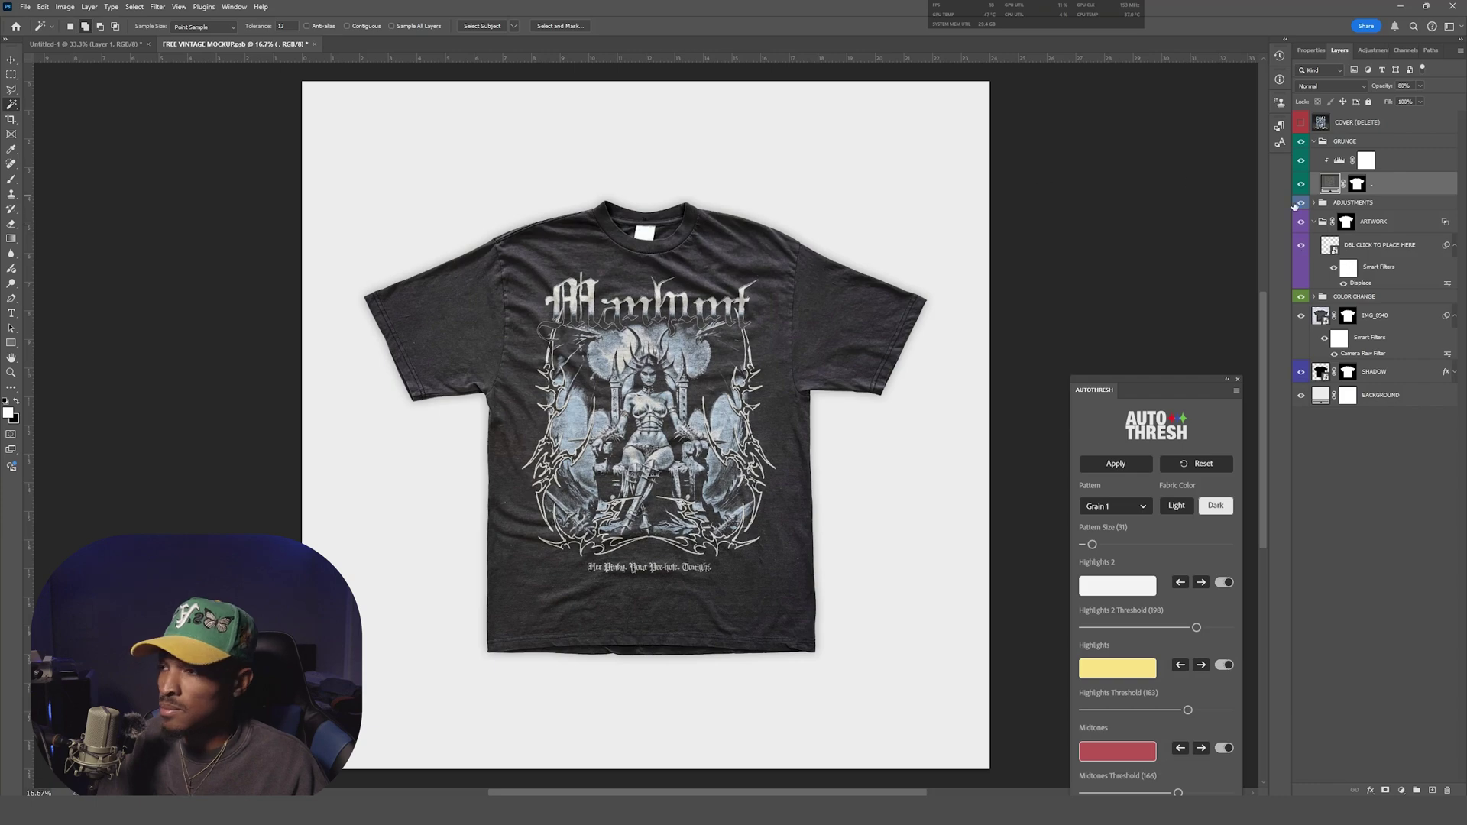
pyautogui.doubleClick(1330, 246)
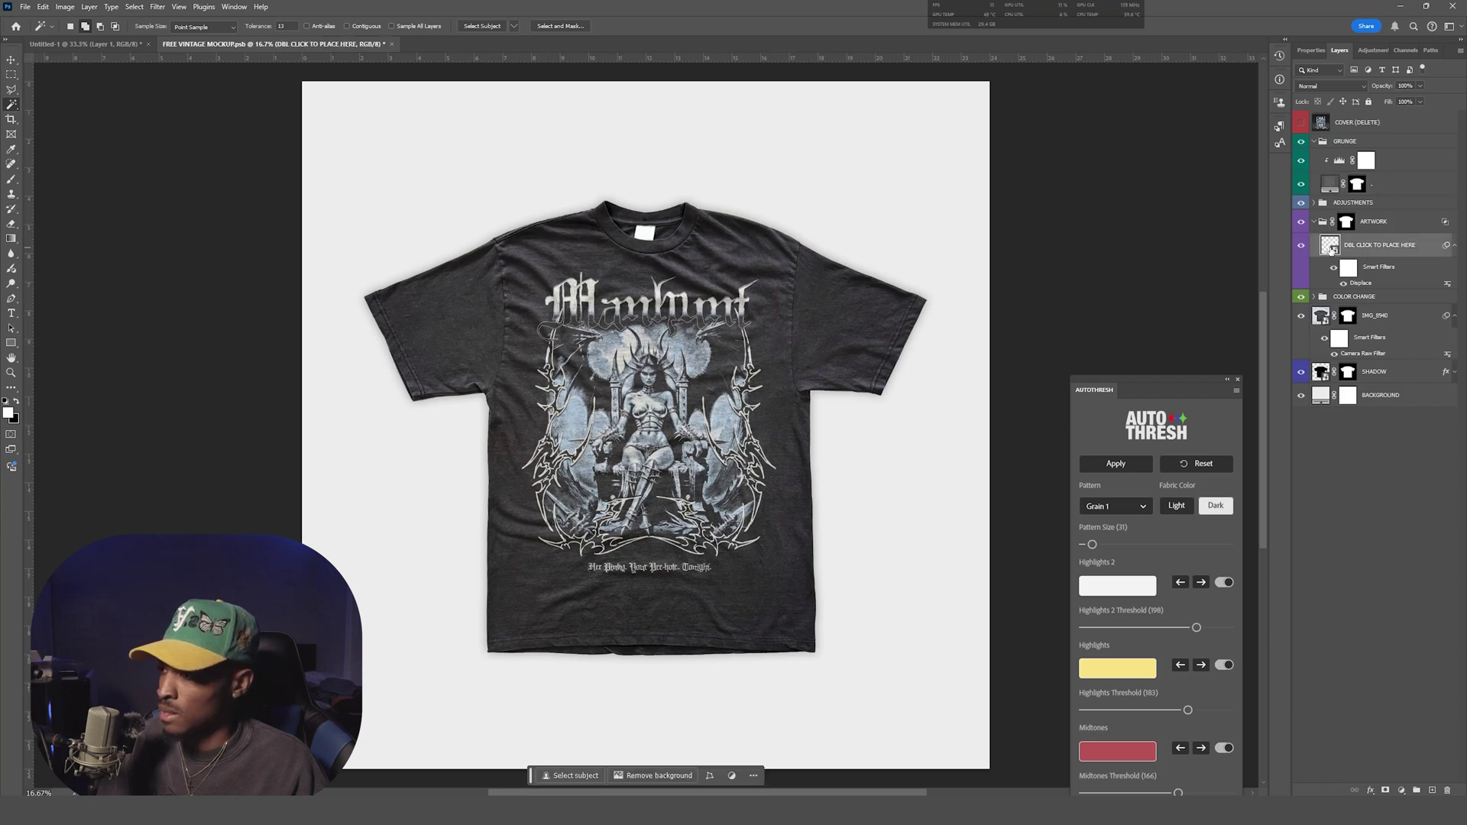
# Step: Hide the sample artwork and copy the cut-out skull Layer 1 into ARTWORK copy.psb
pyautogui.click(1303, 147)
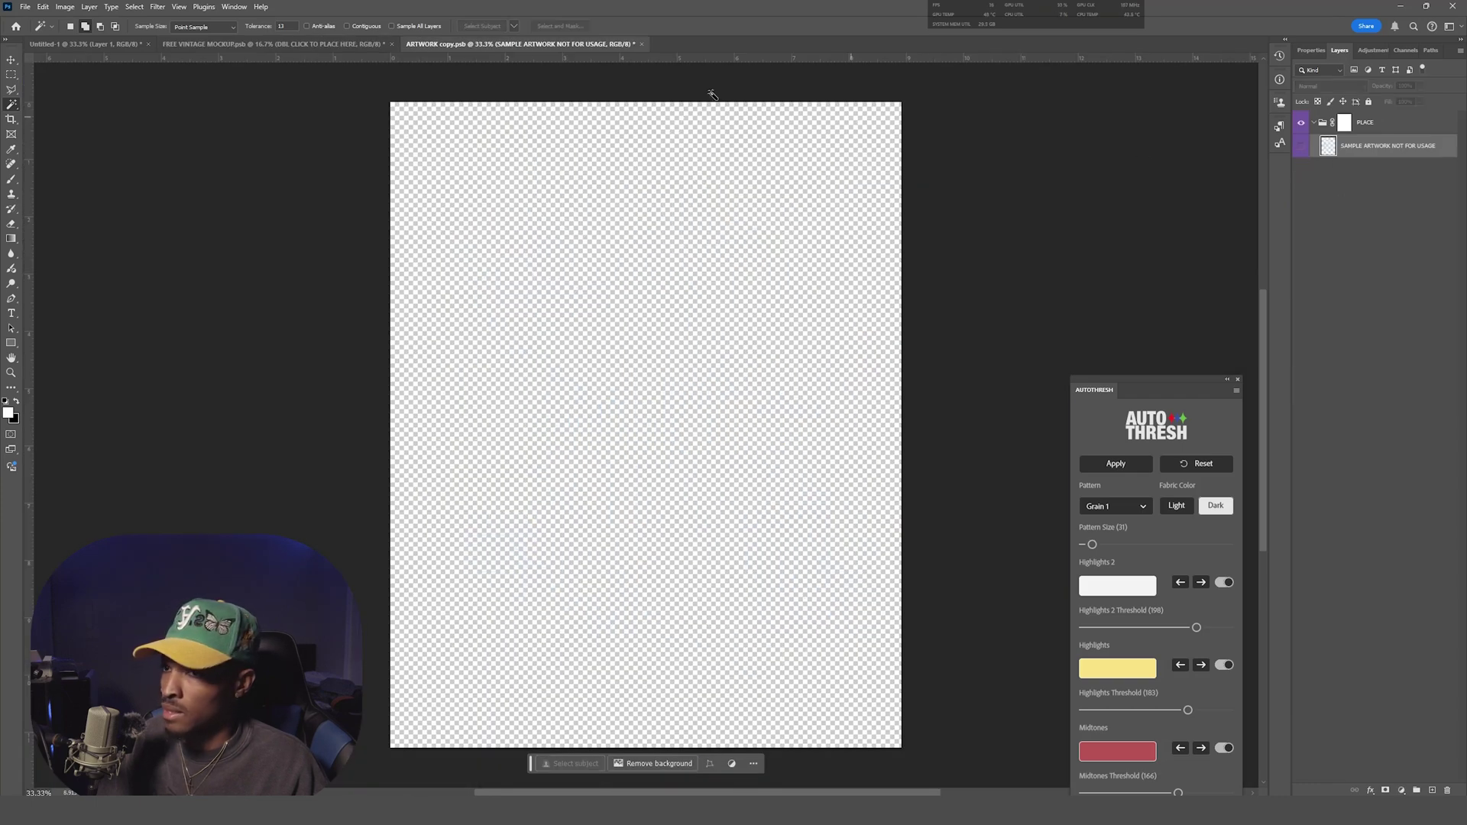
pyautogui.click(291, 43)
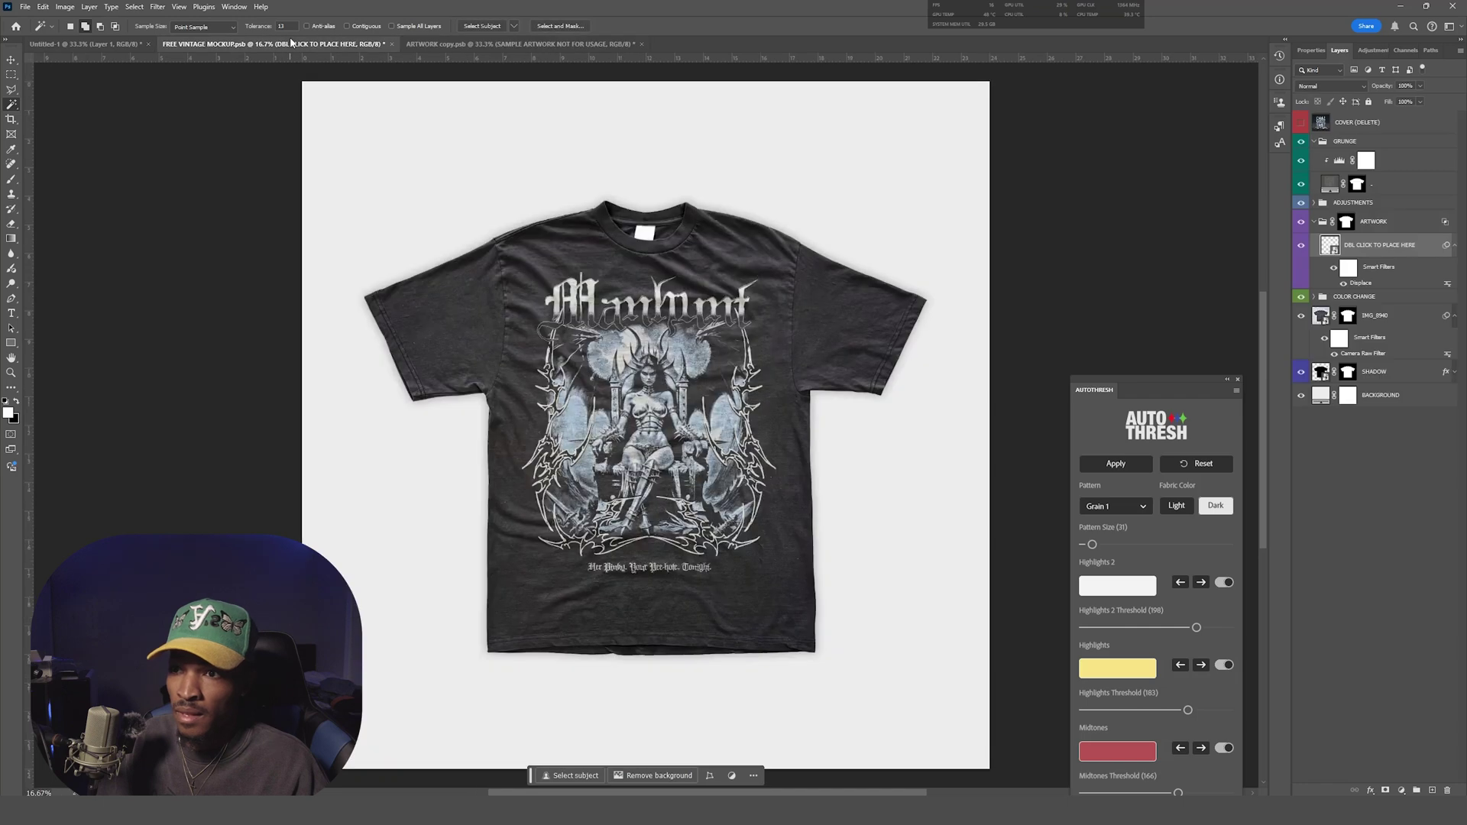
pyautogui.click(122, 43)
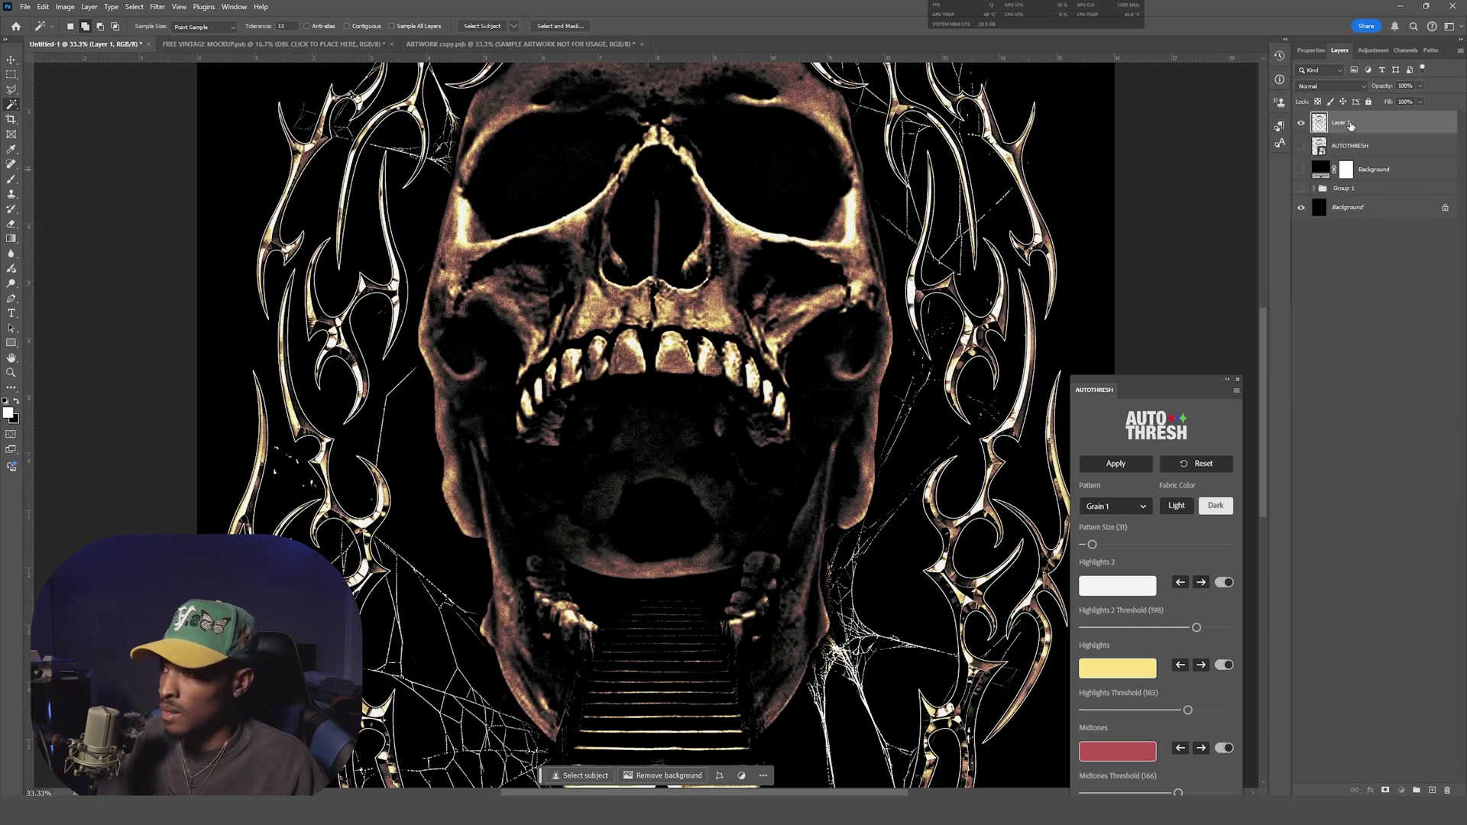
pyautogui.moveTo(1351, 126); pyautogui.dragTo(583, 425)
# Step: Scale and centre the skull on the canvas, then close ARTWORK copy.psb, saving changes
pyautogui.hotkey('ctrl', 't')
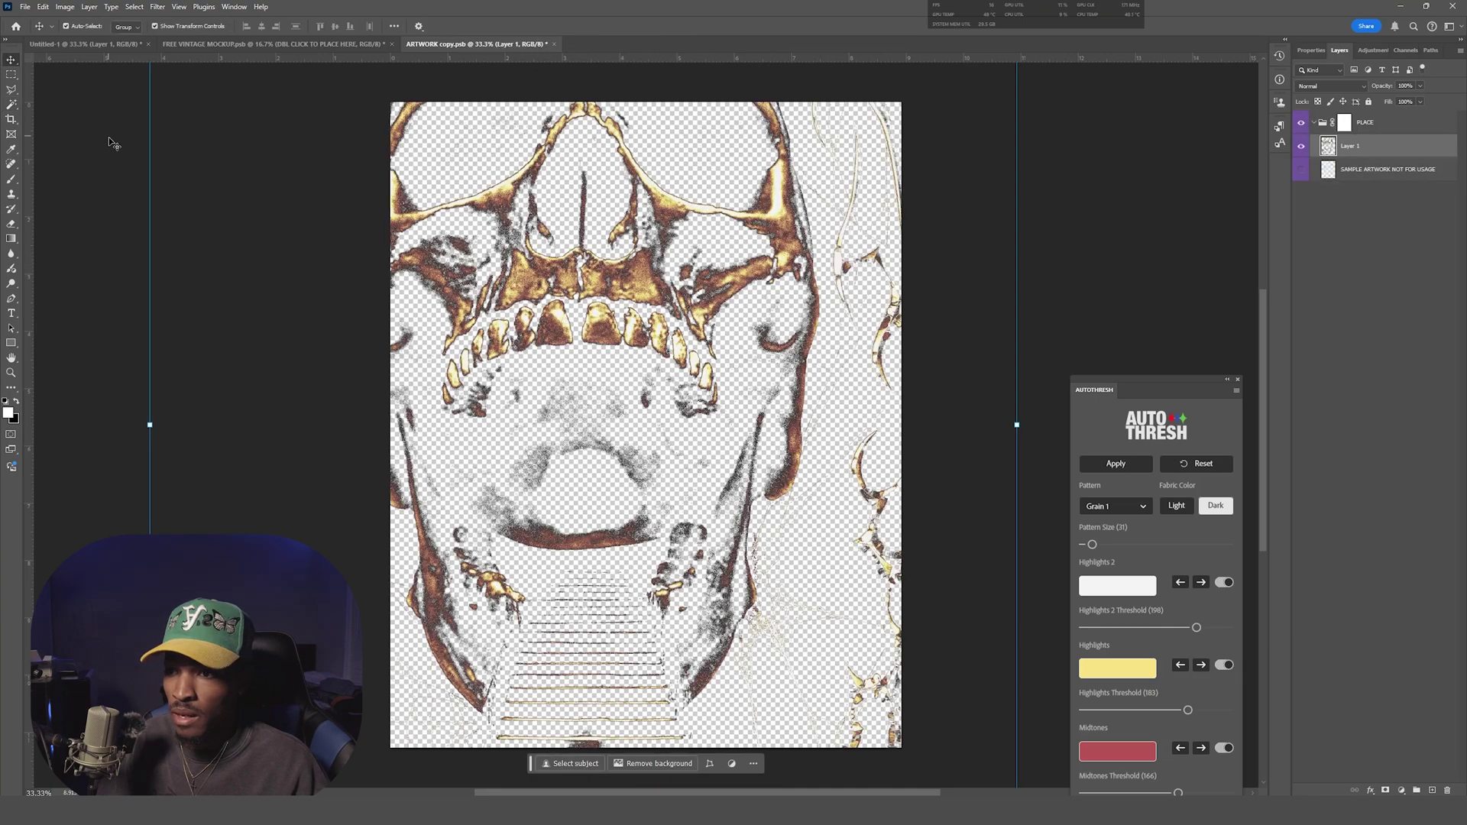
pyautogui.moveTo(145, 420); pyautogui.dragTo(518, 425)
pyautogui.moveTo(660, 422); pyautogui.dragTo(541, 428)
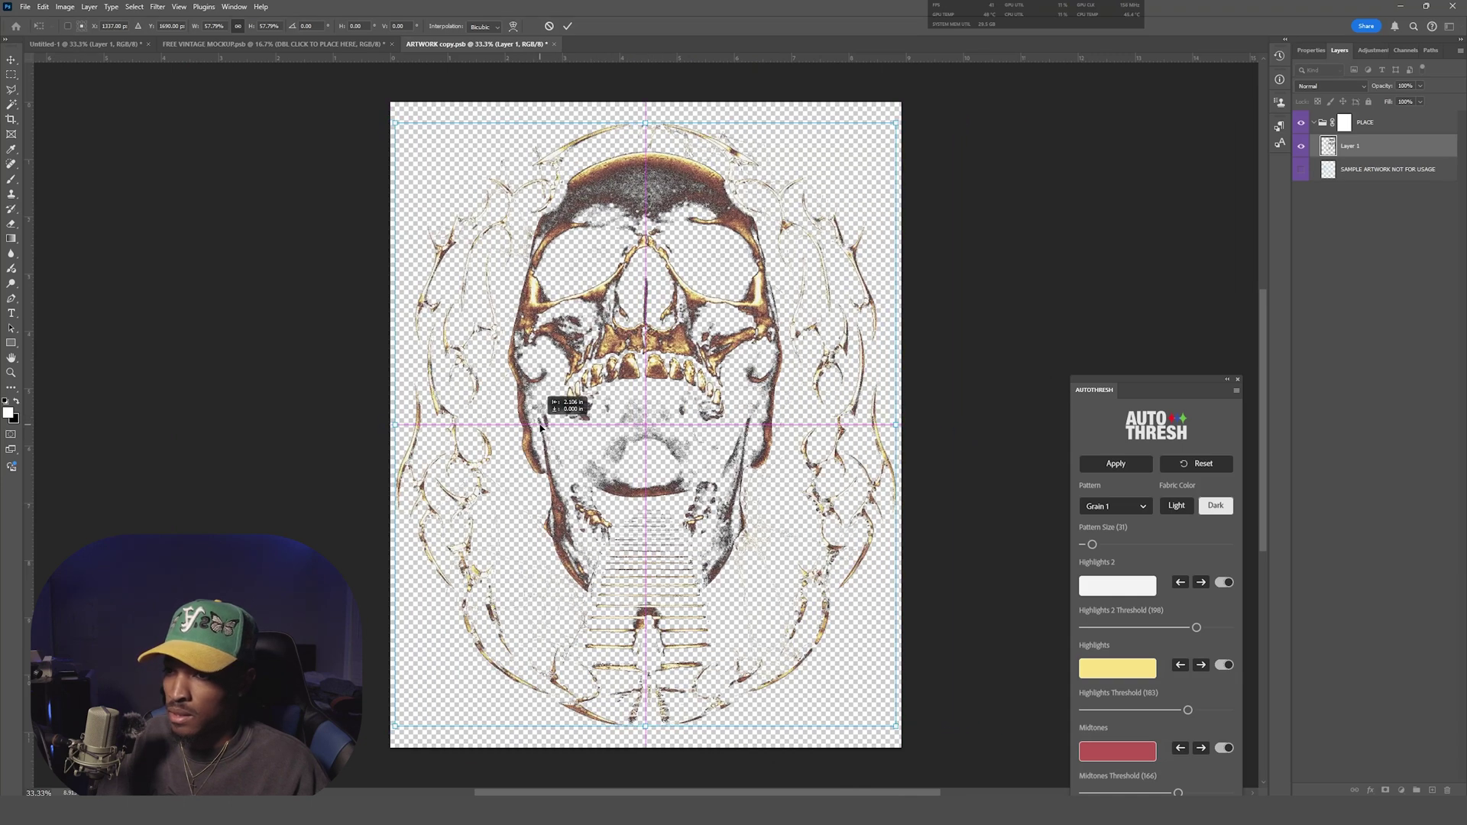
pyautogui.moveTo(540, 428); pyautogui.dragTo(587, 429)
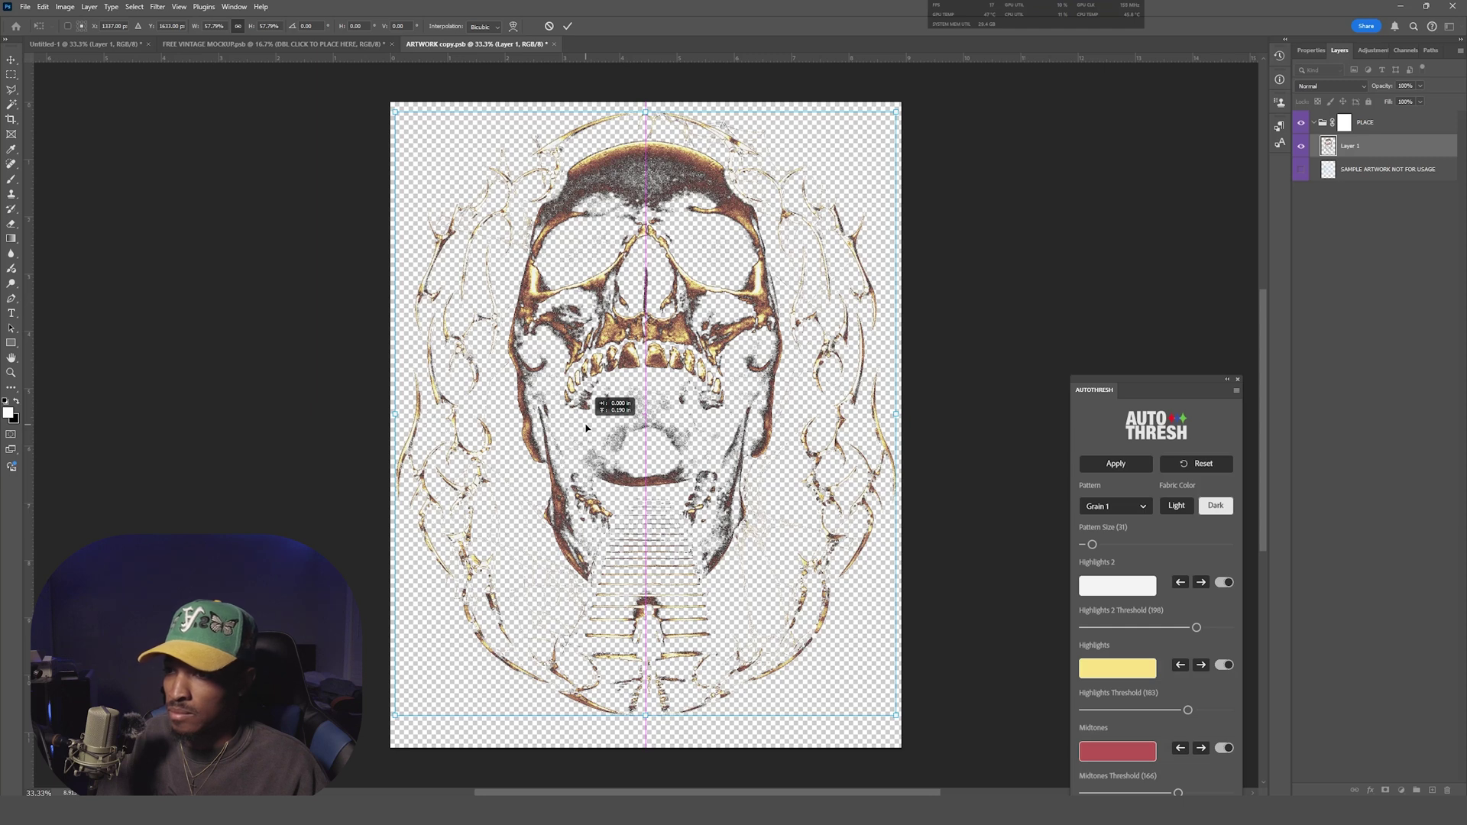
pyautogui.moveTo(587, 429); pyautogui.dragTo(587, 428)
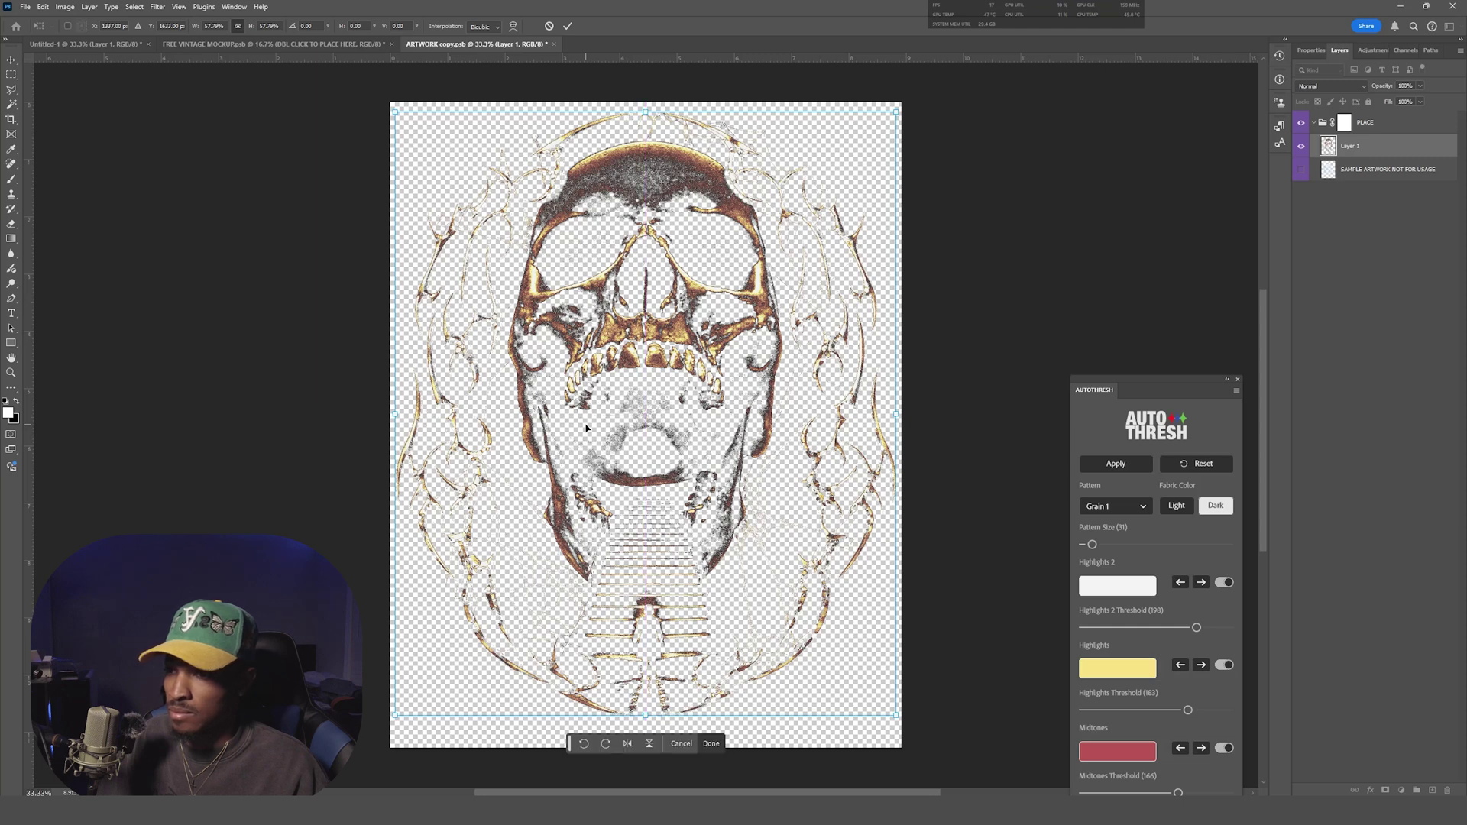
pyautogui.click(569, 27)
pyautogui.click(554, 44)
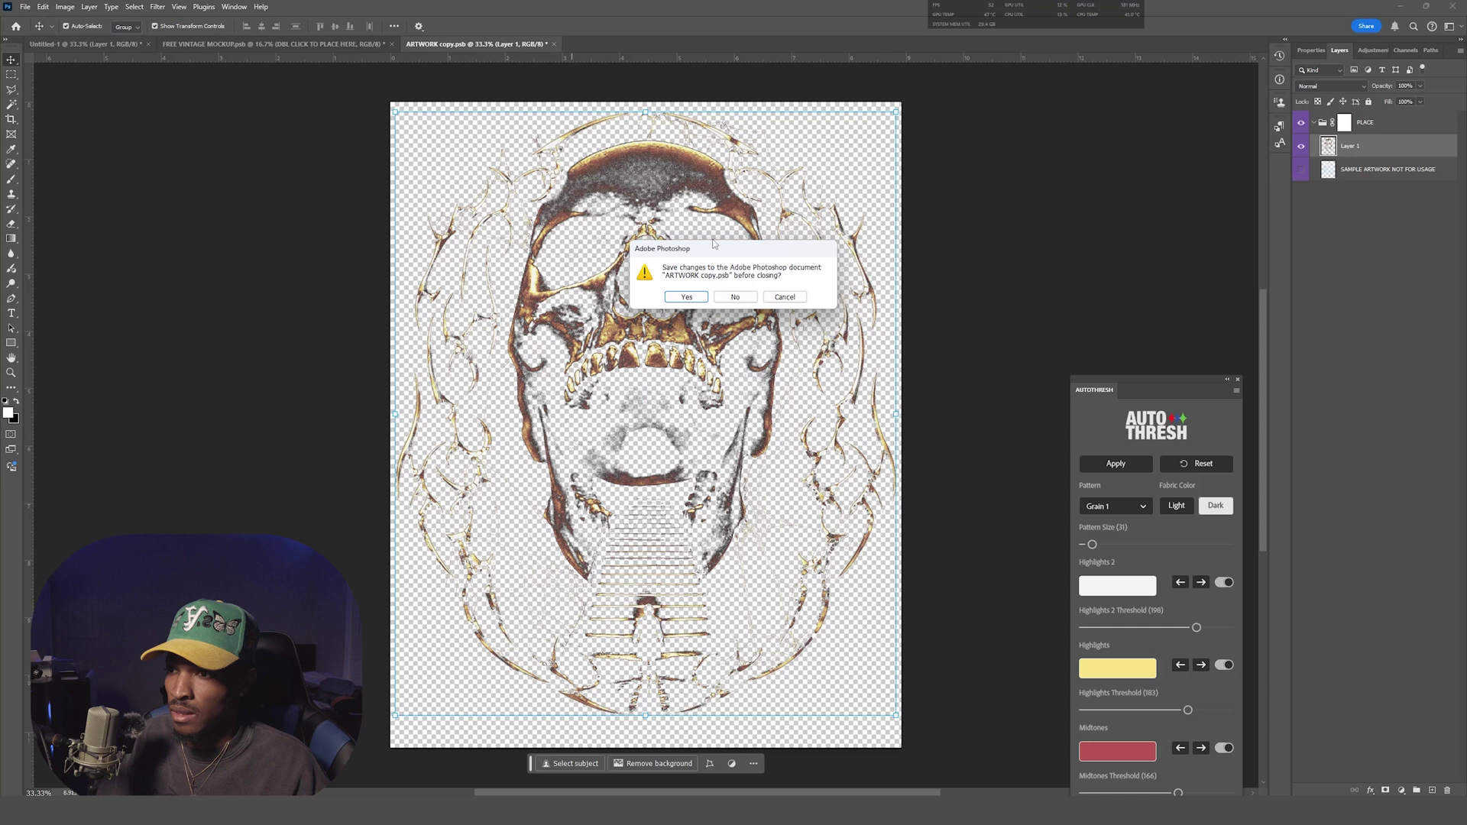
pyautogui.click(687, 298)
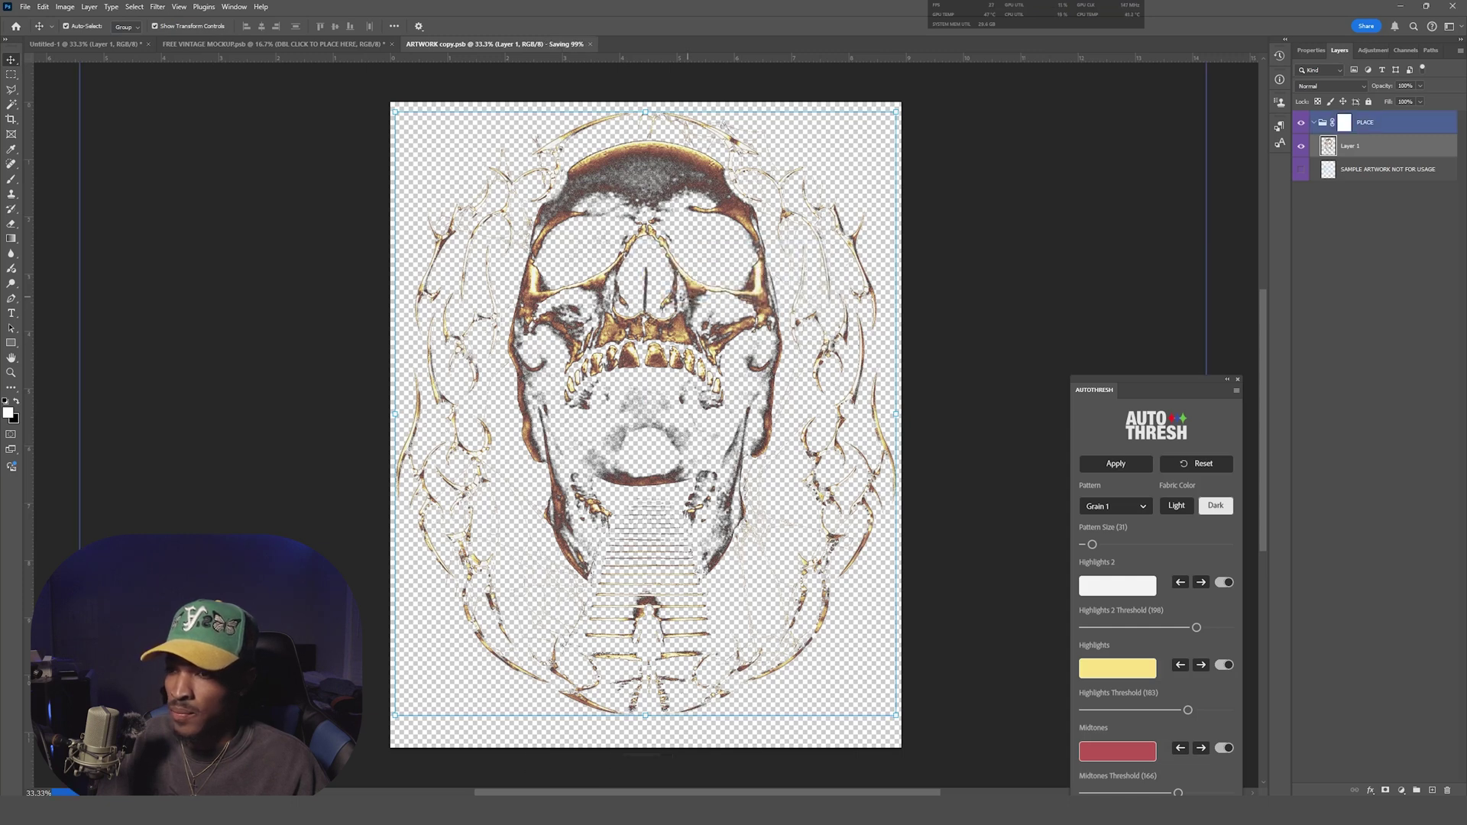